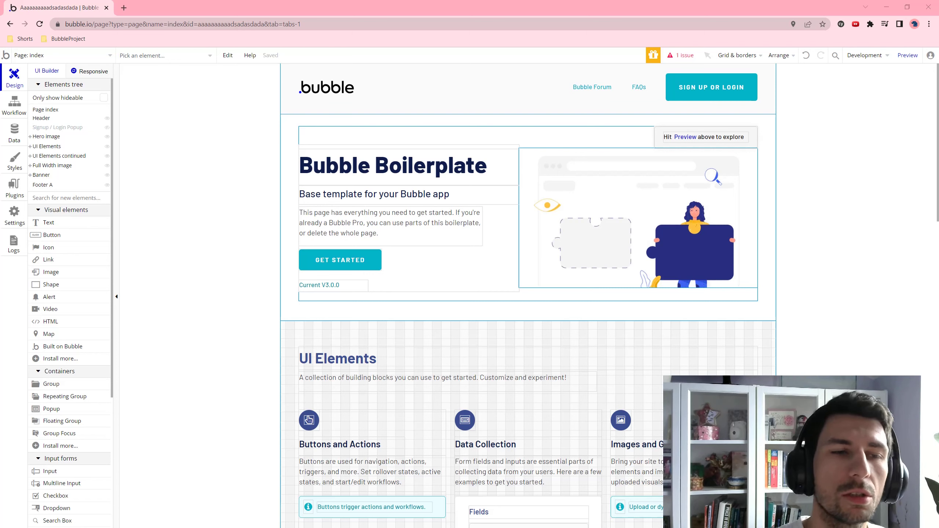
Step: Create a new page named test
{"action": "left_click", "coordinate": [108, 56]}
{"action": "left_click", "coordinate": [66, 115]}
{"action": "type", "text": "test"}
{"action": "left_click", "coordinate": [457, 163]}
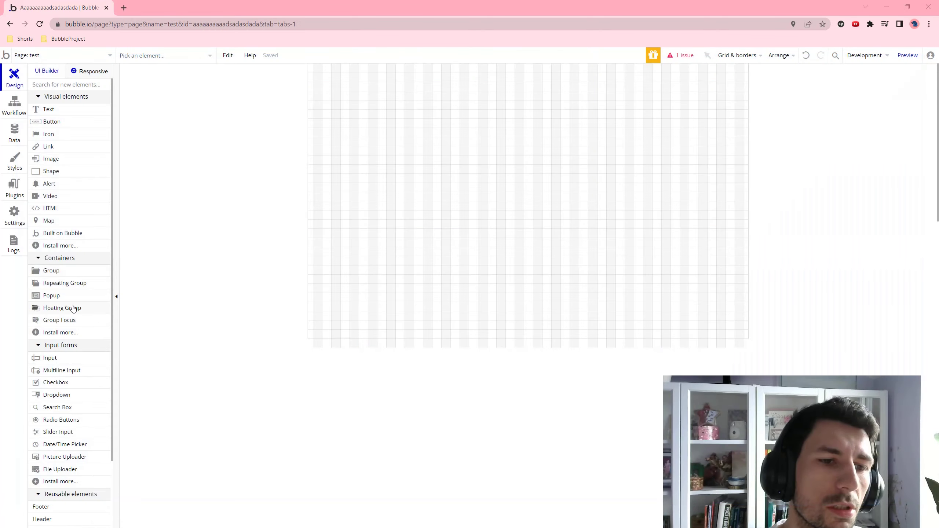
Step: Draw a repeating group about 544 by 427 px on the page and set its layout style to Full list
{"action": "left_click", "coordinate": [78, 283]}
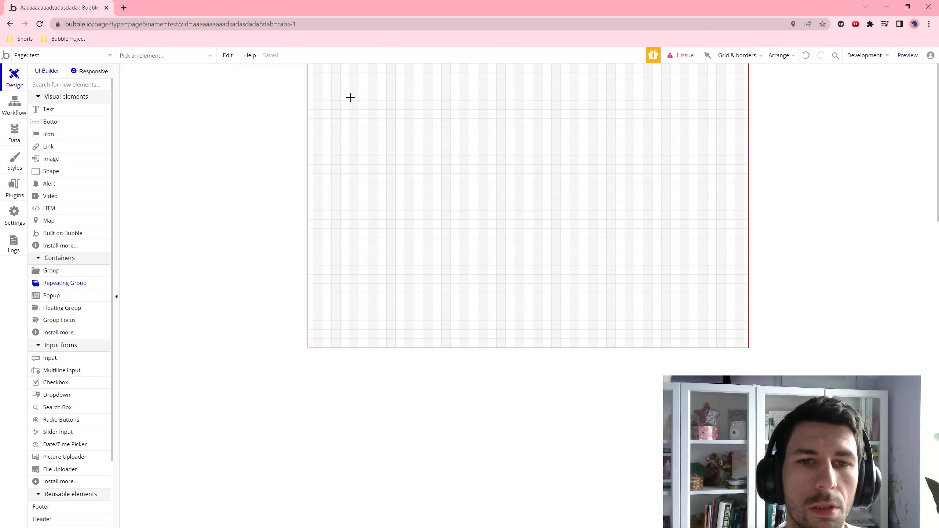
{"action": "mouse_move", "coordinate": [350, 97]}
{"action": "left_mouse_down"}
{"action": "mouse_move", "coordinate": [572, 256]}
{"action": "mouse_move", "coordinate": [599, 294]}
{"action": "left_mouse_up"}
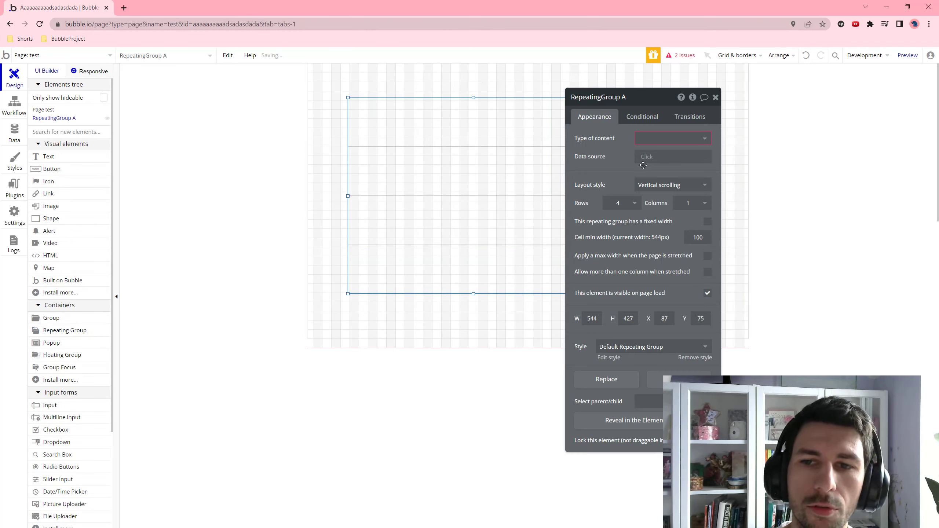
{"action": "left_click", "coordinate": [666, 184]}
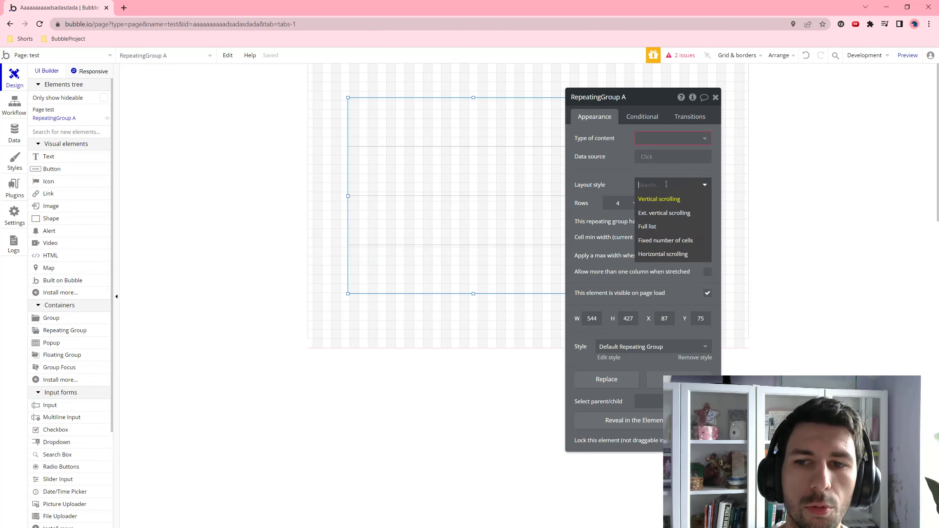
{"action": "left_click", "coordinate": [644, 227]}
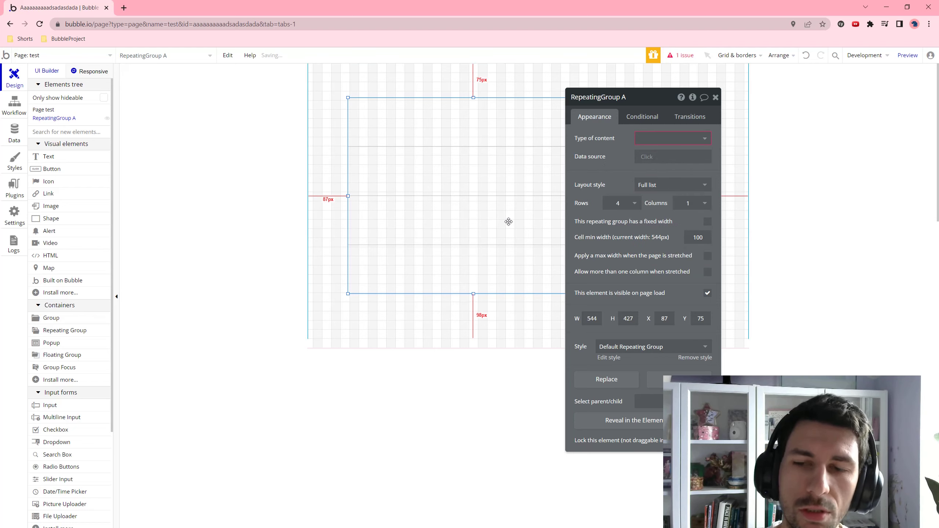
Step: Set the repeating group's type of content to User and its data source to a search for Users without constraints
{"action": "left_click", "coordinate": [636, 140]}
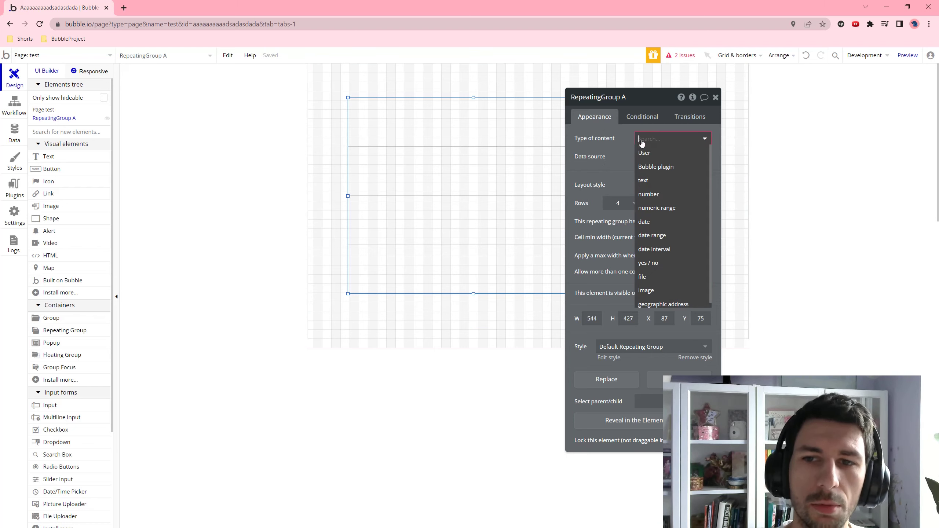
{"action": "left_click", "coordinate": [659, 155]}
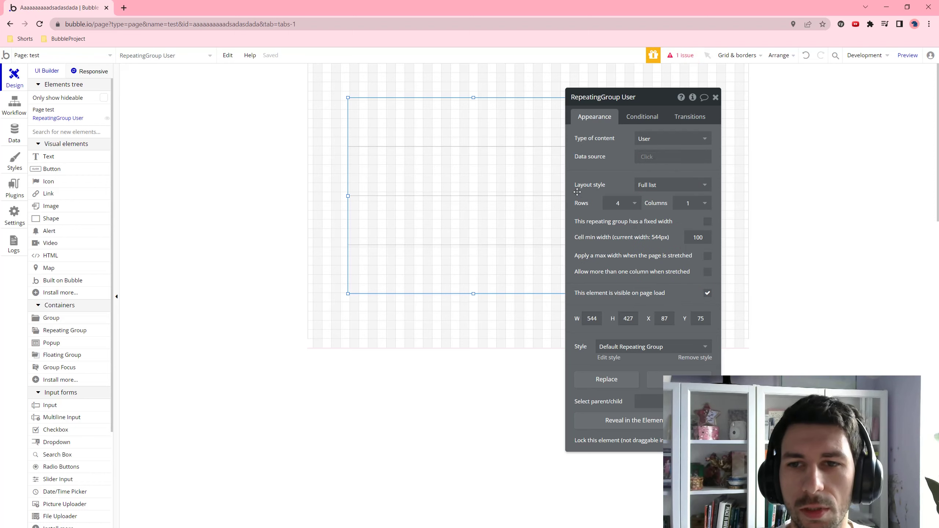
{"action": "left_click", "coordinate": [653, 156]}
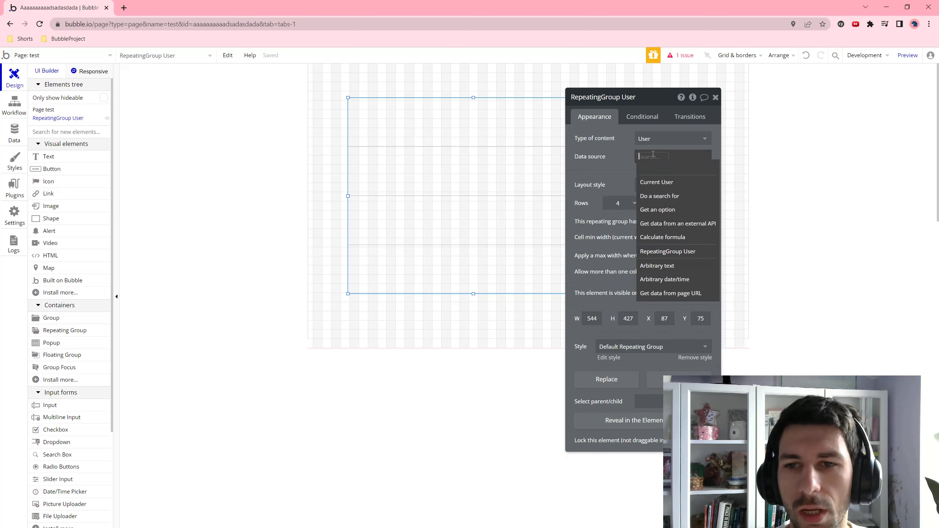
{"action": "left_click", "coordinate": [660, 195]}
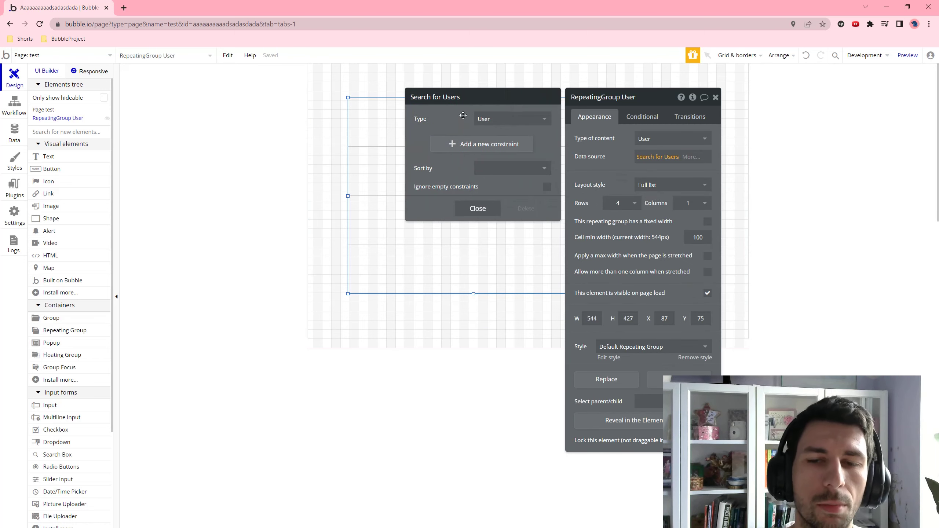
{"action": "left_click", "coordinate": [485, 82]}
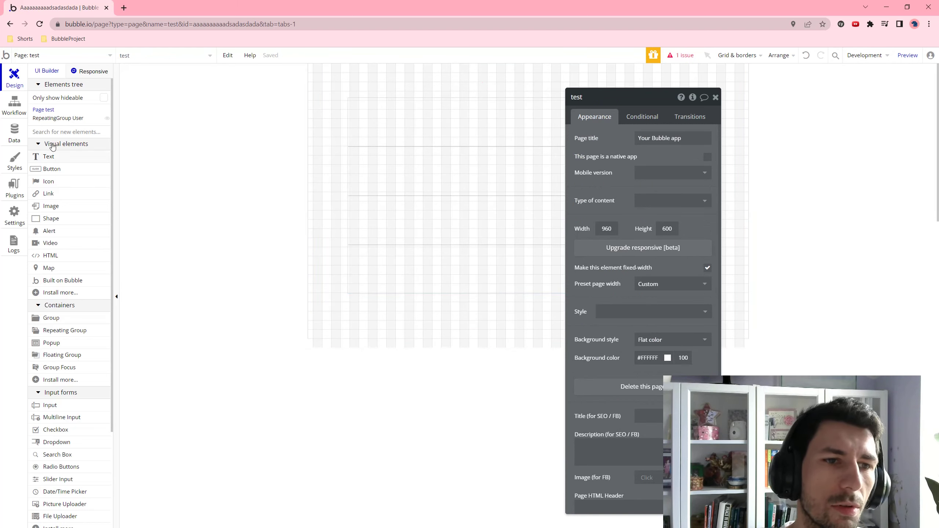
{"action": "left_click", "coordinate": [45, 157]}
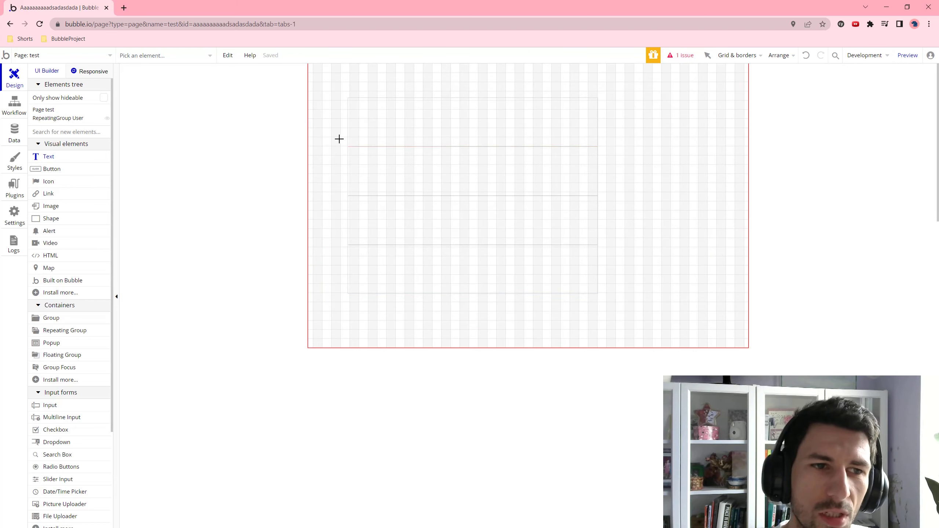
{"action": "mouse_move", "coordinate": [352, 107]}
{"action": "left_mouse_down"}
{"action": "mouse_move", "coordinate": [447, 130]}
{"action": "mouse_move", "coordinate": [504, 129]}
{"action": "left_mouse_up"}
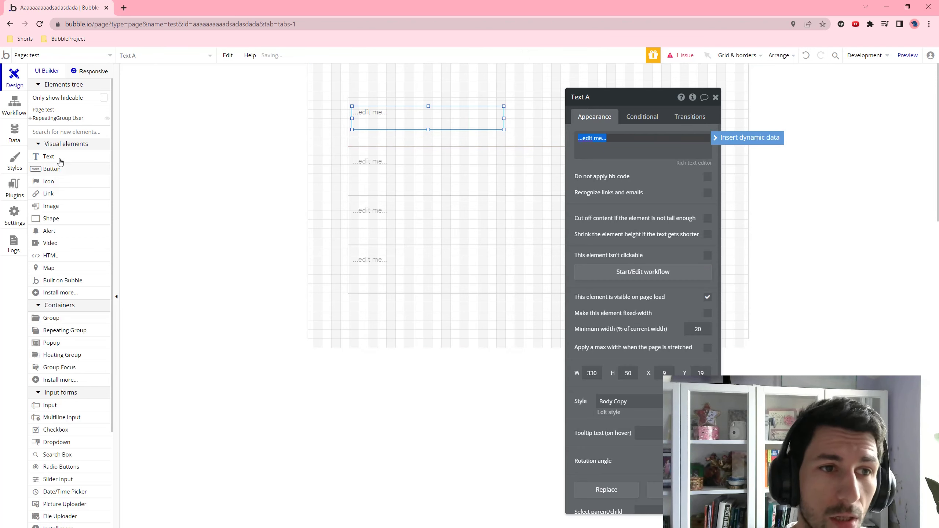
{"action": "left_click", "coordinate": [750, 138]}
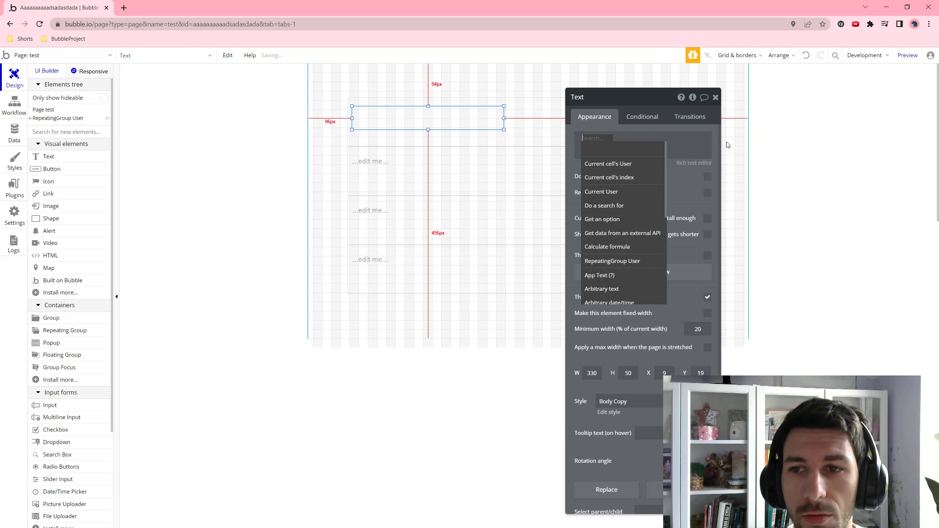
{"action": "left_click", "coordinate": [630, 165]}
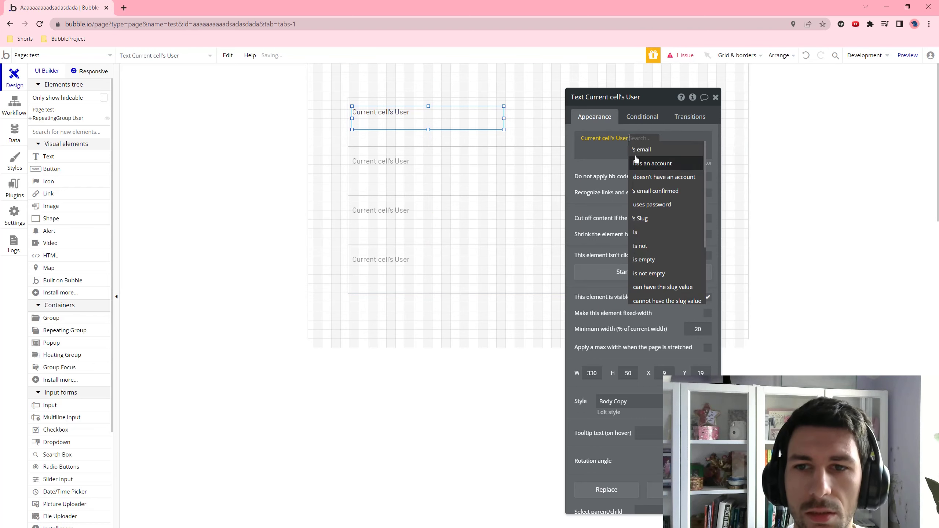
{"action": "left_click", "coordinate": [656, 150]}
{"action": "left_click", "coordinate": [840, 124]}
Step: Preview the test page and examine the list of user emails in the repeating group
{"action": "left_click", "coordinate": [908, 56]}
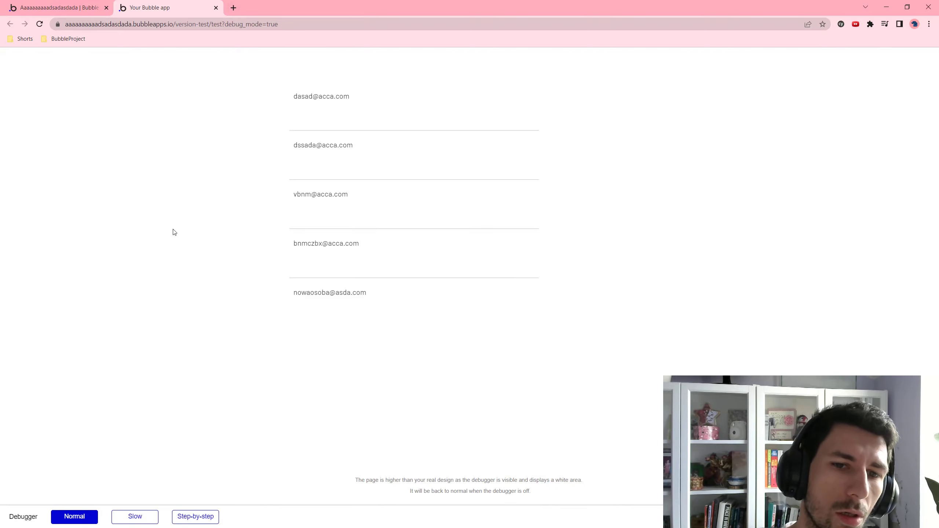
{"action": "triple_click", "coordinate": [312, 89]}
{"action": "left_click", "coordinate": [361, 233]}
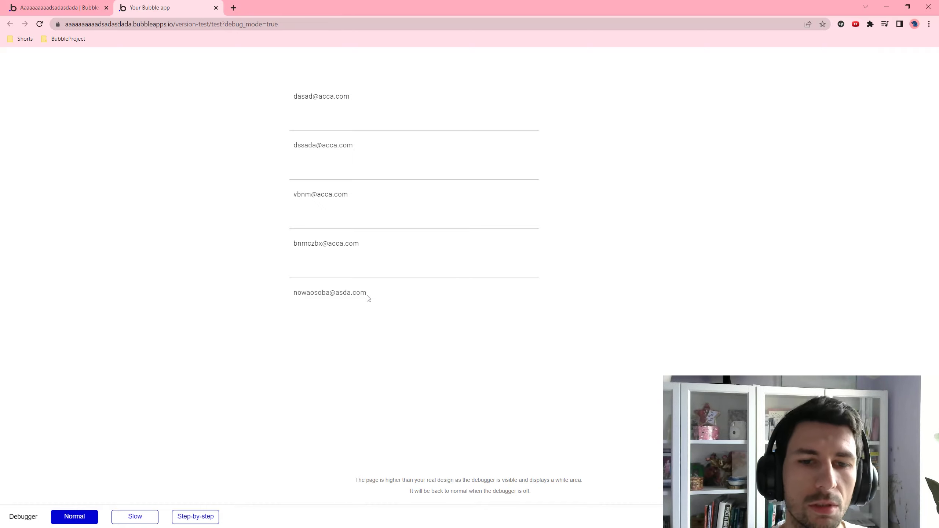
{"action": "left_click_drag", "start_coordinate": [352, 288], "coordinate": [301, 306]}
{"action": "left_click", "coordinate": [297, 288]}
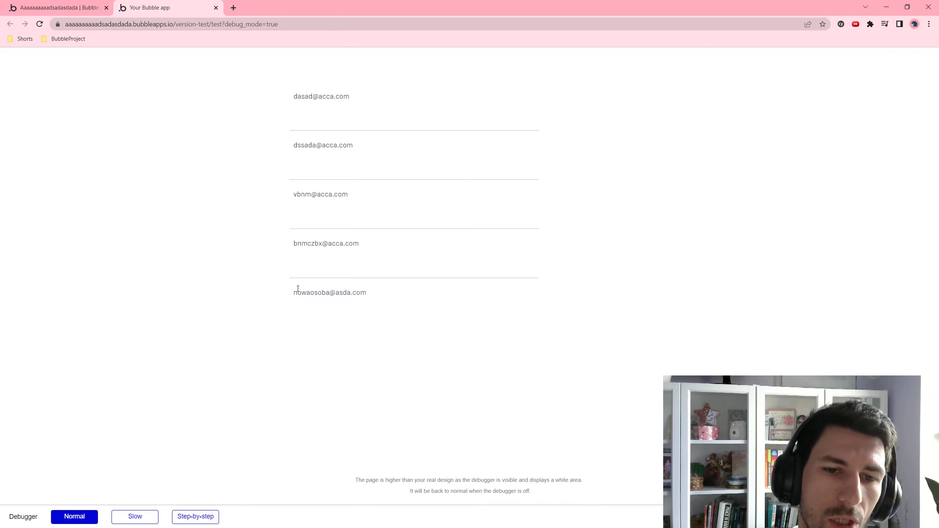
{"action": "left_click_drag", "start_coordinate": [285, 137], "coordinate": [337, 327]}
{"action": "left_click", "coordinate": [322, 283]}
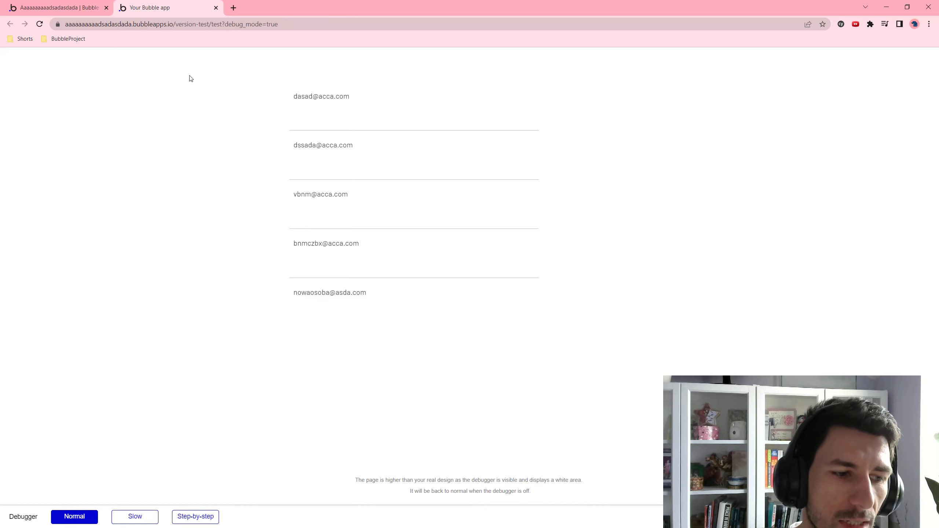
Step: Return to the editor and open the application data for All Users
{"action": "left_click", "coordinate": [63, 8]}
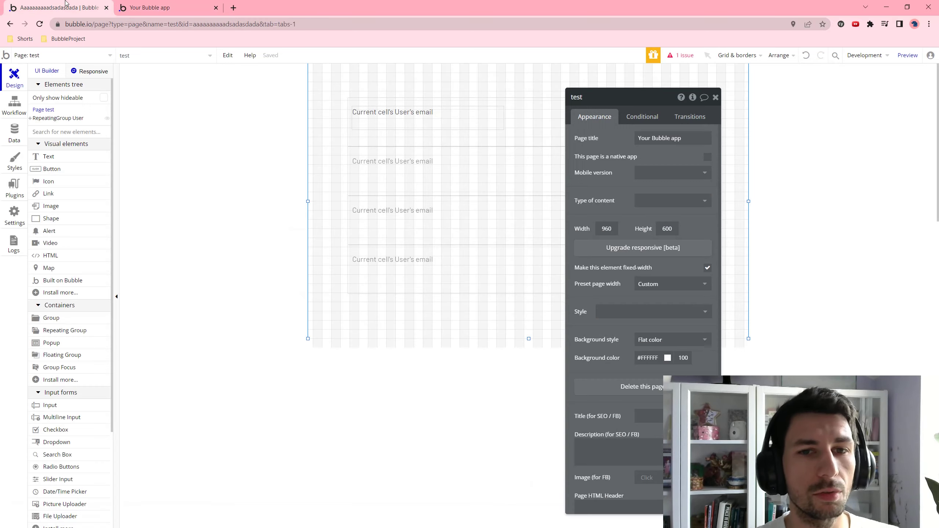
{"action": "left_click", "coordinate": [14, 131]}
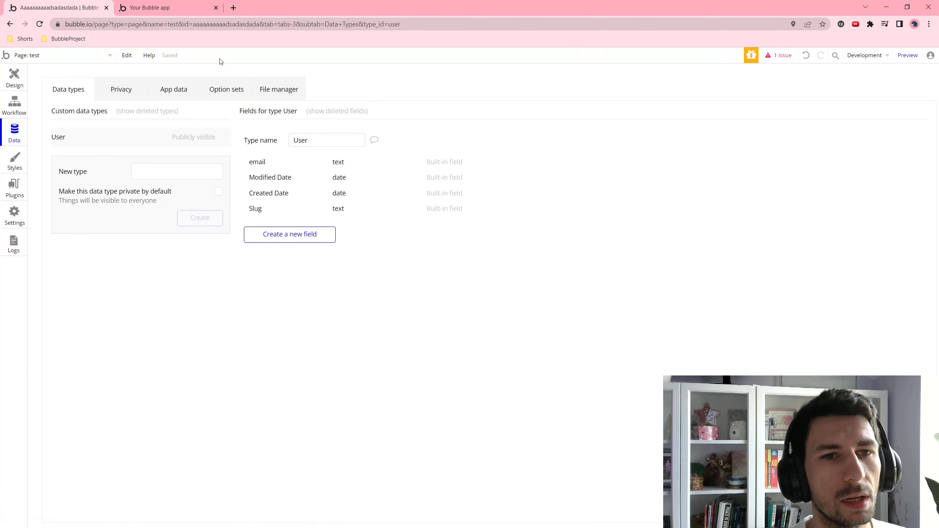
{"action": "left_click", "coordinate": [192, 88]}
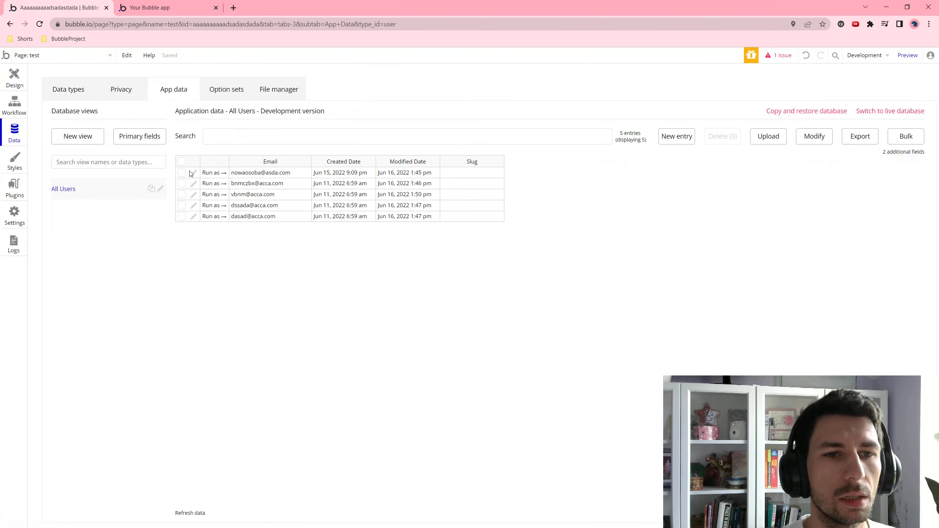
Step: Create a new User entry with a dummy email beginning with 1, and hide the creation message for future entries
{"action": "left_click", "coordinate": [678, 138]}
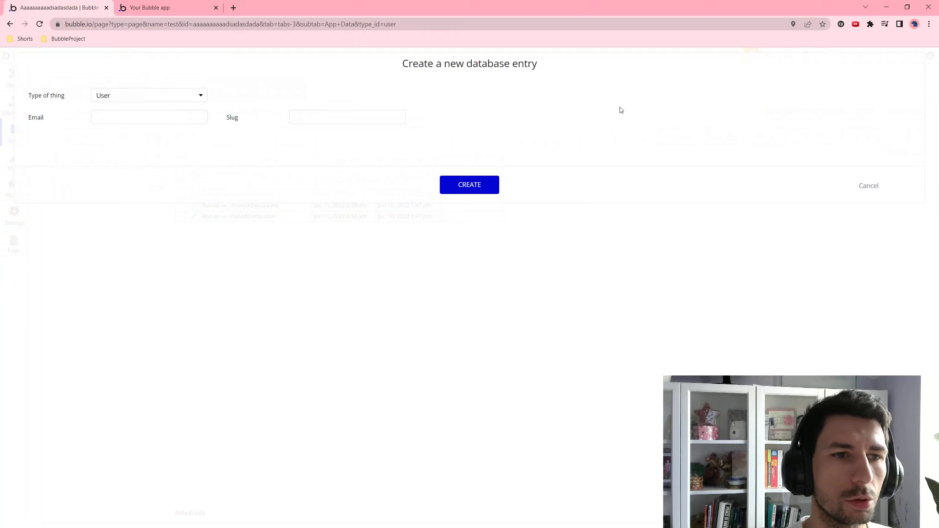
{"action": "left_click", "coordinate": [181, 122]}
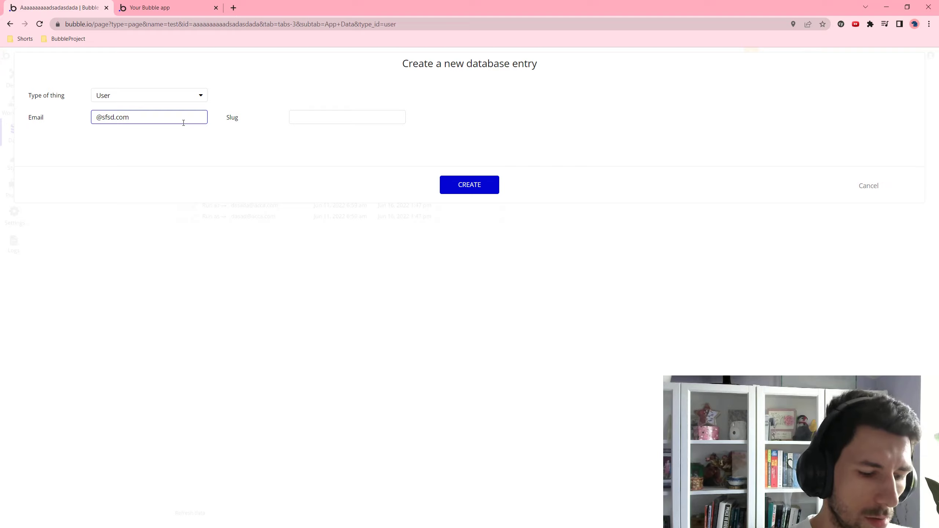
{"action": "key", "text": "ctrl+a"}
{"action": "key", "text": "ctrl+c"}
{"action": "key", "text": "Home"}
{"action": "type", "text": "1"}
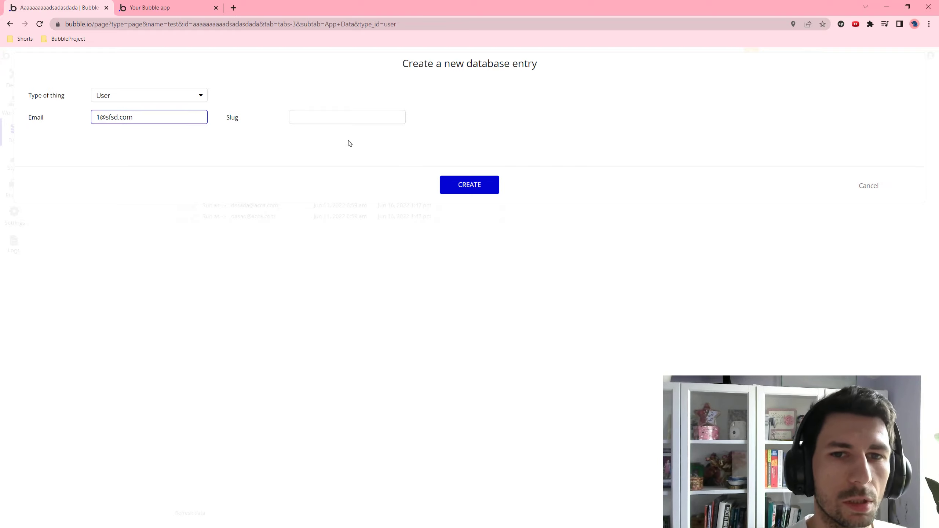
{"action": "left_click", "coordinate": [471, 180]}
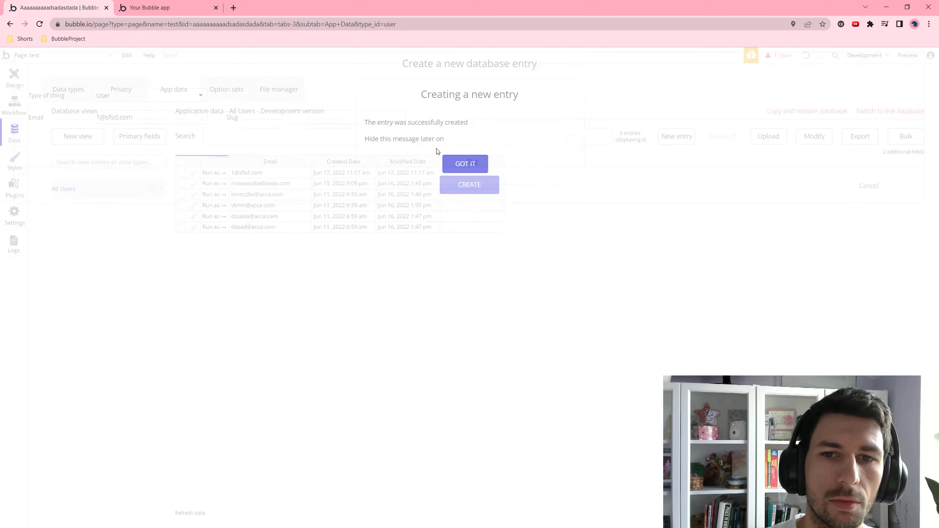
{"action": "left_click", "coordinate": [571, 139]}
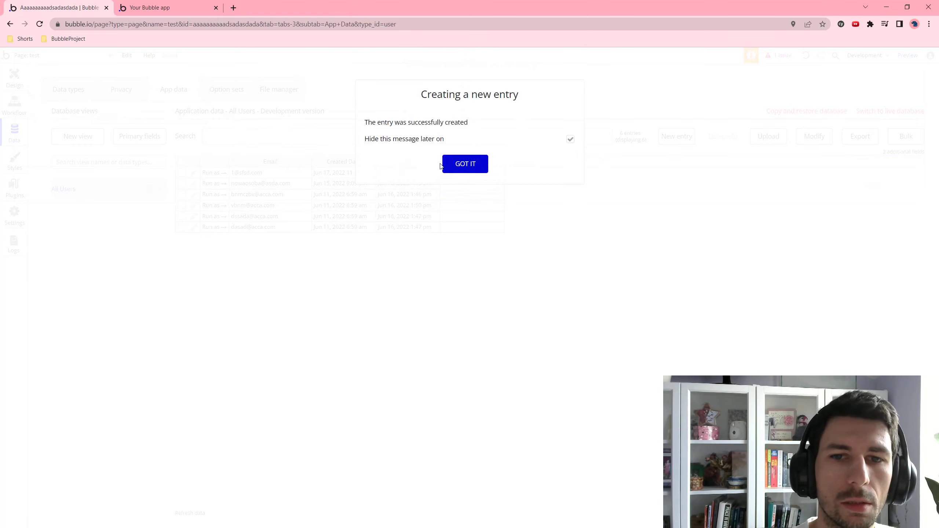
{"action": "left_click", "coordinate": [465, 164]}
Step: Create another User entry with a dummy email at the same domain beginning with 2
{"action": "left_click", "coordinate": [677, 136]}
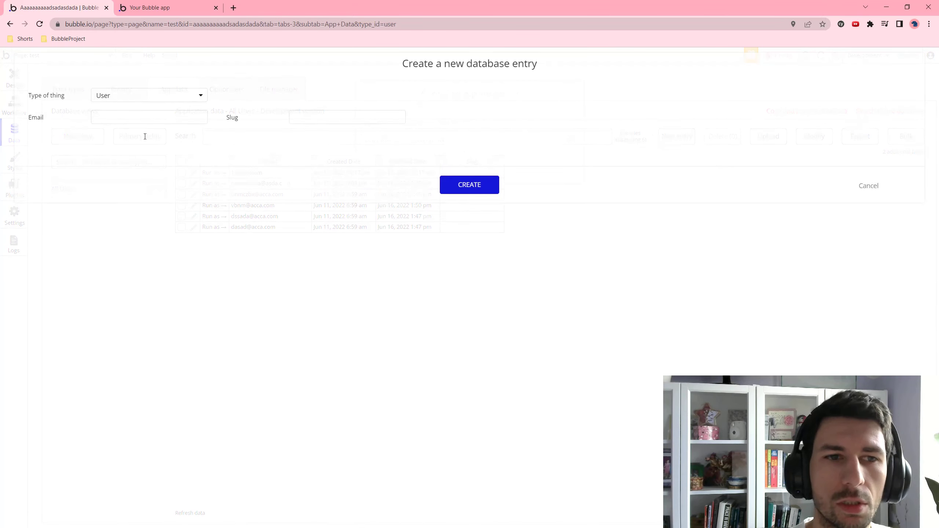
{"action": "left_click", "coordinate": [95, 117]}
{"action": "type", "text": "2@sfsd.com"}
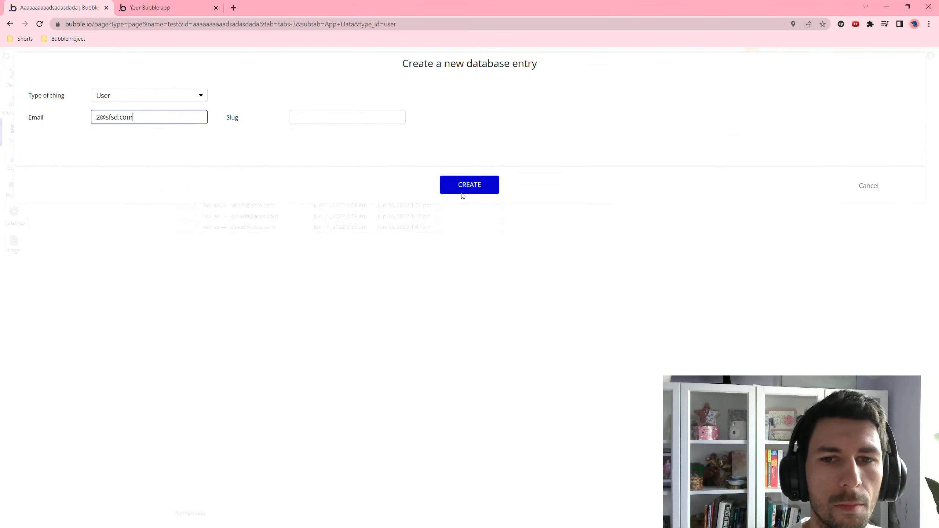
{"action": "left_click", "coordinate": [462, 193]}
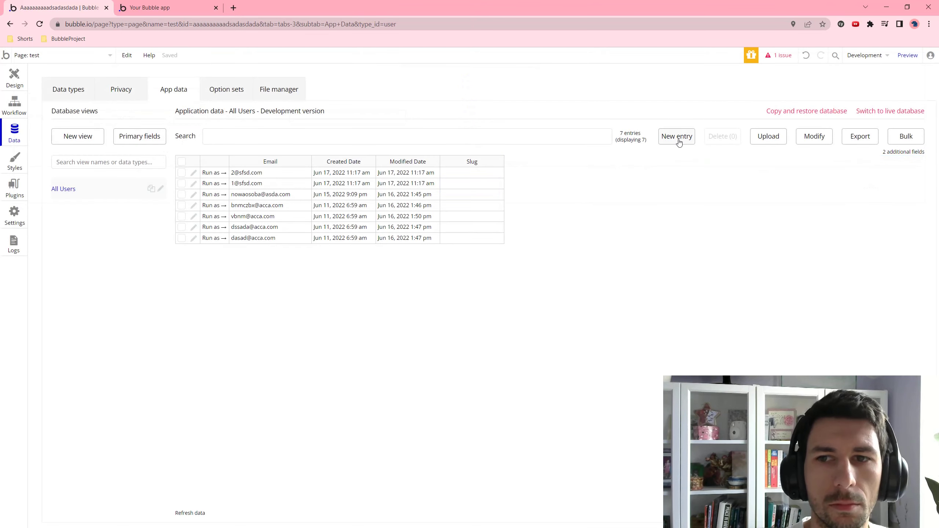
Step: Create a third dummy User entry whose email begins with 3 and uses the same domain
{"action": "left_click", "coordinate": [675, 139]}
{"action": "left_click", "coordinate": [98, 122]}
{"action": "type", "text": "3@sfsd.com"}
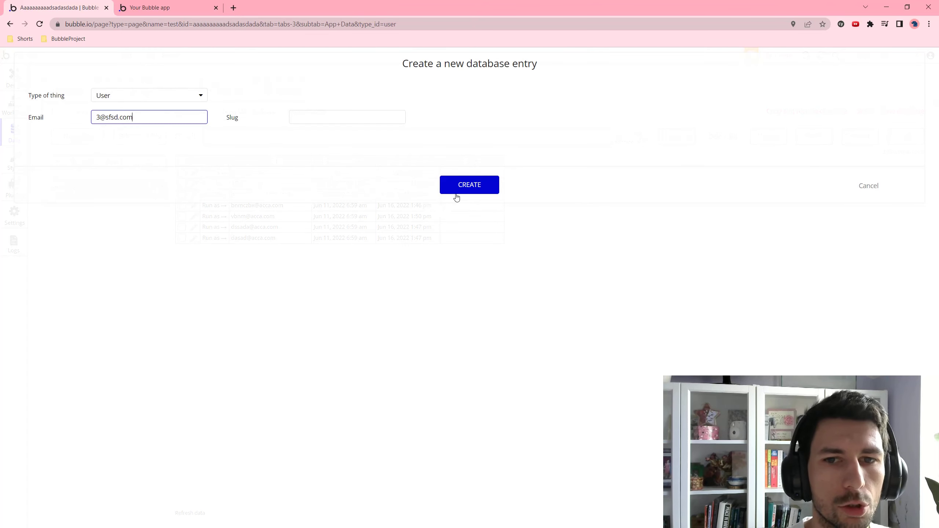
{"action": "left_click", "coordinate": [454, 194]}
Step: Create a fourth dummy User entry whose email begins with 4 and uses the same domain
{"action": "left_click", "coordinate": [678, 136]}
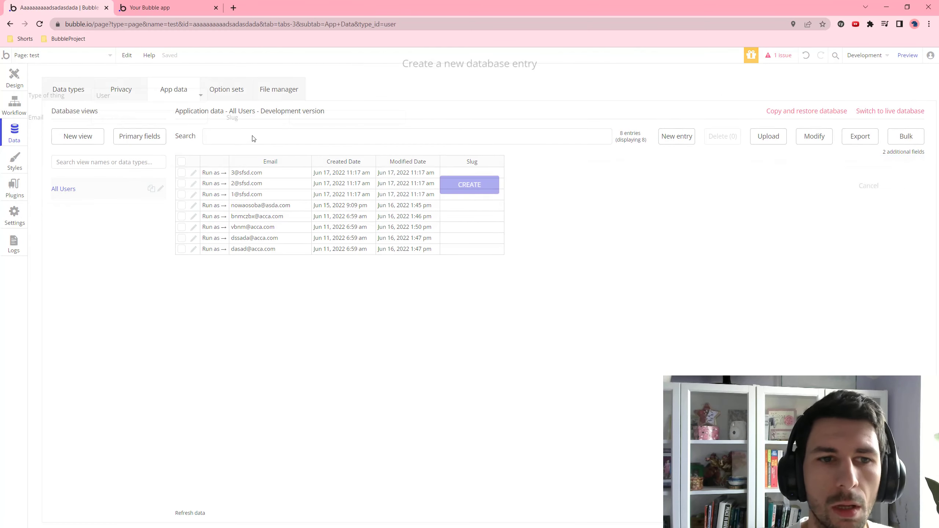
{"action": "left_click", "coordinate": [109, 122]}
{"action": "key", "text": "ctrl+v"}
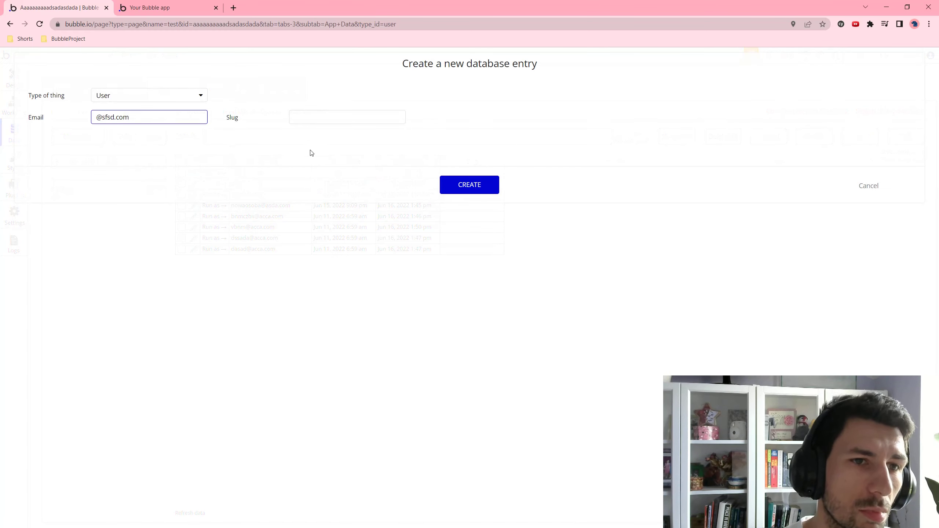
{"action": "type", "text": "4"}
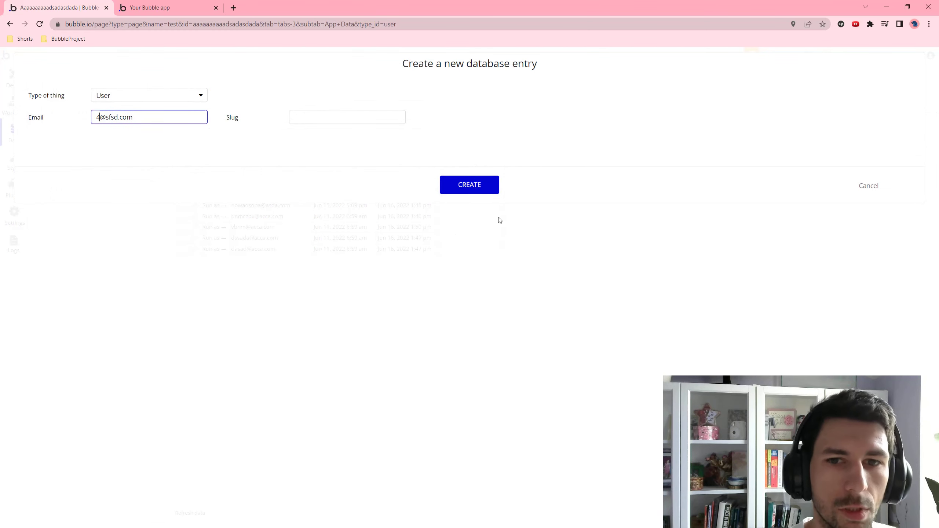
{"action": "left_click", "coordinate": [470, 187]}
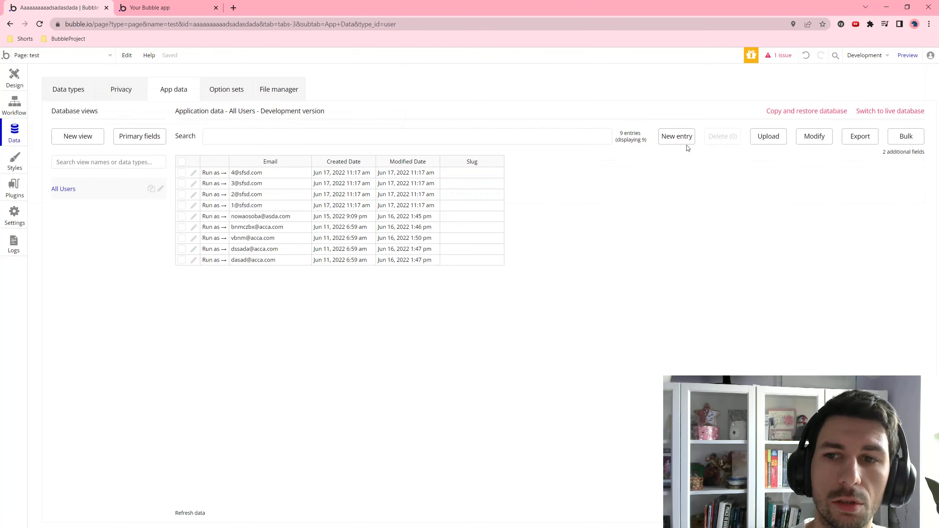
Step: Create a User entry whose dummy email begins with 56 and uses the same domain as the previous dummy users
{"action": "left_click", "coordinate": [678, 136]}
{"action": "left_click", "coordinate": [105, 122]}
{"action": "type", "text": "5"}
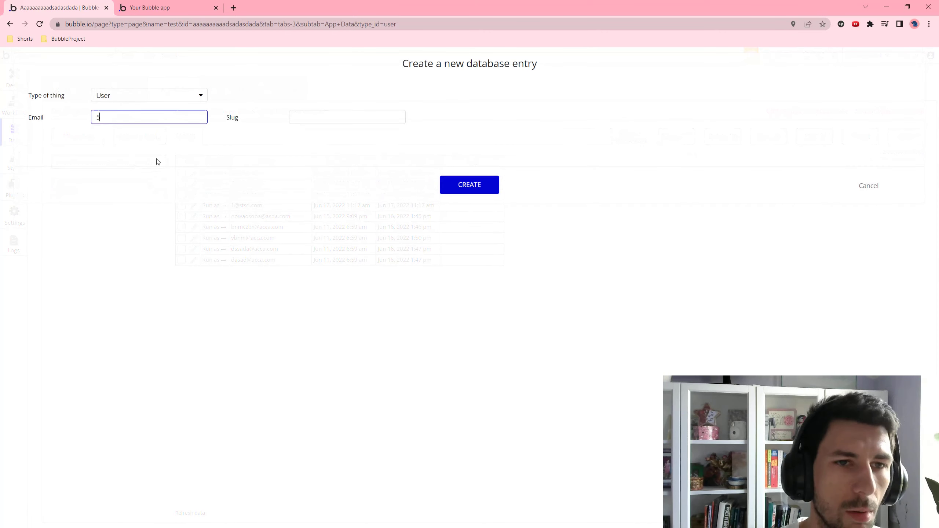
{"action": "type", "text": "6"}
{"action": "key", "text": "ctrl+v"}
{"action": "left_click", "coordinate": [473, 185]}
Step: Create another dummy User entry whose email begins with 6 and uses the same domain
{"action": "left_click", "coordinate": [685, 142]}
{"action": "left_click", "coordinate": [117, 119]}
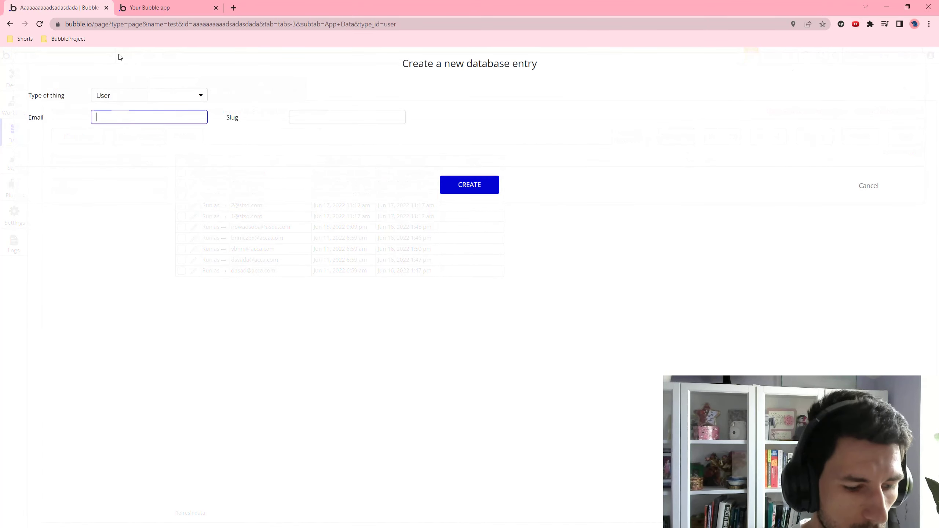
{"action": "type", "text": "5"}
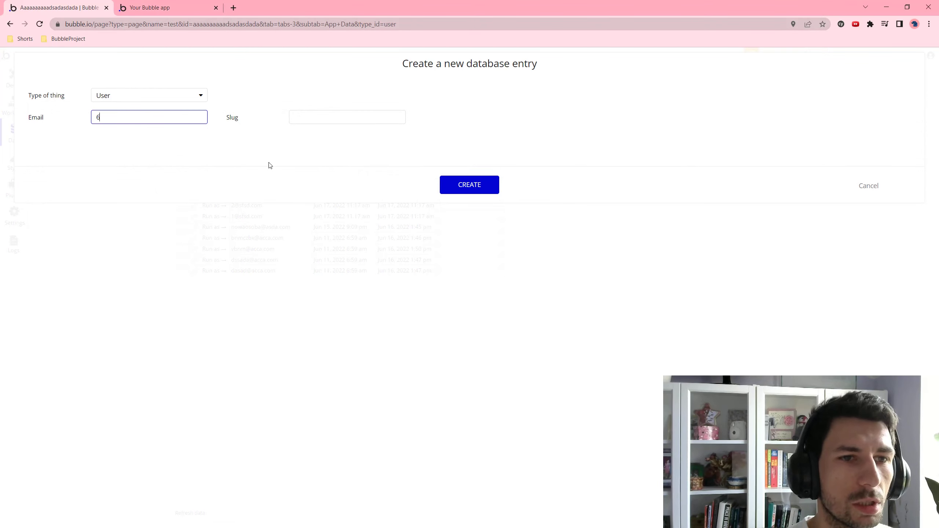
{"action": "type", "text": "6@sfsd.com"}
{"action": "left_click", "coordinate": [475, 183]}
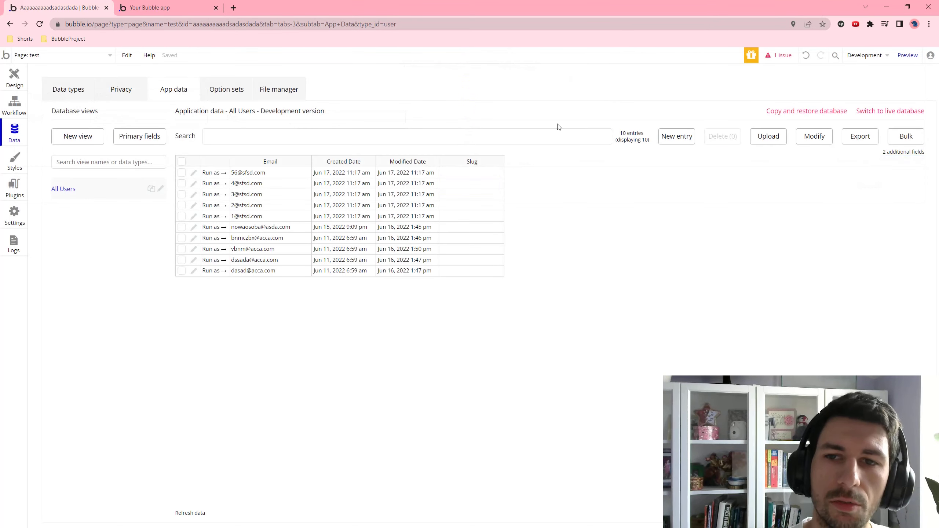
Step: Create a dummy User entry whose email begins with 7 and uses the same domain
{"action": "left_click", "coordinate": [686, 137]}
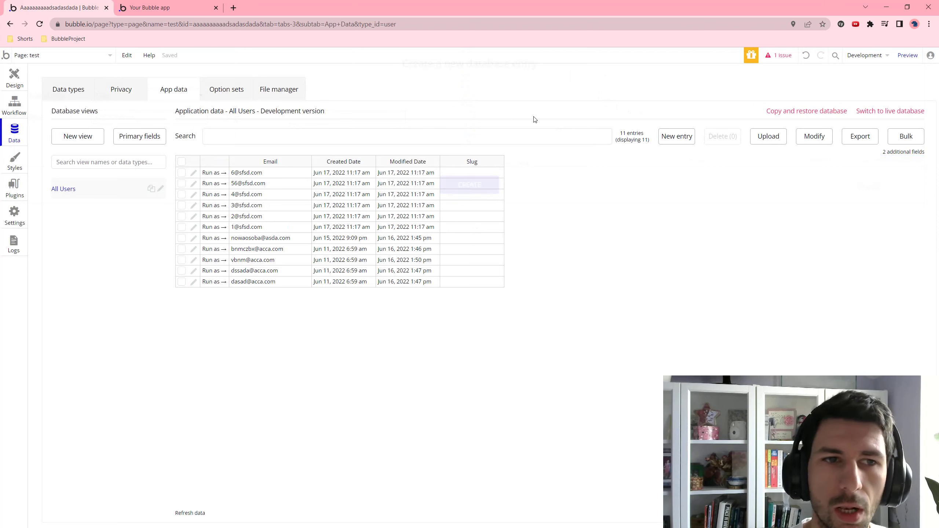
{"action": "left_click", "coordinate": [93, 123]}
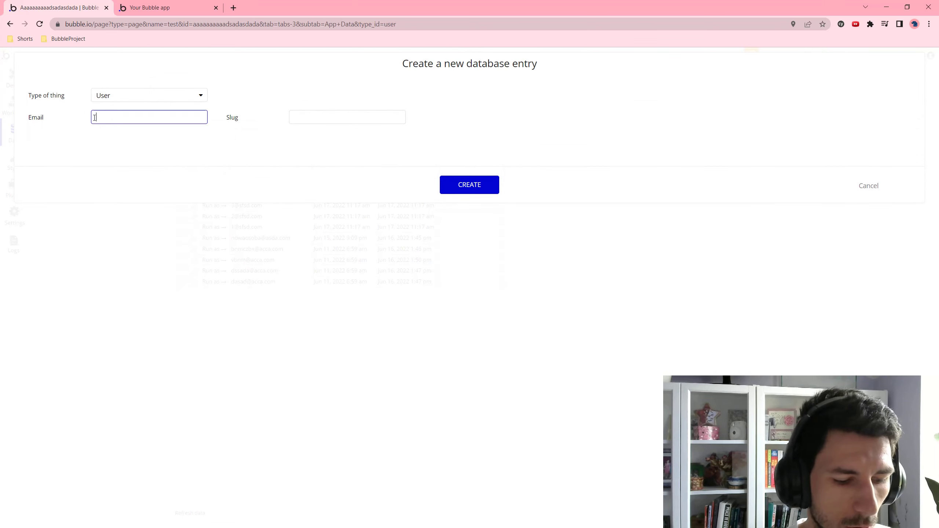
{"action": "type", "text": "4"}
{"action": "key", "text": "BackSpace"}
{"action": "type", "text": "7"}
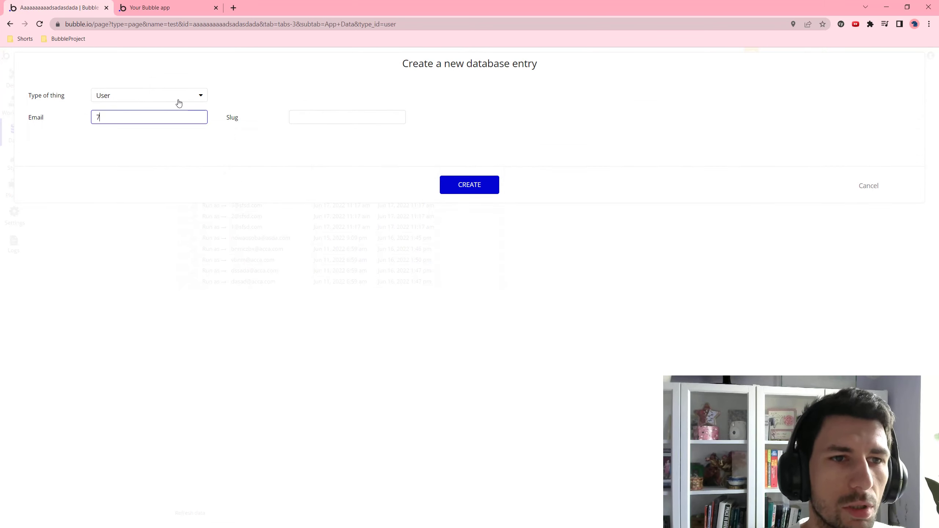
{"action": "type", "text": "@sfsd.com"}
{"action": "left_click", "coordinate": [457, 184]}
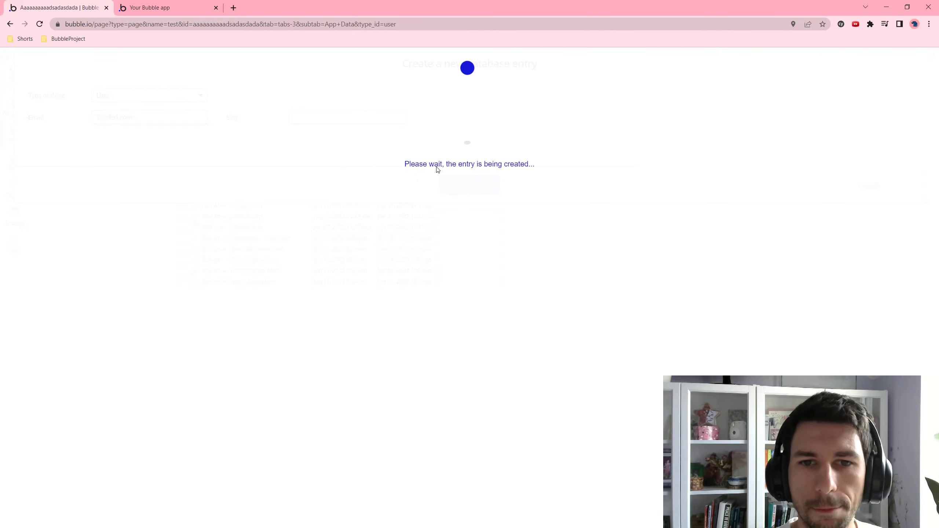
Step: Create a dummy User entry whose email begins with 8 and uses the same domain
{"action": "left_click", "coordinate": [683, 140]}
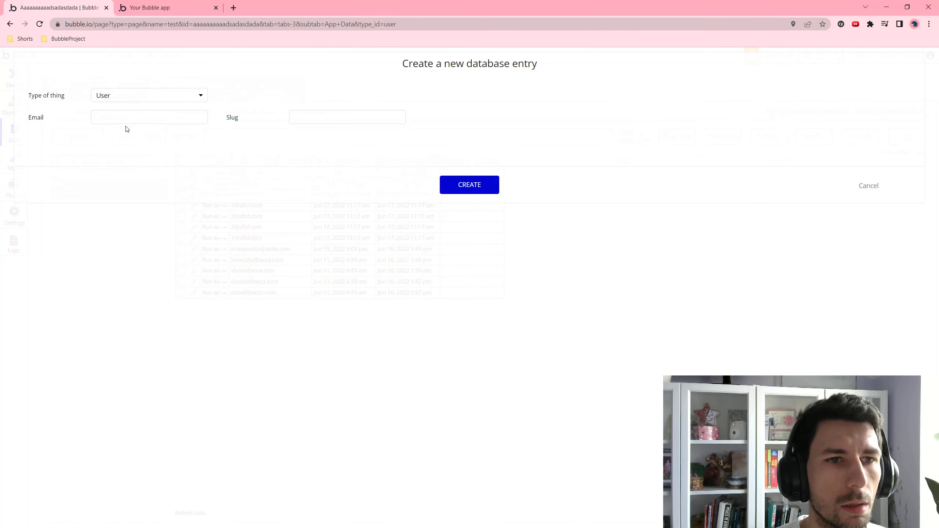
{"action": "left_click", "coordinate": [130, 117]}
{"action": "type", "text": "8@sfsd.com"}
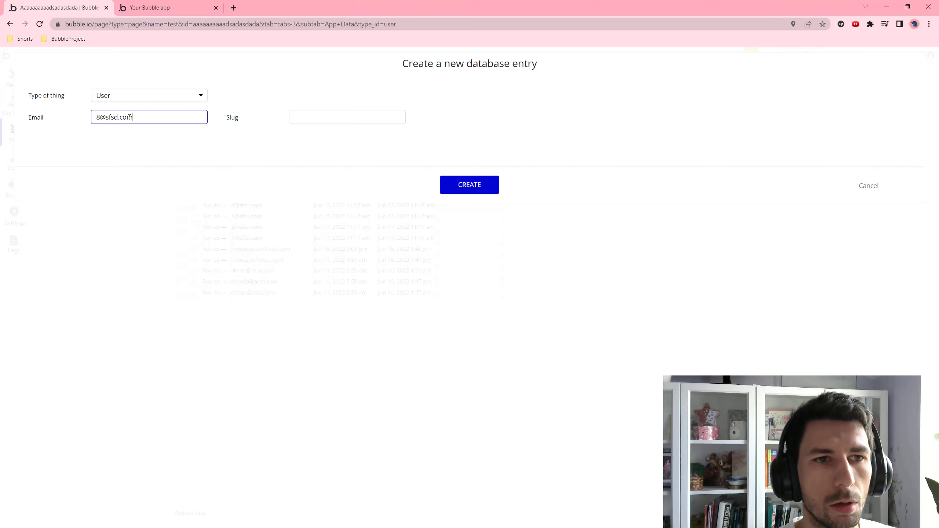
{"action": "left_click", "coordinate": [310, 185]}
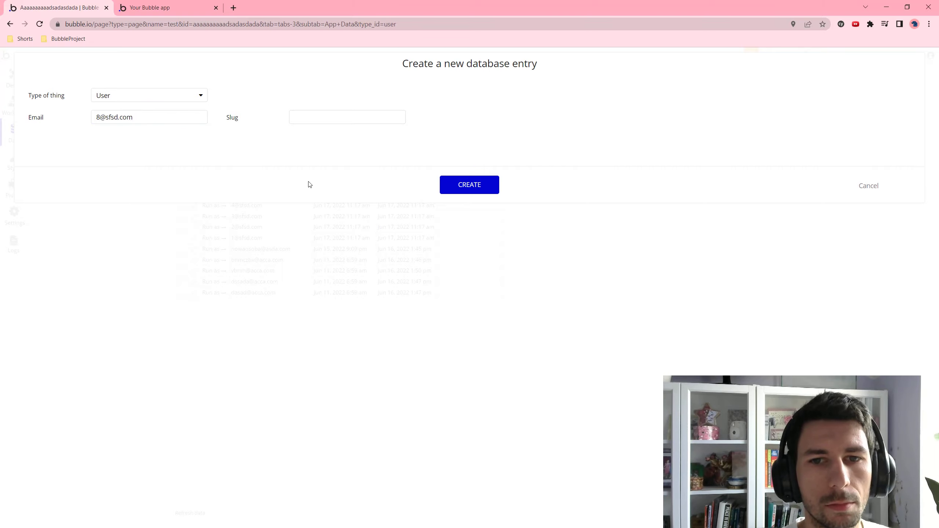
{"action": "left_click", "coordinate": [473, 177]}
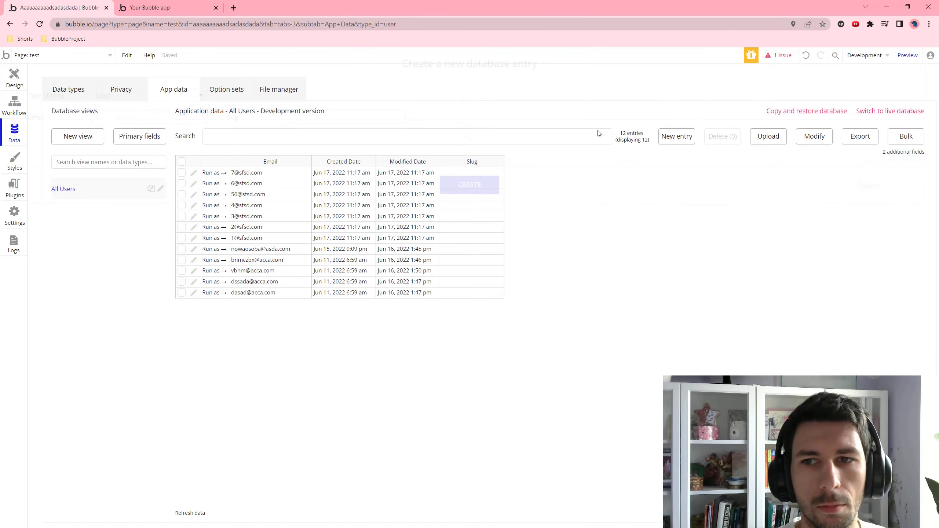
Step: Create two more dummy User entries at the same domain, with emails beginning with 9 and 10
{"action": "left_click", "coordinate": [133, 118]}
{"action": "type", "text": "8"}
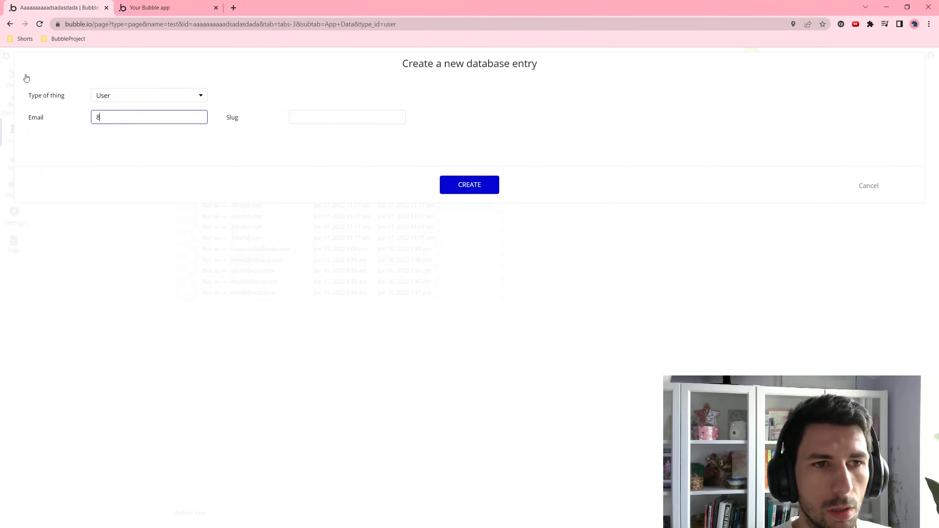
{"action": "type", "text": "9@sfsd.com"}
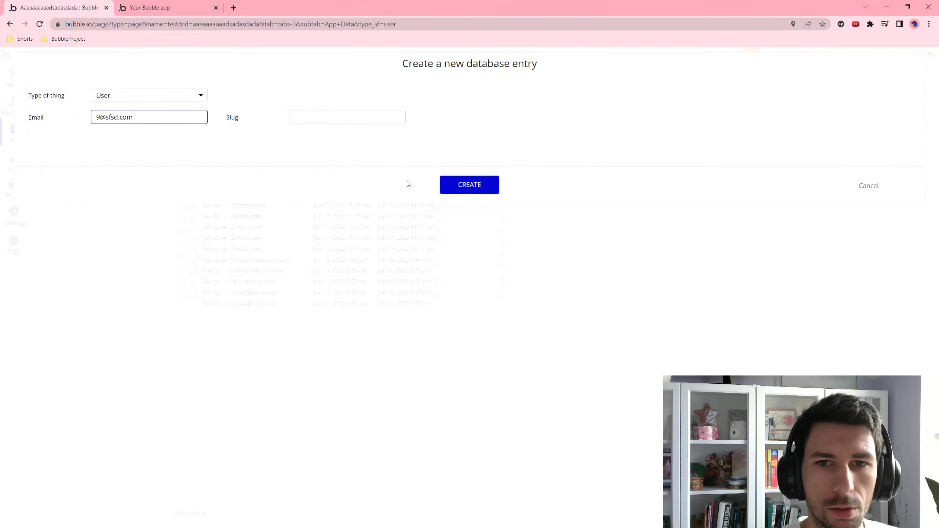
{"action": "left_click", "coordinate": [487, 187]}
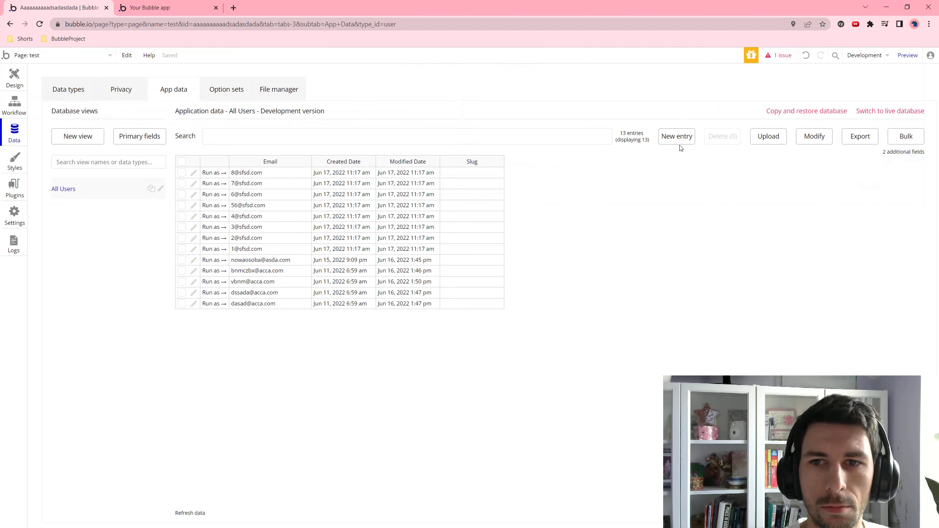
{"action": "left_click", "coordinate": [681, 134]}
{"action": "left_click", "coordinate": [166, 117]}
{"action": "type", "text": "10@sfsd.com"}
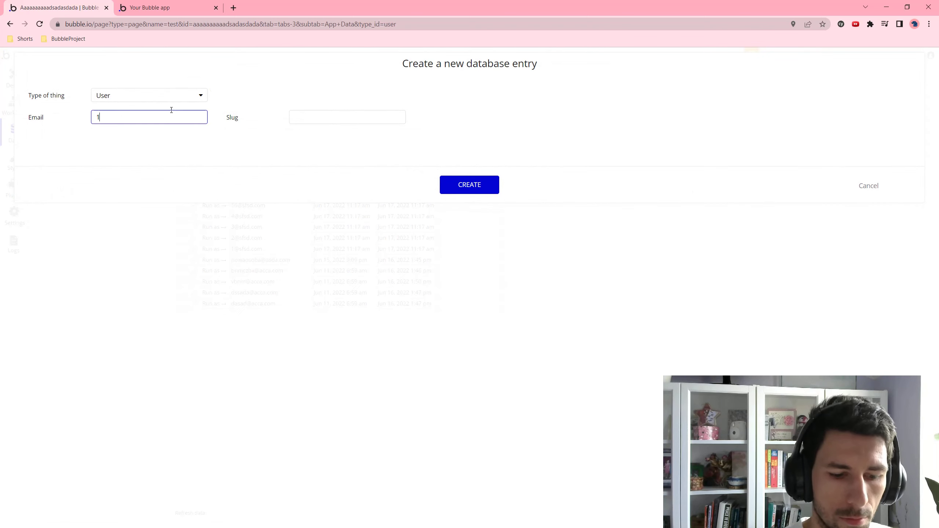
{"action": "left_click", "coordinate": [459, 187]}
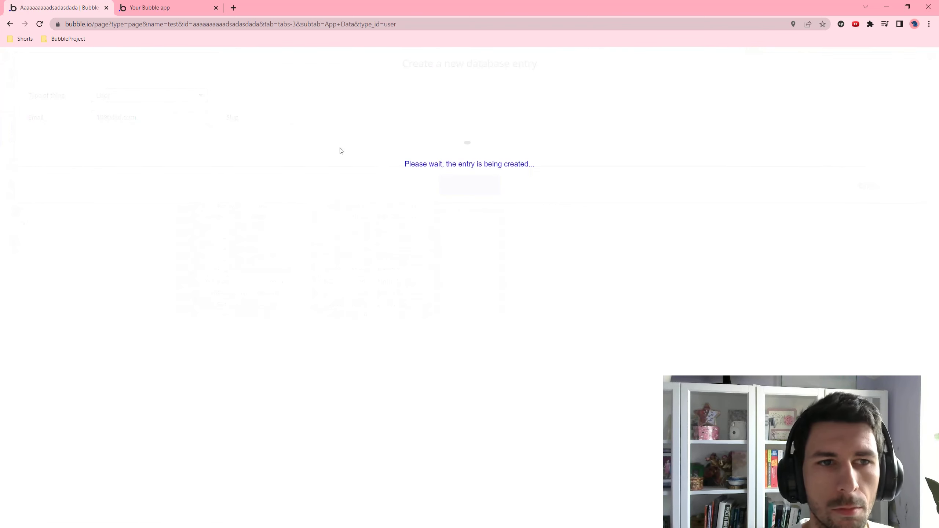
Step: Create a dummy User entry whose email begins with 11 and uses the same domain
{"action": "left_click", "coordinate": [672, 144]}
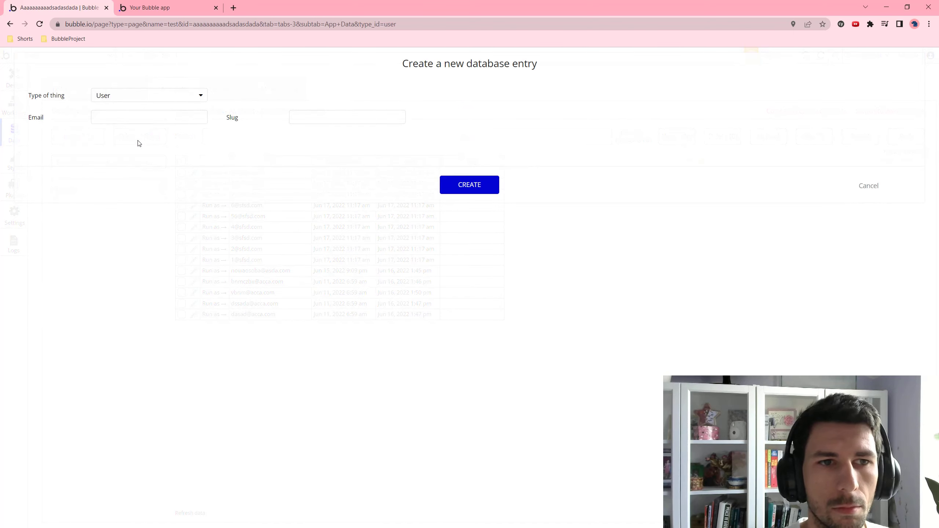
{"action": "left_click", "coordinate": [144, 120]}
{"action": "type", "text": "11@sfsd.com"}
{"action": "left_click", "coordinate": [457, 185]}
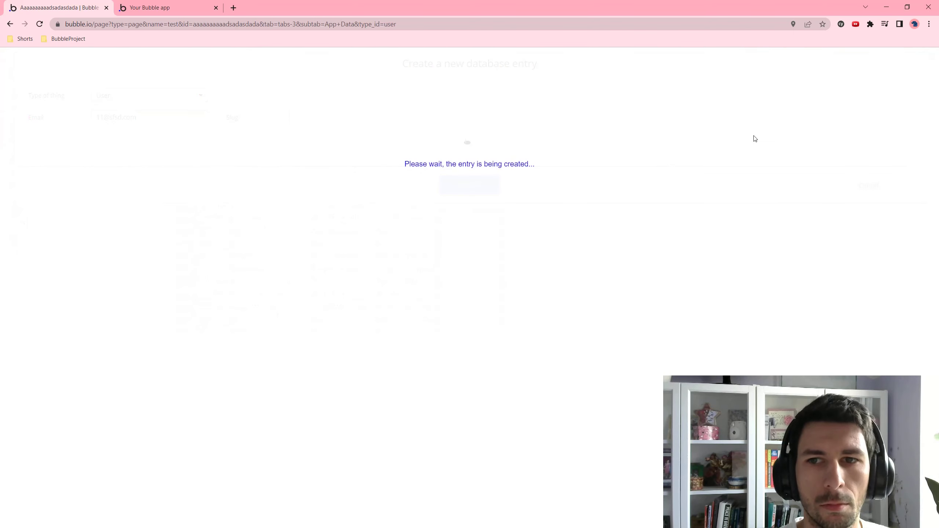
Step: Create a dummy User entry with a complete email that begins with 12 and includes the same domain
{"action": "type", "text": "12"}
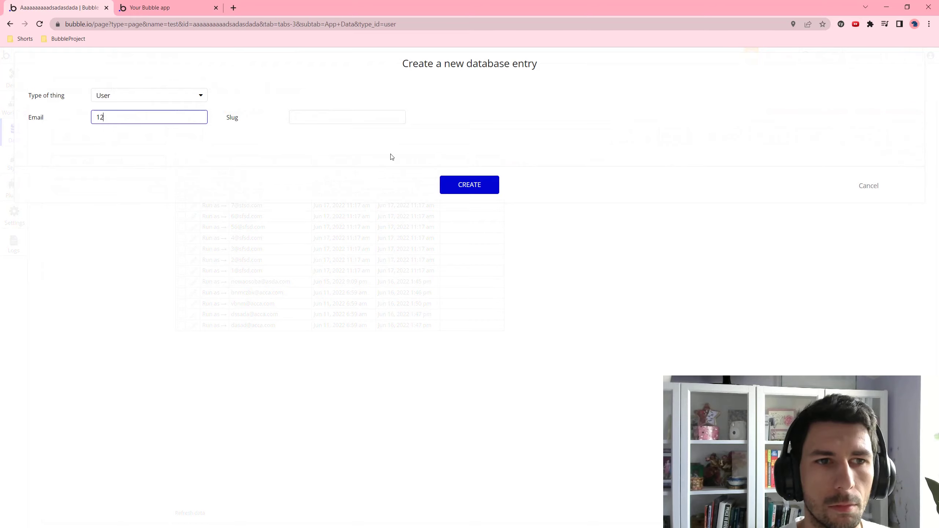
{"action": "left_click", "coordinate": [467, 185]}
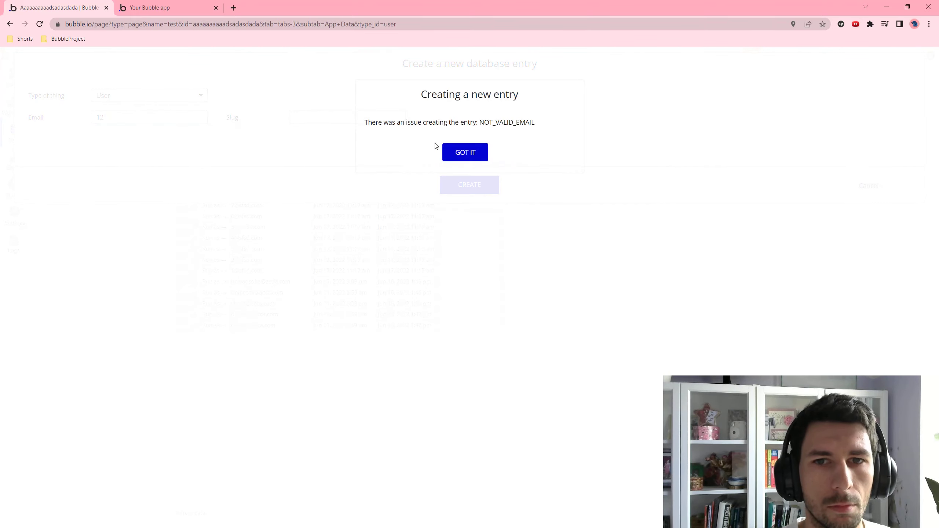
{"action": "left_click", "coordinate": [446, 153]}
{"action": "left_click", "coordinate": [180, 113]}
{"action": "type", "text": "@sfsd.com"}
{"action": "left_click", "coordinate": [467, 185]}
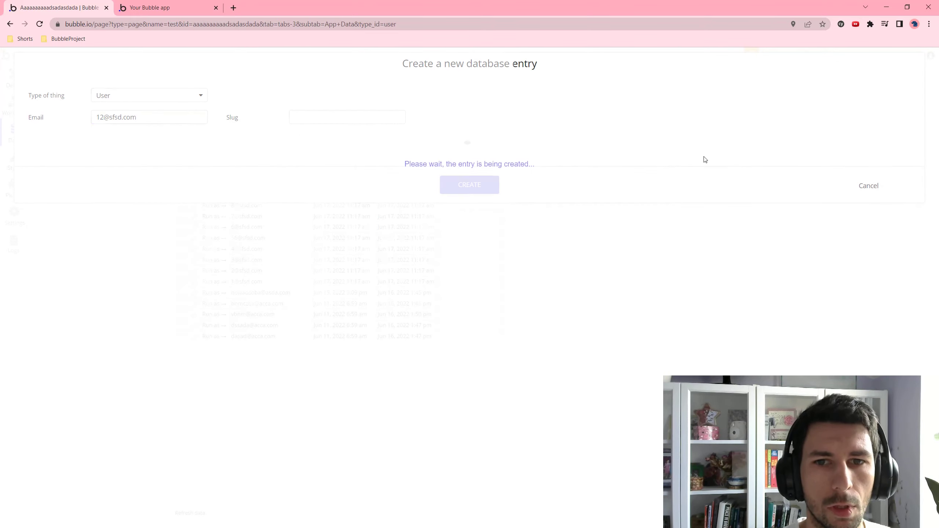
Step: Create two dummy User entries at the same domain, with emails beginning with 13 and 14
{"action": "left_click", "coordinate": [688, 137]}
{"action": "left_click", "coordinate": [119, 123]}
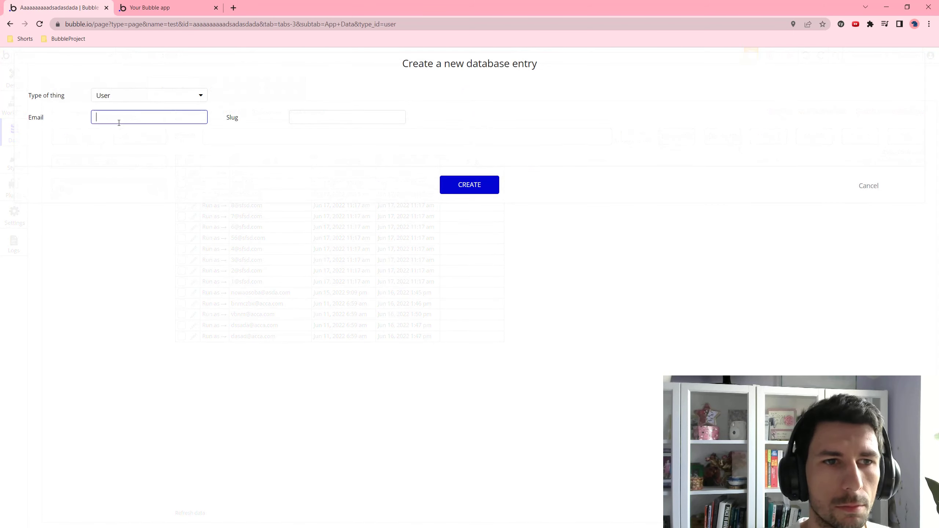
{"action": "type", "text": "13@sfsd.com"}
{"action": "left_click", "coordinate": [492, 190]}
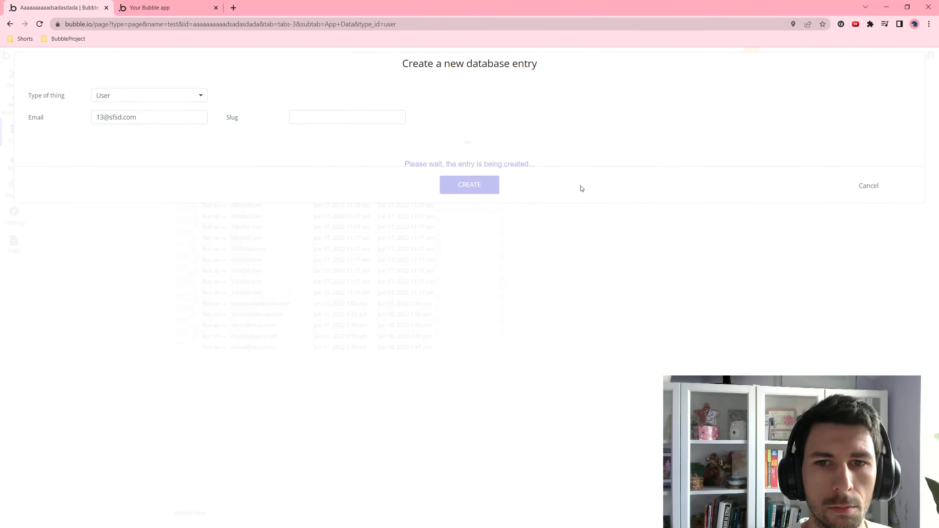
{"action": "left_click", "coordinate": [667, 136]}
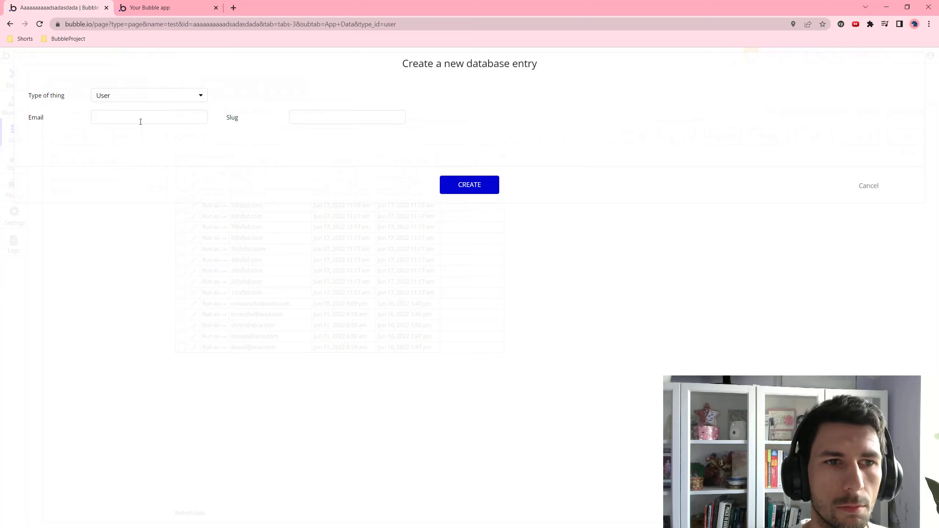
{"action": "left_click", "coordinate": [142, 120]}
{"action": "type", "text": "14@sfsd.com"}
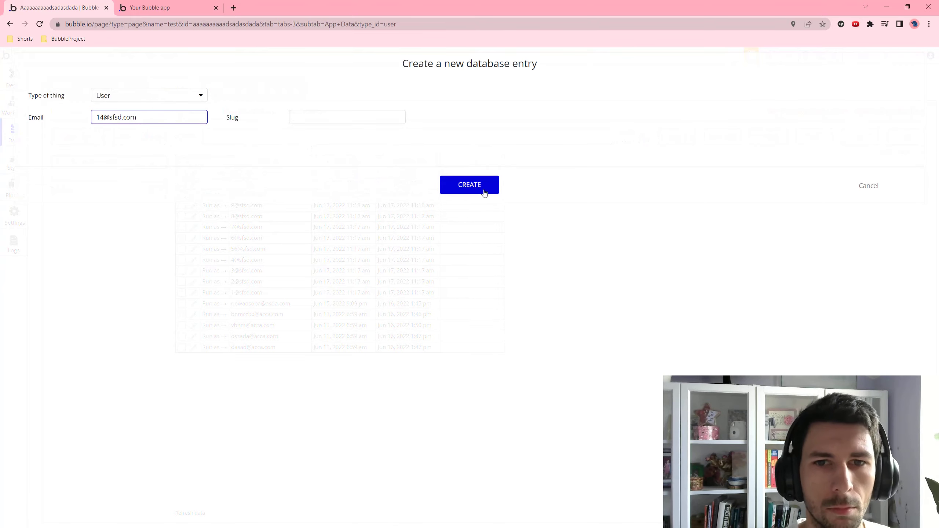
{"action": "left_click", "coordinate": [484, 189]}
Step: Create two further dummy User entries at the same domain, with emails beginning with 15 and 16
{"action": "left_click", "coordinate": [670, 135]}
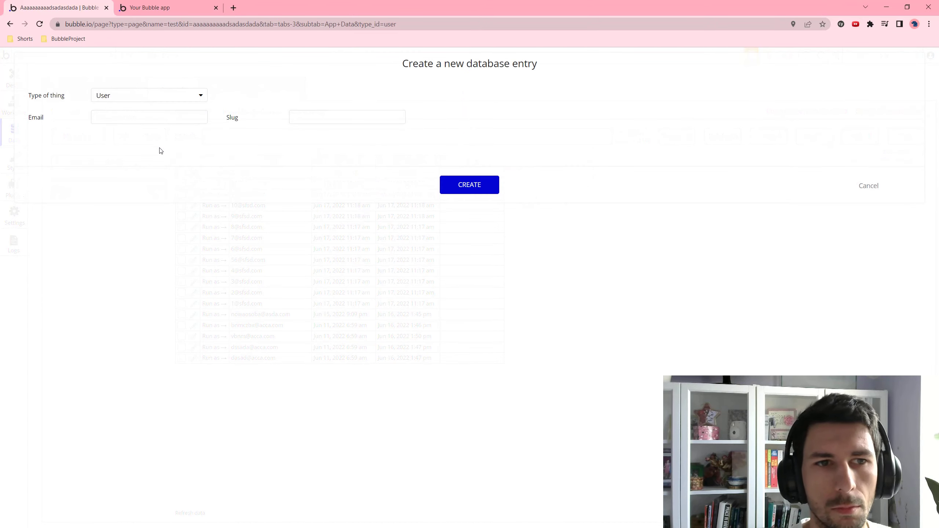
{"action": "left_click", "coordinate": [147, 122]}
{"action": "type", "text": "15@sfsd.com"}
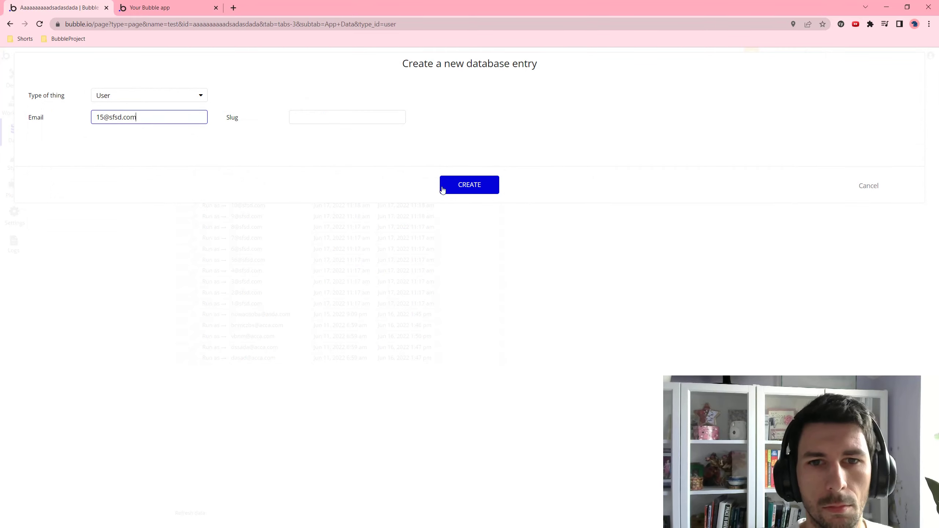
{"action": "left_click", "coordinate": [442, 187]}
{"action": "left_click", "coordinate": [682, 134]}
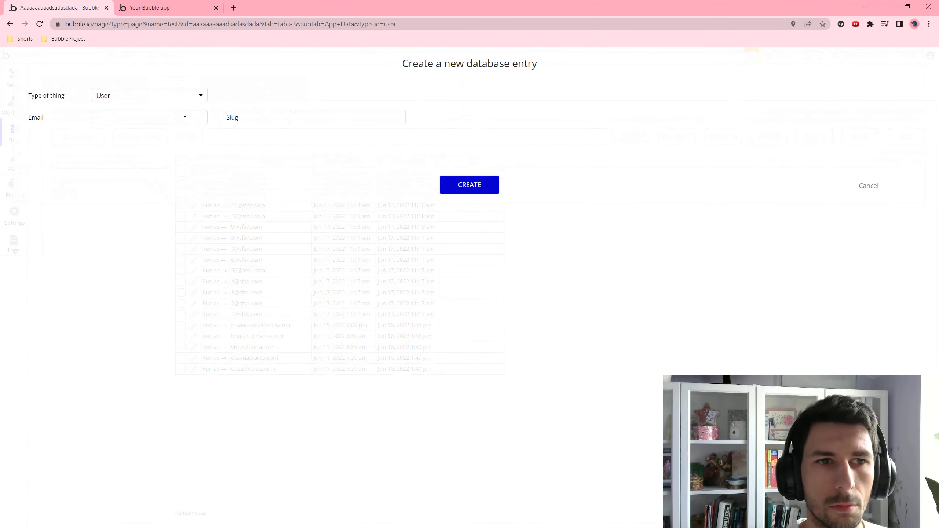
{"action": "left_click", "coordinate": [182, 118]}
{"action": "type", "text": "16"}
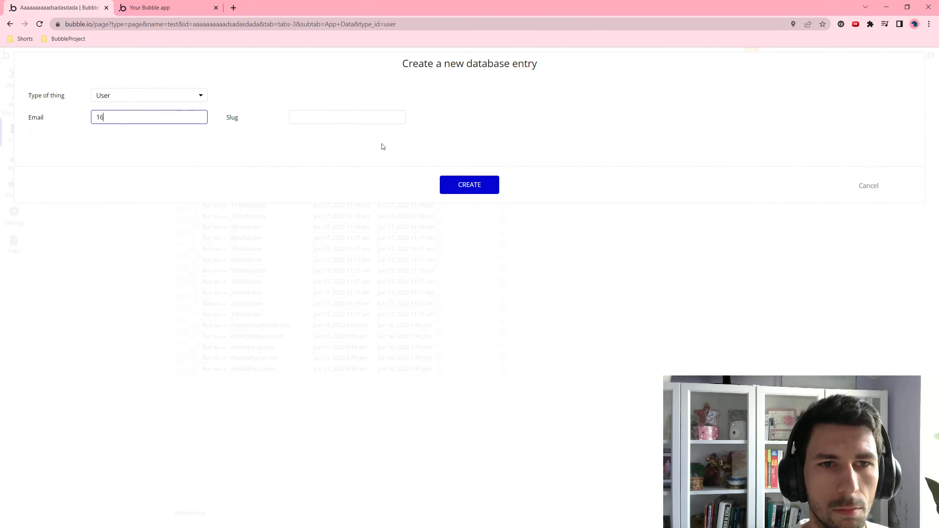
{"action": "type", "text": "@sfsd.com"}
{"action": "left_click", "coordinate": [468, 185]}
Step: Create the last two dummy User entries at the same domain, with emails beginning with 19 and 22
{"action": "left_click", "coordinate": [671, 135]}
{"action": "left_click", "coordinate": [115, 118]}
{"action": "type", "text": "19@sfsd.com"}
{"action": "left_click", "coordinate": [483, 185]}
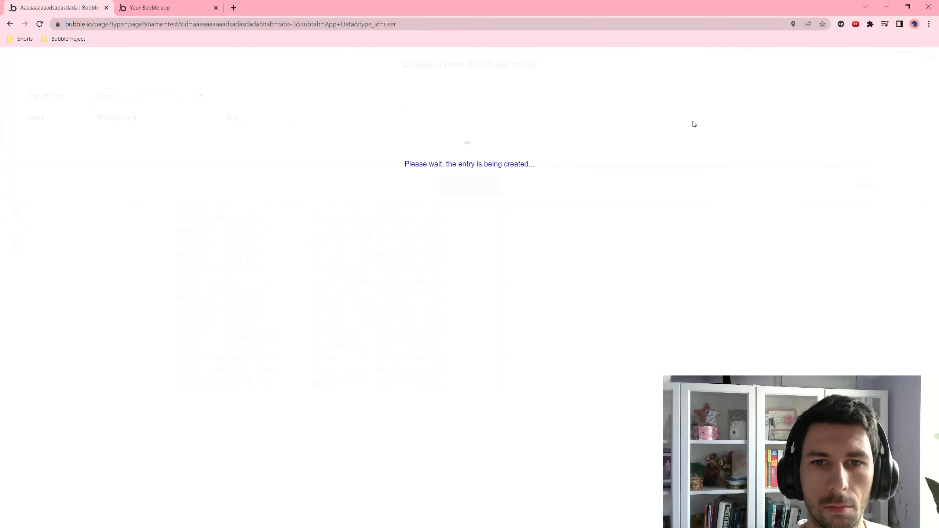
{"action": "left_click", "coordinate": [168, 121]}
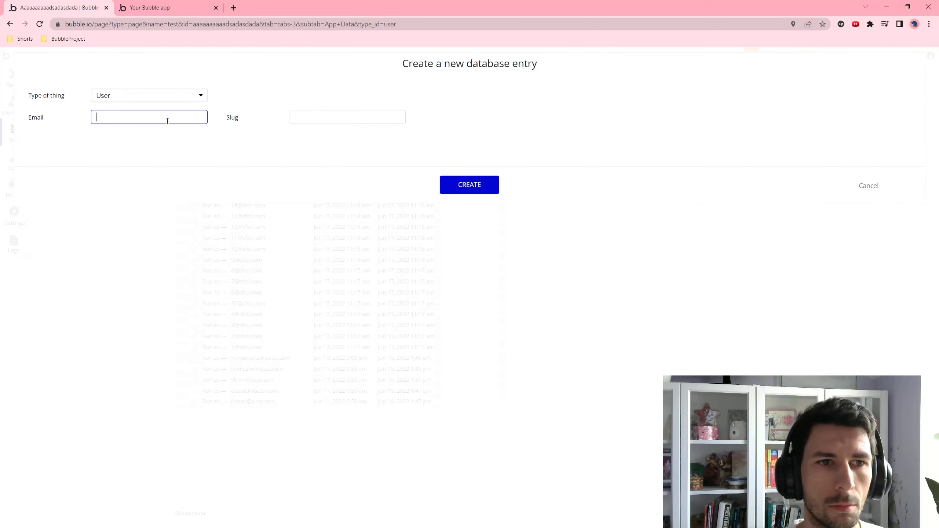
{"action": "type", "text": "22@sfsd.com"}
{"action": "left_click", "coordinate": [460, 185]}
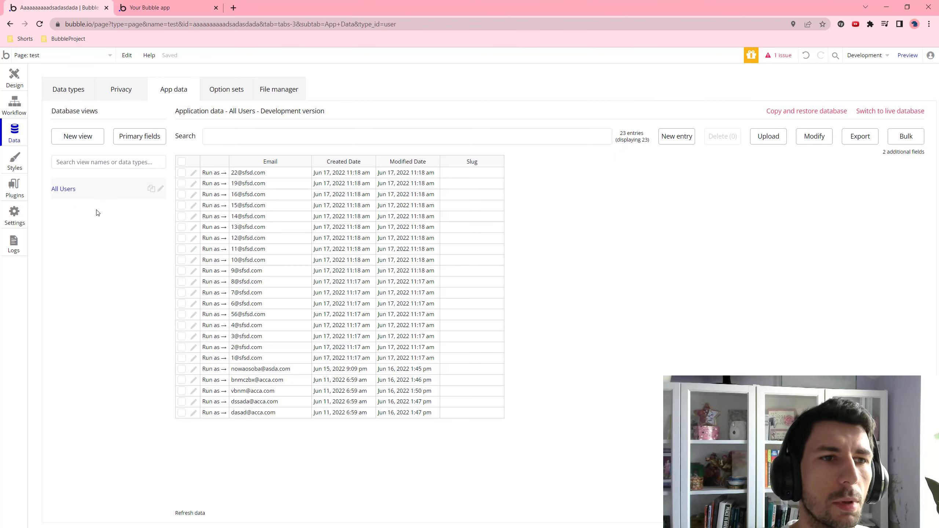
Step: Return to the test page's design and preview it to check the repeating group's list of user emails
{"action": "left_click", "coordinate": [20, 76]}
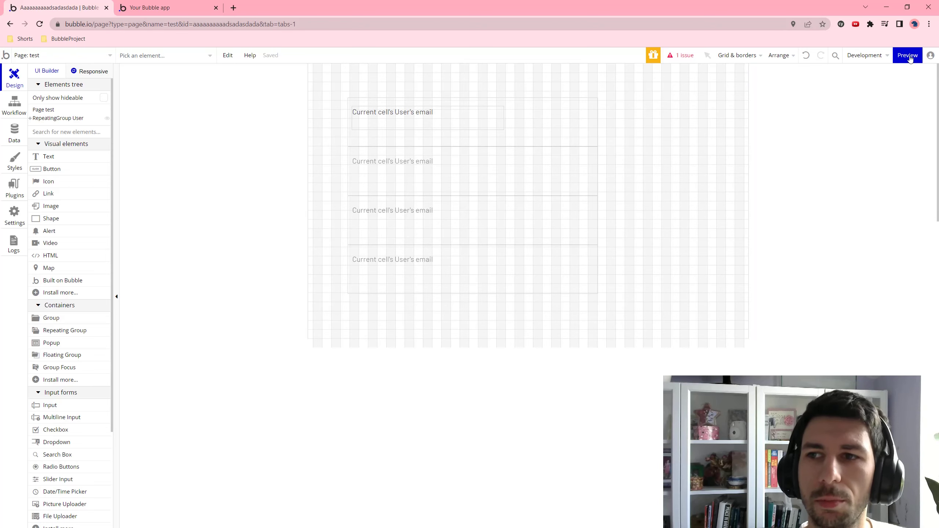
{"action": "left_click", "coordinate": [908, 55]}
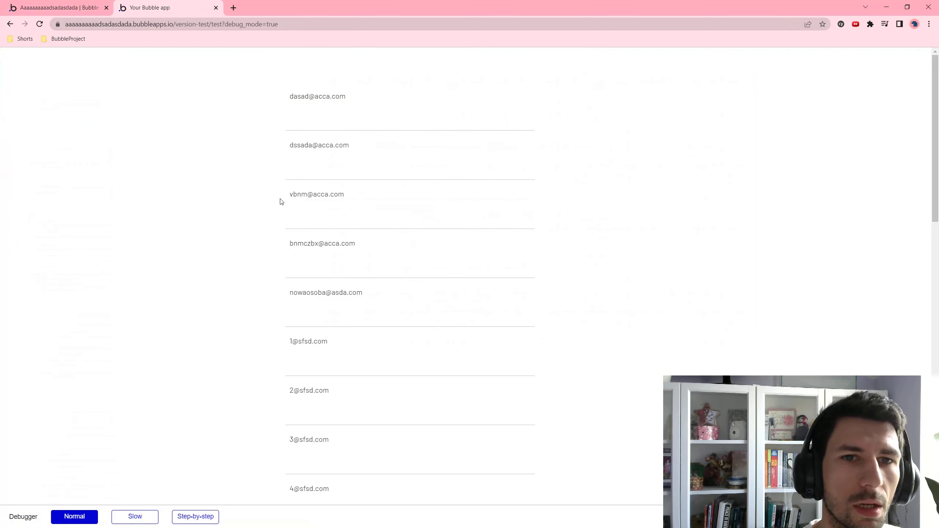
Step: Review the previewed email list to its end, and set the user repeating group's layout style to Fixed number of cells with 5 rows
{"action": "scroll", "coordinate": [331, 142], "scroll_direction": "down", "scroll_amount": 12}
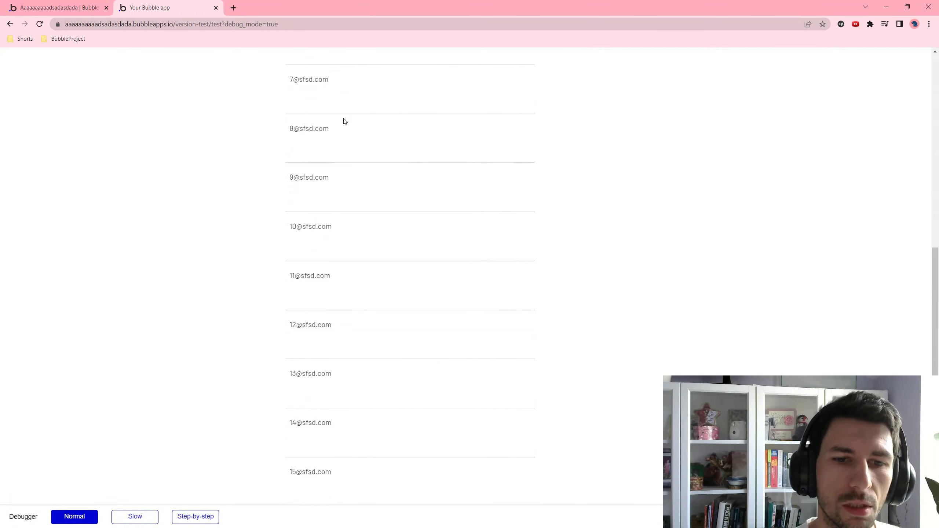
{"action": "scroll", "coordinate": [344, 124], "scroll_direction": "down", "scroll_amount": 8}
{"action": "scroll", "coordinate": [369, 174], "scroll_direction": "up", "scroll_amount": 20}
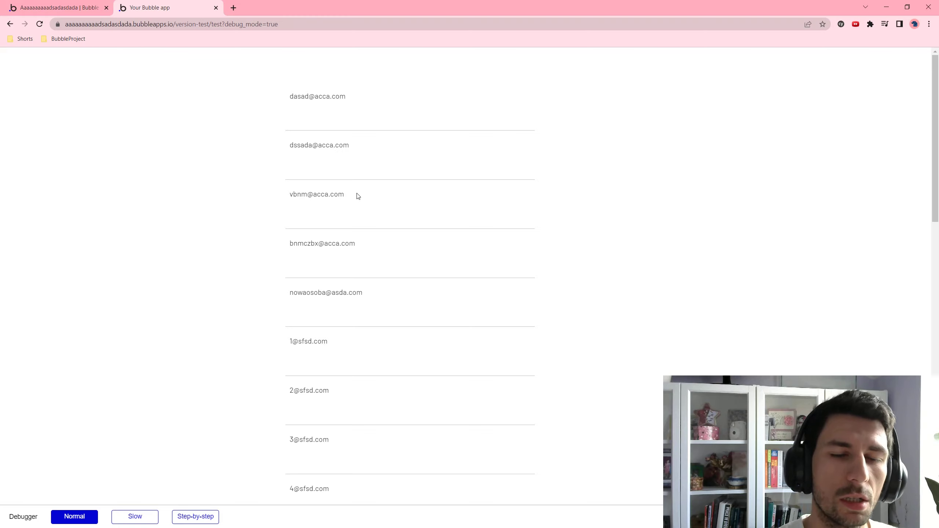
{"action": "left_click", "coordinate": [29, 7]}
{"action": "left_click", "coordinate": [522, 107]}
{"action": "left_click", "coordinate": [685, 185]}
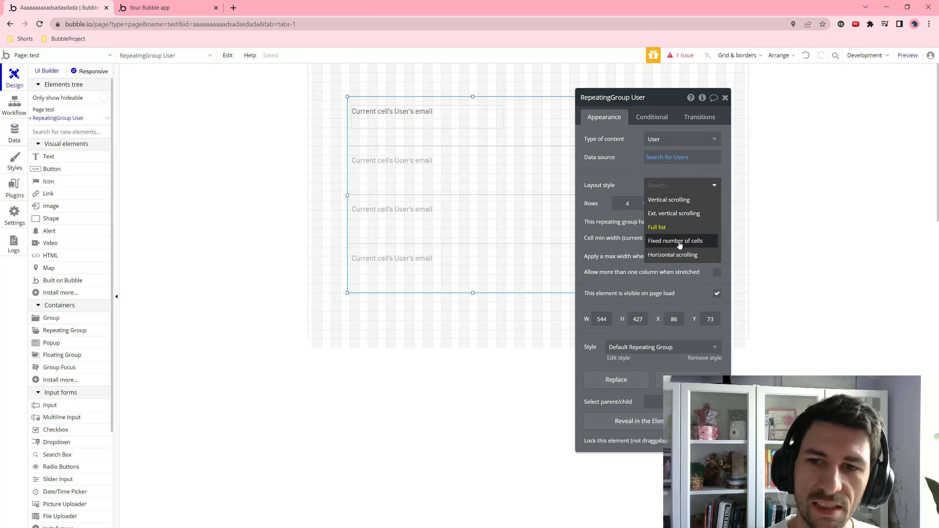
{"action": "left_click", "coordinate": [680, 241]}
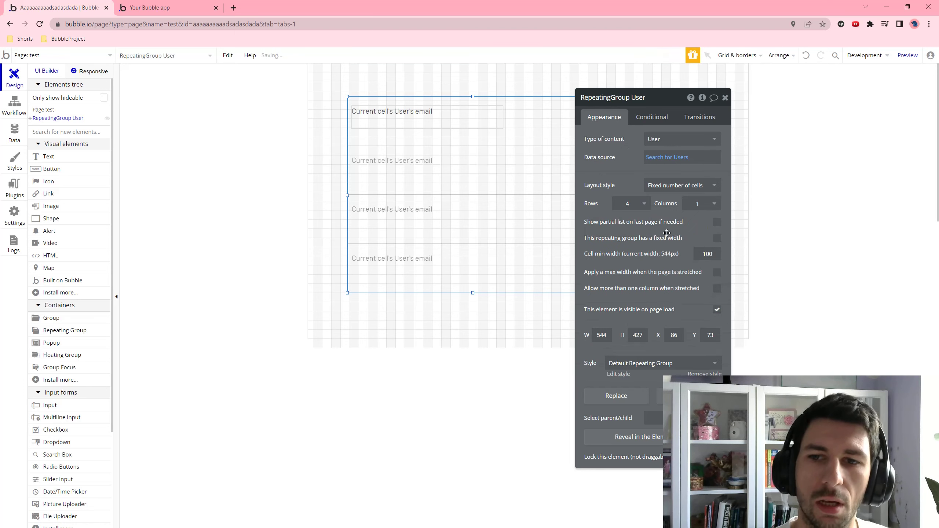
{"action": "left_click", "coordinate": [639, 204]}
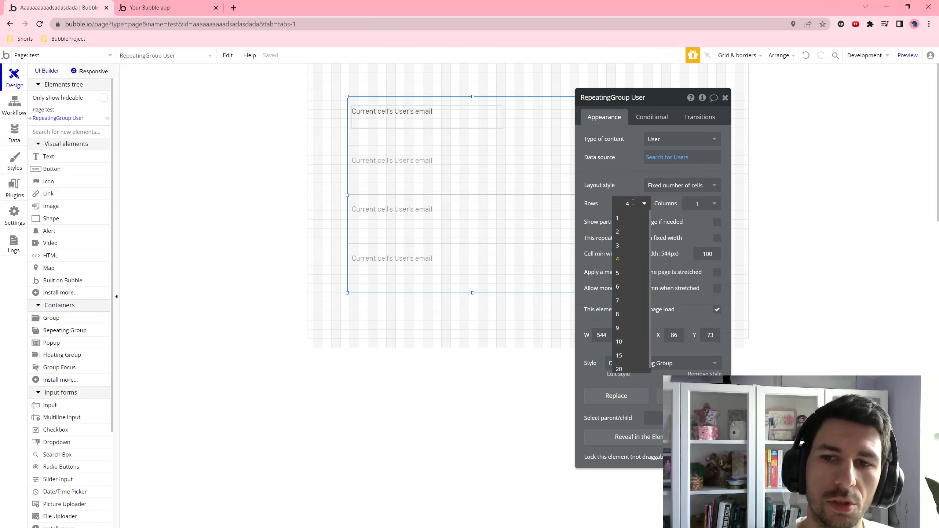
{"action": "left_click", "coordinate": [639, 274]}
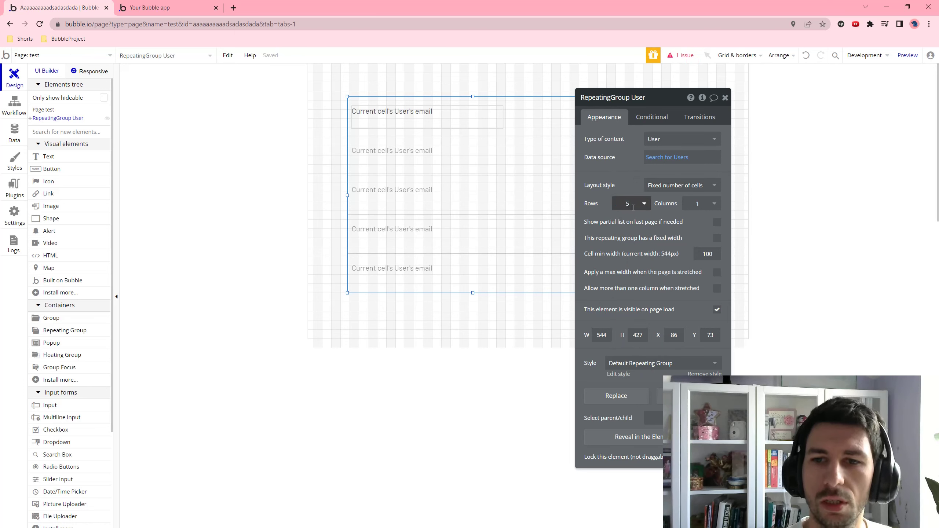
Step: Preview the test page and check which user emails the fixed-cell repeating group displays
{"action": "left_click", "coordinate": [907, 55]}
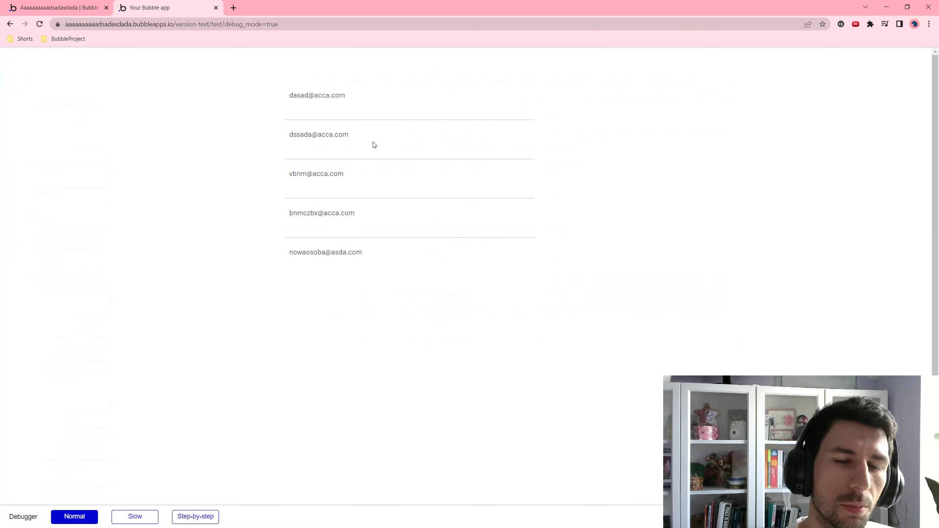
{"action": "left_click_drag", "start_coordinate": [305, 91], "coordinate": [367, 248]}
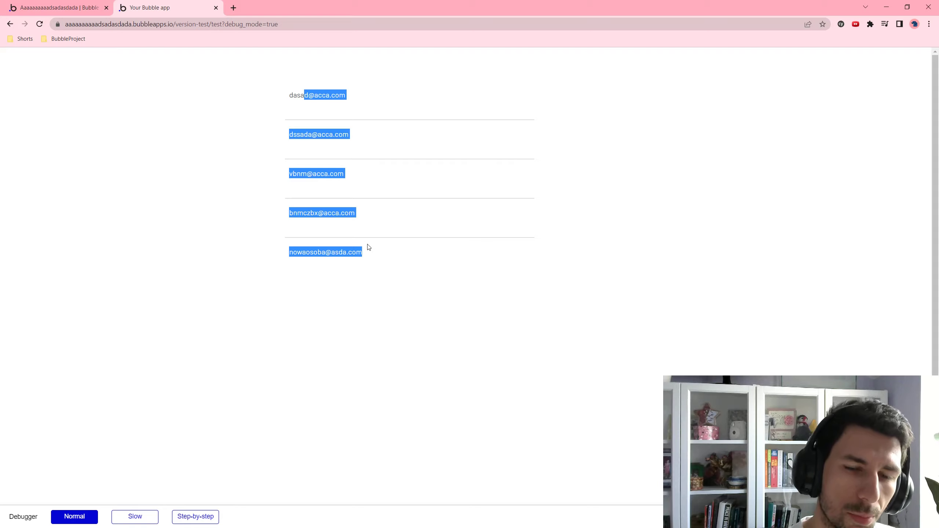
{"action": "left_click", "coordinate": [310, 207]}
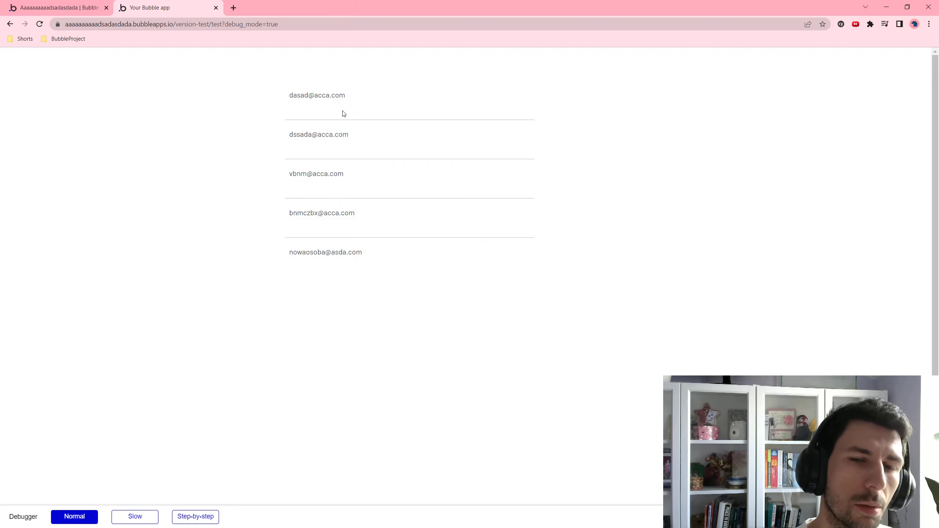
{"action": "left_click_drag", "start_coordinate": [344, 116], "coordinate": [371, 240]}
{"action": "left_click_drag", "start_coordinate": [373, 274], "coordinate": [365, 262]}
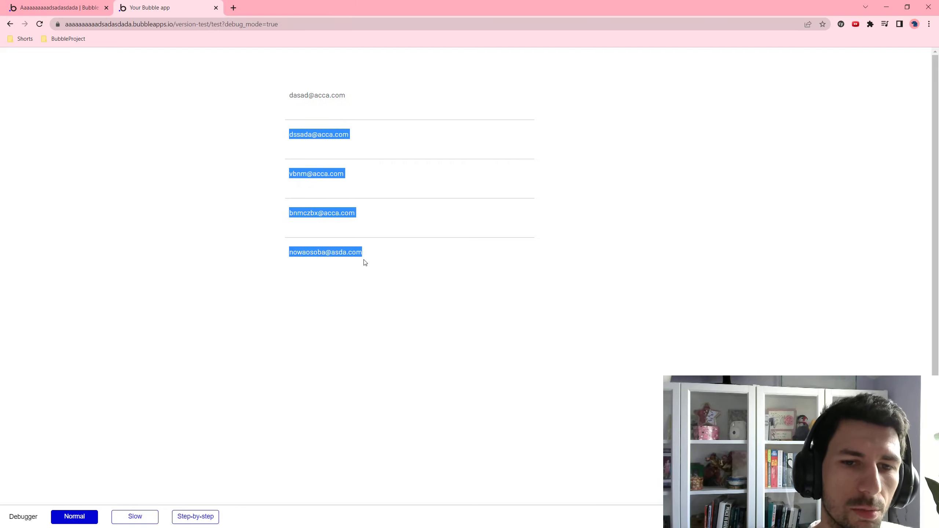
{"action": "left_click", "coordinate": [371, 263]}
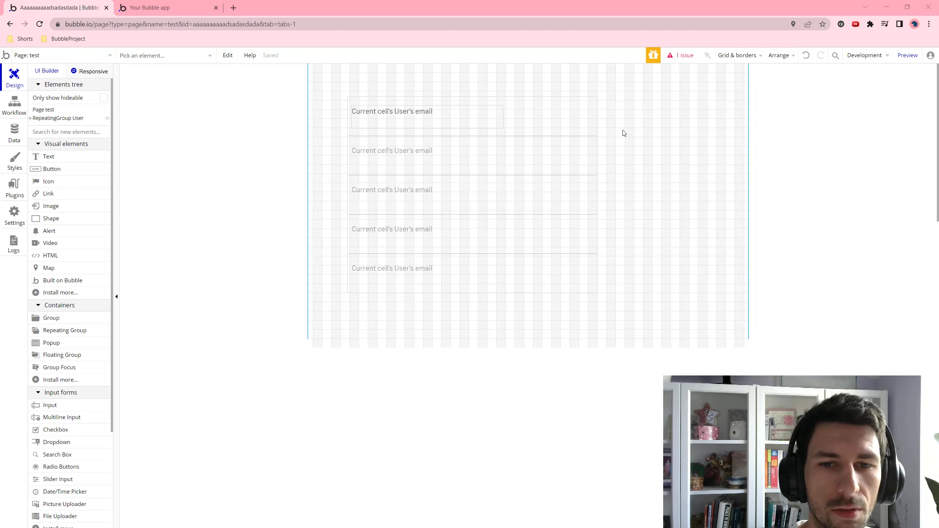
Step: Add a button about 112 by 50 px below the repeating group's right end, labelled NEXT
{"action": "left_click", "coordinate": [50, 169]}
{"action": "mouse_move", "coordinate": [548, 302]}
{"action": "left_mouse_down"}
{"action": "mouse_move", "coordinate": [593, 332]}
{"action": "mouse_move", "coordinate": [599, 325]}
{"action": "left_mouse_up"}
{"action": "left_click", "coordinate": [654, 140]}
{"action": "type", "text": "NEXT"}
{"action": "left_click", "coordinate": [396, 329]}
Step: Add a button about 117 by 52 px below the repeating group's left end, labelled PREVIOUS
{"action": "left_click", "coordinate": [51, 178]}
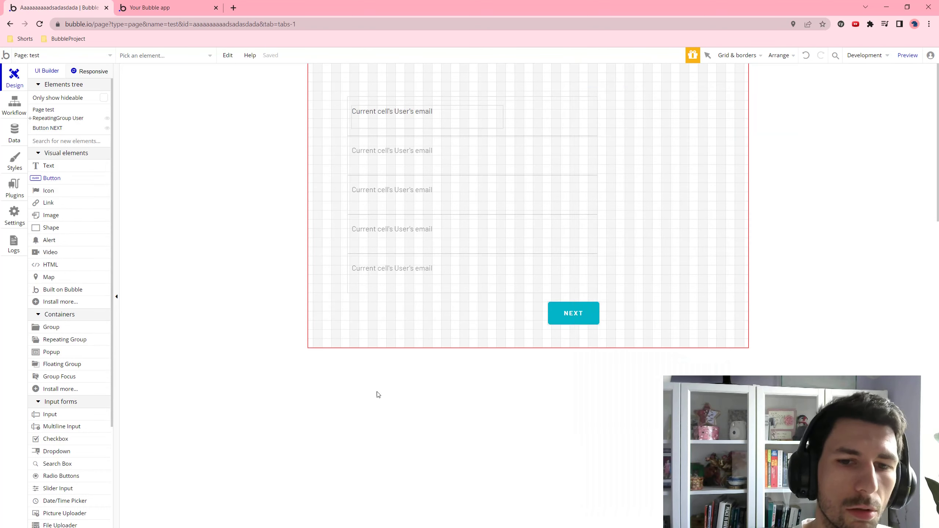
{"action": "left_click_drag", "start_coordinate": [350, 305], "coordinate": [403, 328]}
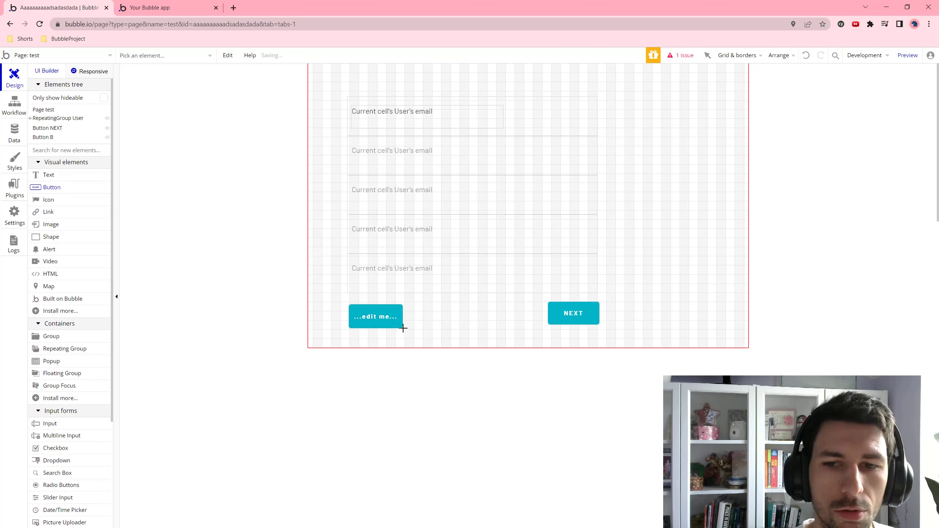
{"action": "left_click", "coordinate": [674, 132]}
{"action": "type", "text": "PR"}
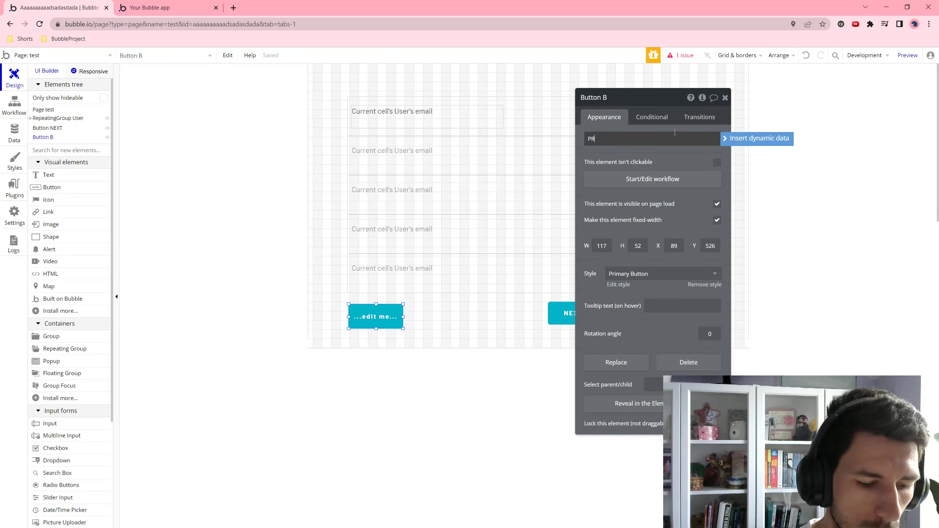
{"action": "type", "text": "EVIOUS"}
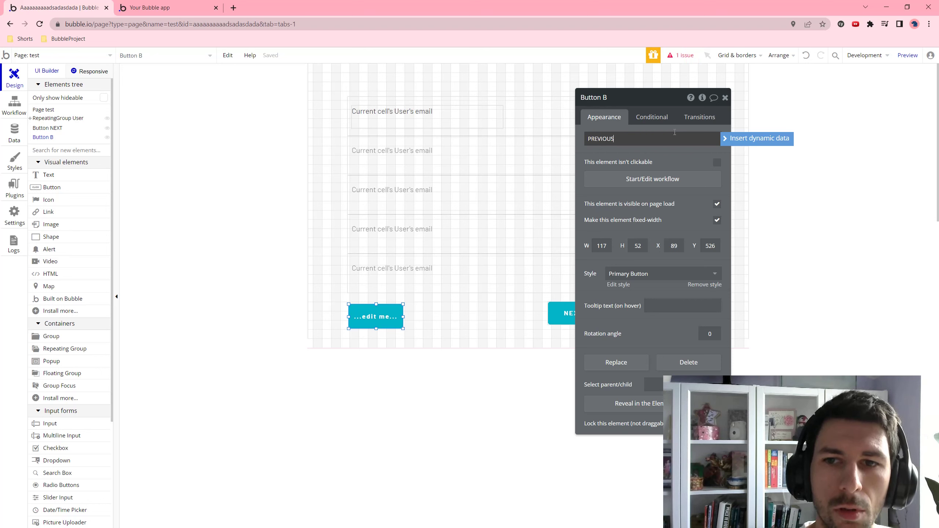
{"action": "left_click", "coordinate": [455, 305]}
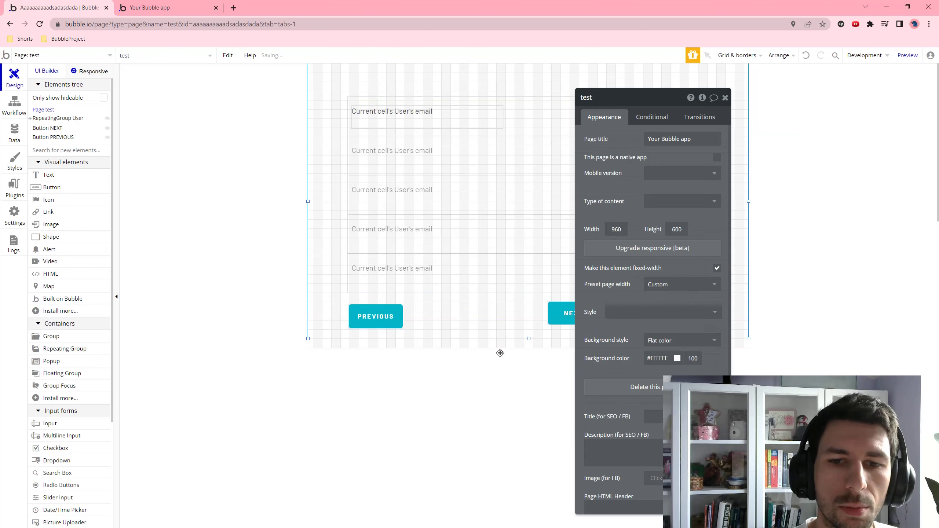
Step: Create a workflow for the NEXT button with a Show next action on RepeatingGroup User
{"action": "left_click", "coordinate": [561, 313]}
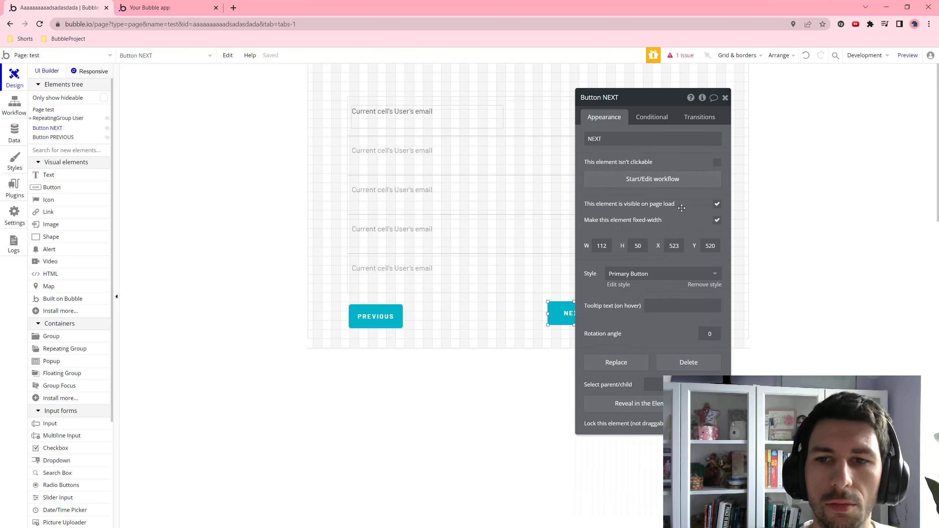
{"action": "left_click", "coordinate": [670, 184]}
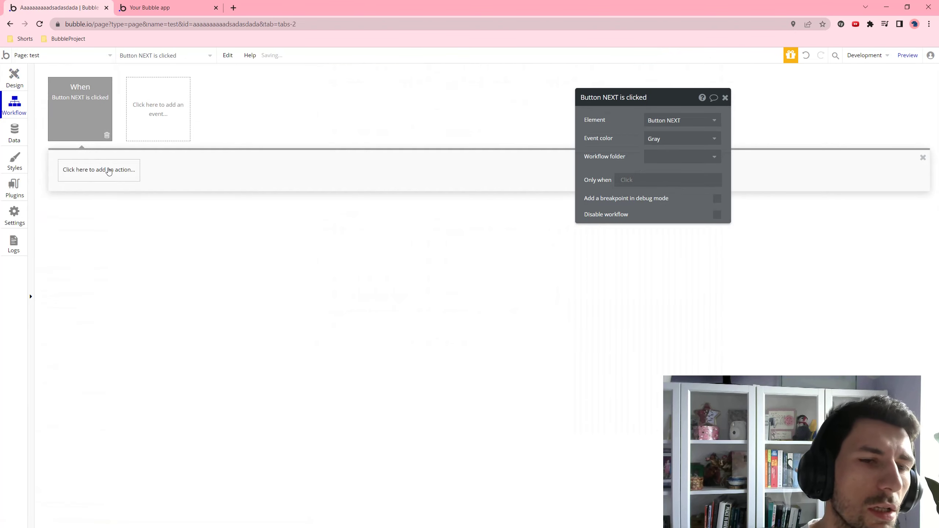
{"action": "left_click", "coordinate": [109, 171]}
{"action": "left_click", "coordinate": [99, 237]}
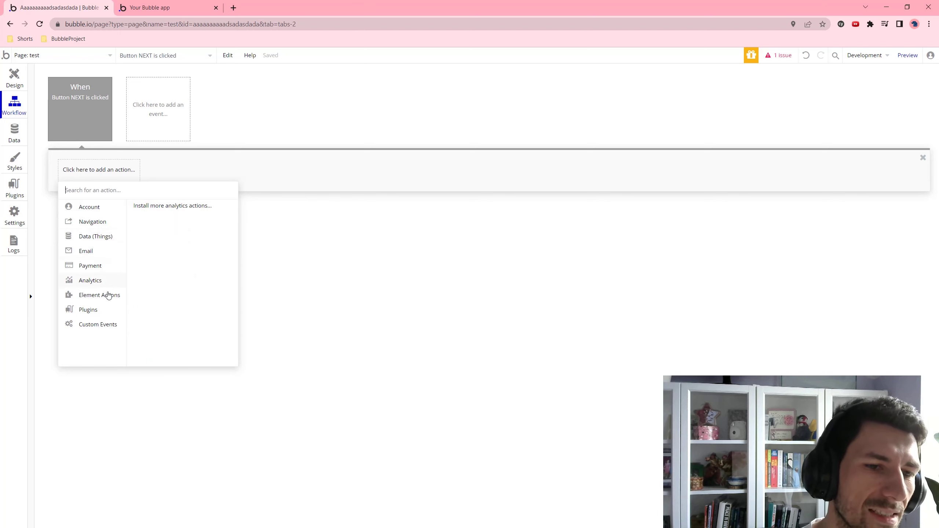
{"action": "mouse_move", "coordinate": [107, 301]}
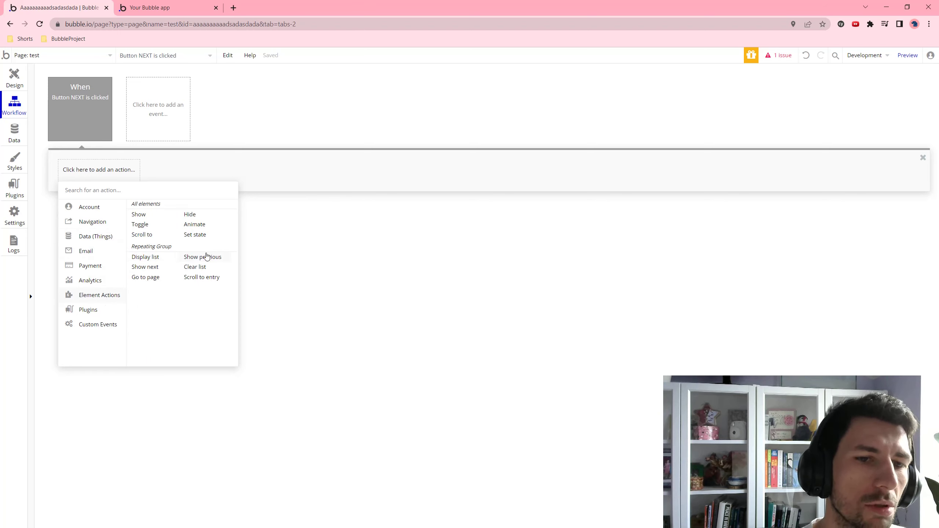
{"action": "left_click", "coordinate": [155, 267]}
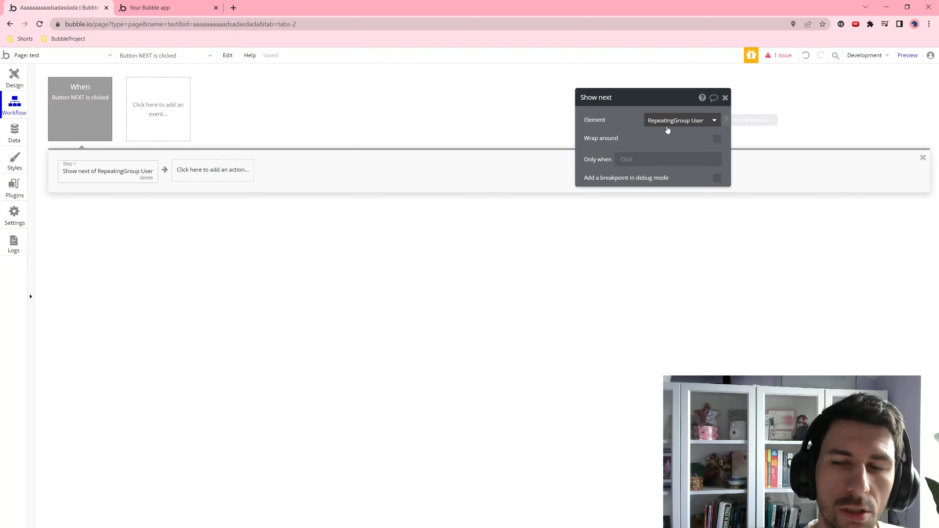
{"action": "left_click", "coordinate": [660, 122]}
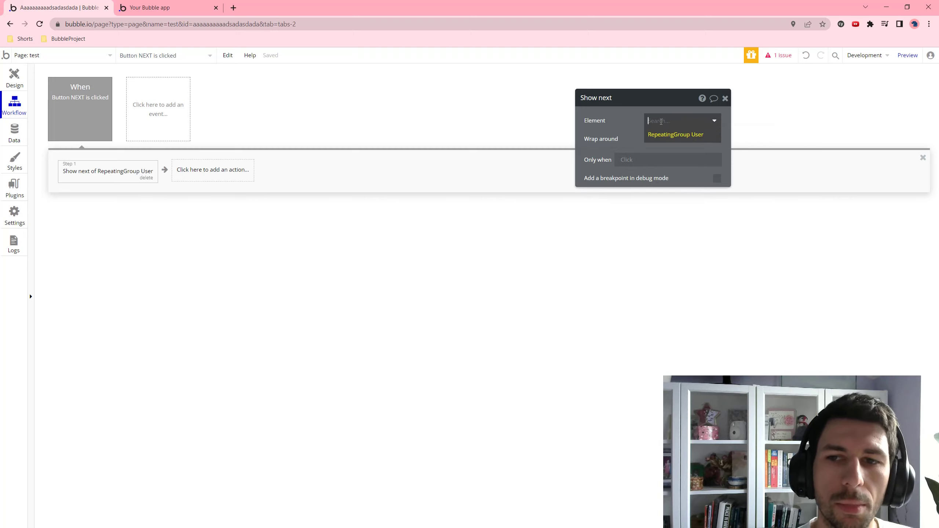
{"action": "left_click", "coordinate": [669, 134]}
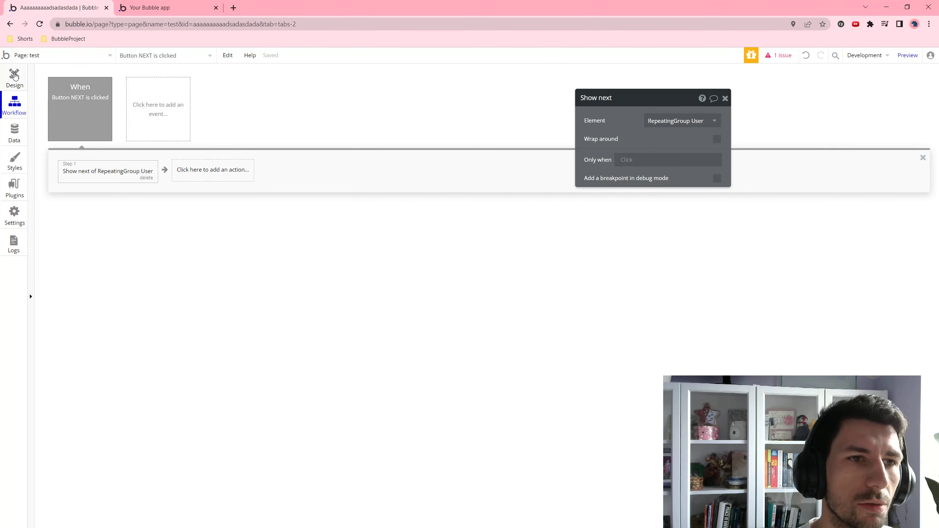
Step: Create a workflow for the PREVIOUS button with a Show previous action for the repeating group
{"action": "left_click", "coordinate": [15, 77]}
{"action": "left_click", "coordinate": [376, 316]}
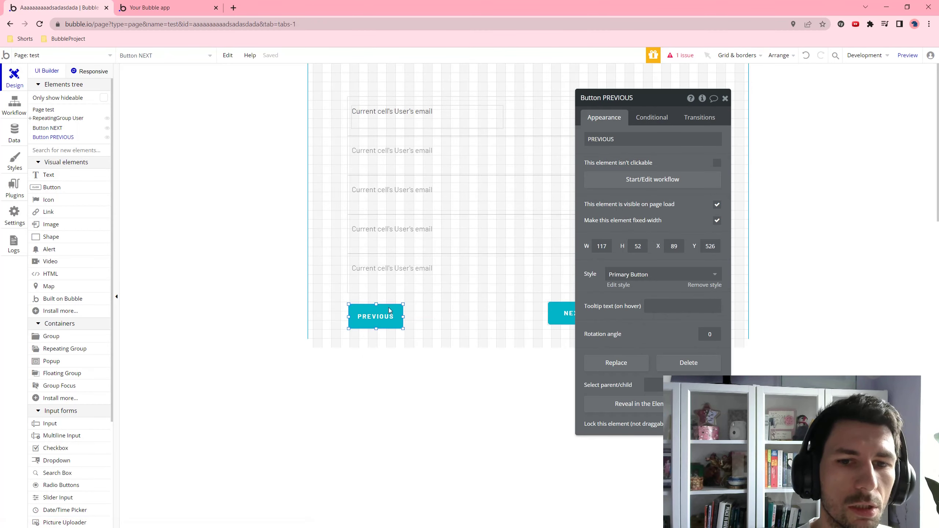
{"action": "left_click", "coordinate": [646, 181]}
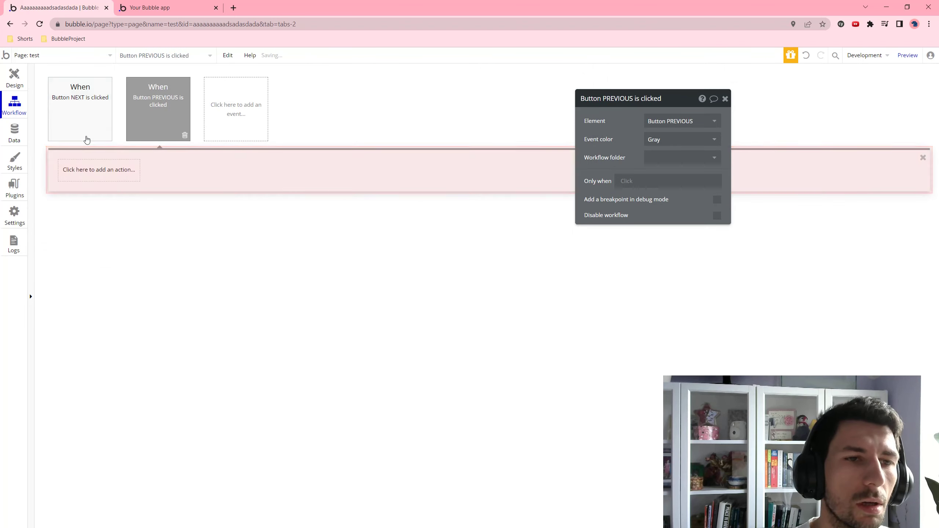
{"action": "left_click", "coordinate": [104, 170]}
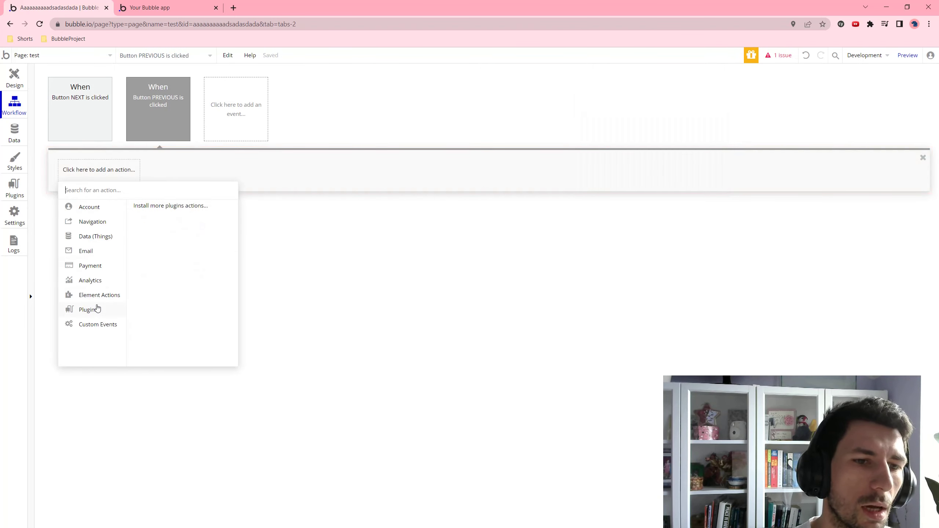
{"action": "mouse_move", "coordinate": [112, 298]}
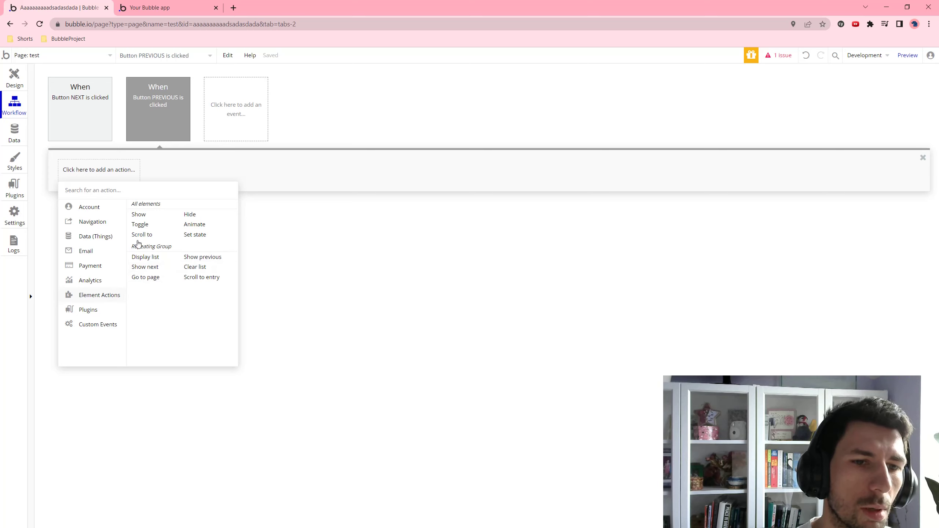
{"action": "left_click", "coordinate": [203, 257]}
Step: Preview the test page and test paging through the user emails with the NEXT and PREVIOUS buttons
{"action": "left_click", "coordinate": [907, 56]}
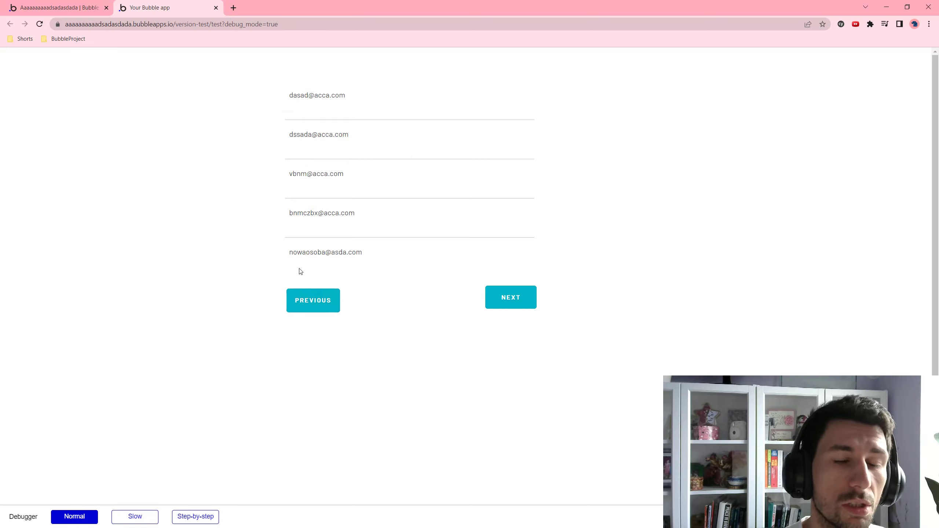
{"action": "left_click_drag", "start_coordinate": [317, 120], "coordinate": [336, 256]}
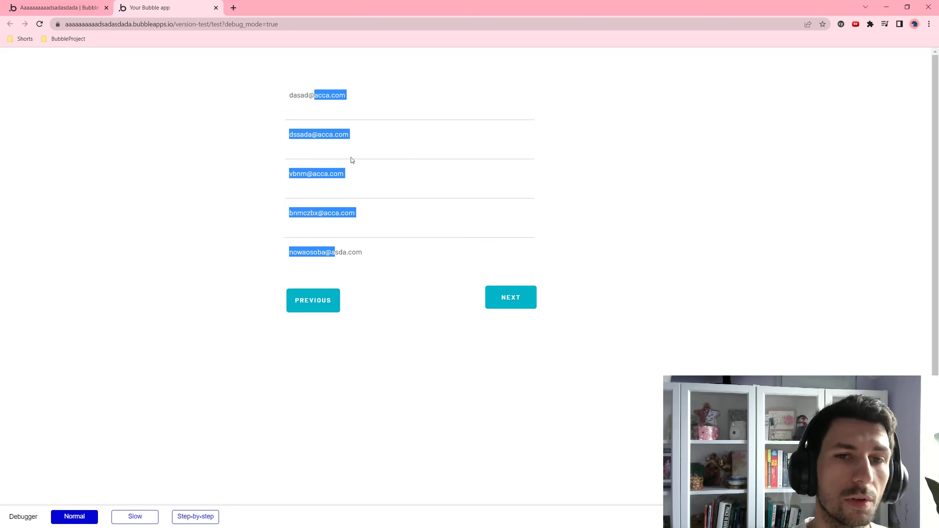
{"action": "left_click", "coordinate": [428, 262]}
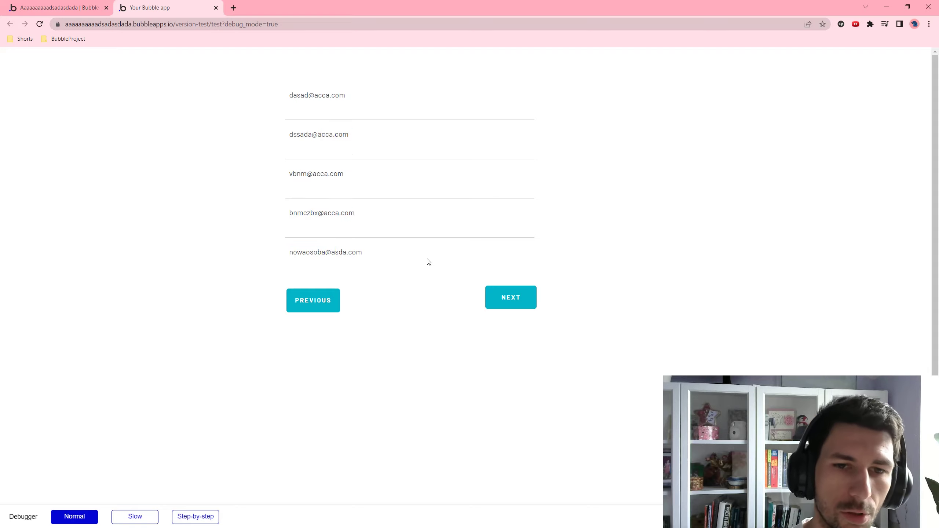
{"action": "left_click", "coordinate": [515, 299]}
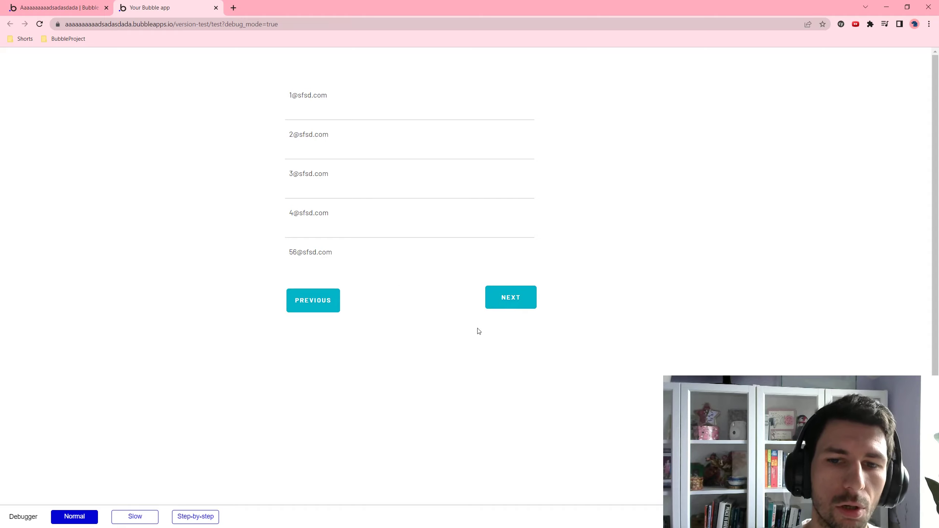
{"action": "left_click", "coordinate": [531, 303]}
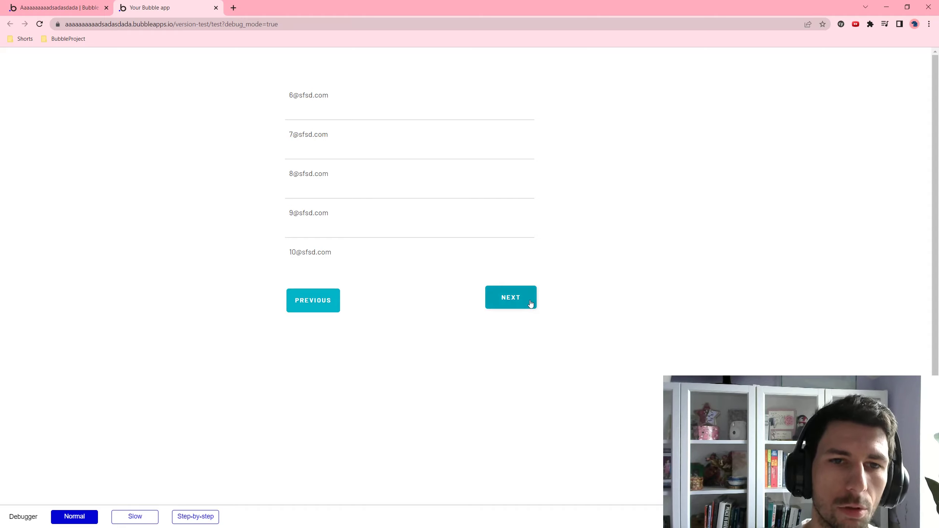
{"action": "left_click", "coordinate": [531, 303]}
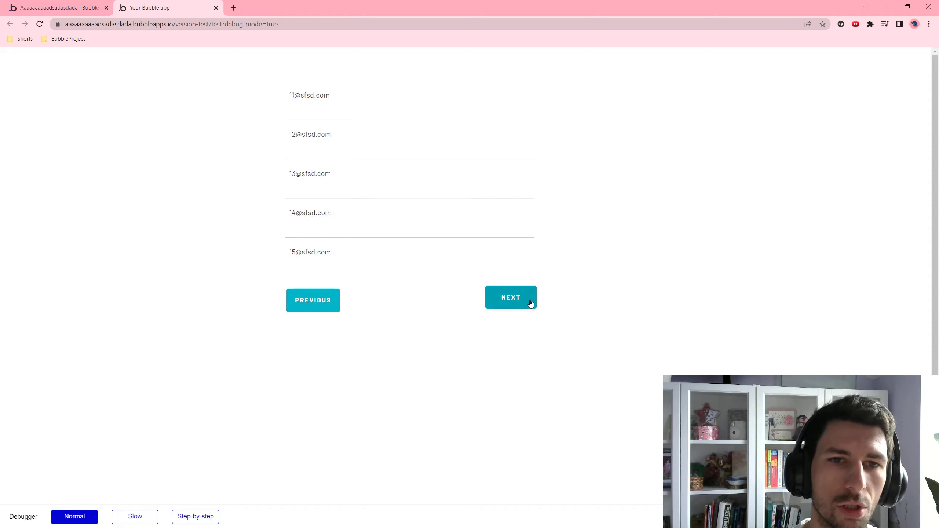
{"action": "left_click", "coordinate": [319, 307]}
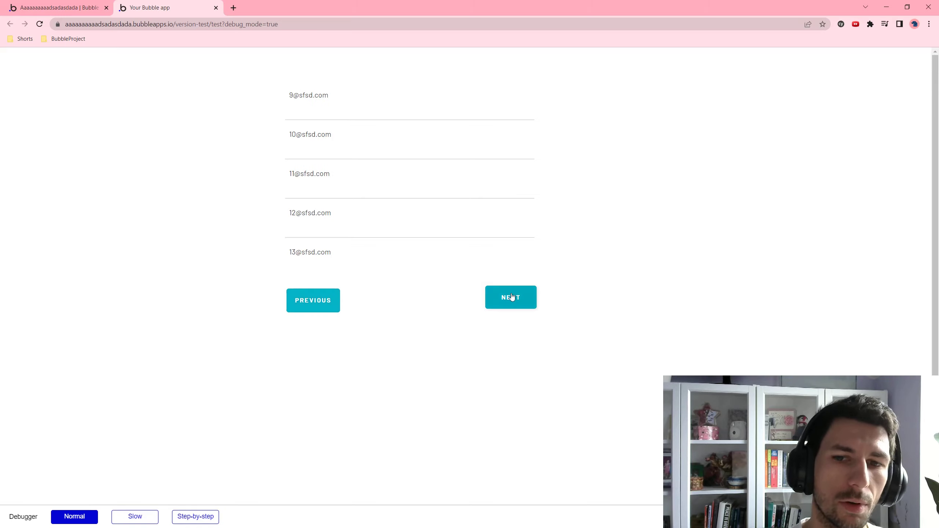
{"action": "left_click_drag", "start_coordinate": [285, 94], "coordinate": [470, 296]}
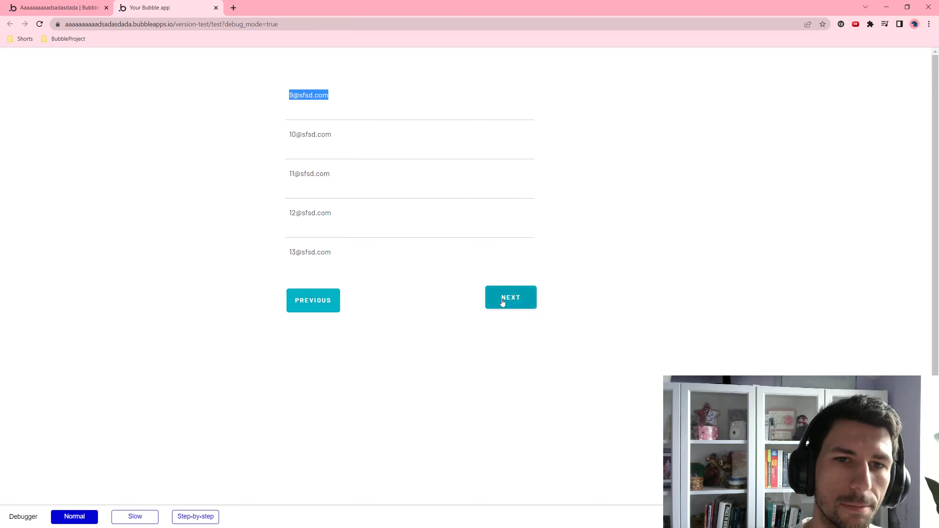
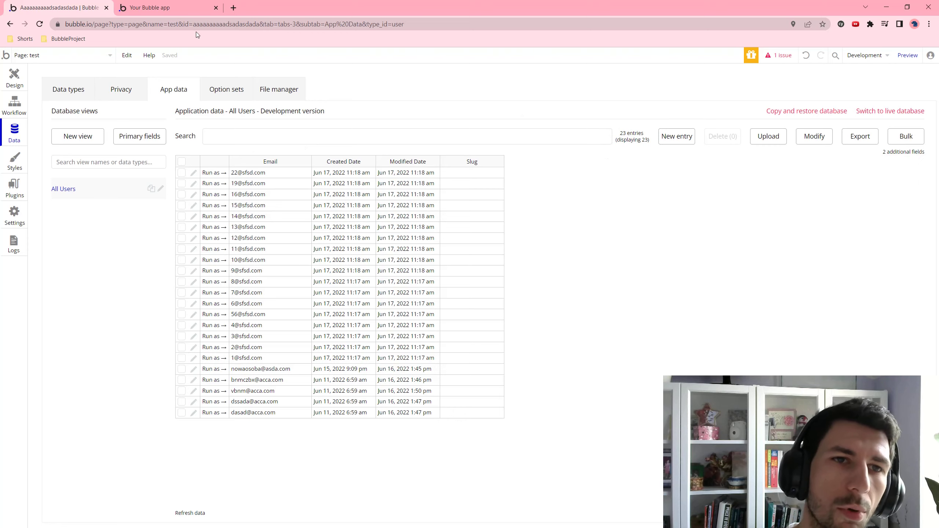
Step: Return to the test page preview and page back through the user emails with the PREVIOUS button
{"action": "left_click", "coordinate": [169, 8]}
{"action": "left_click", "coordinate": [327, 307]}
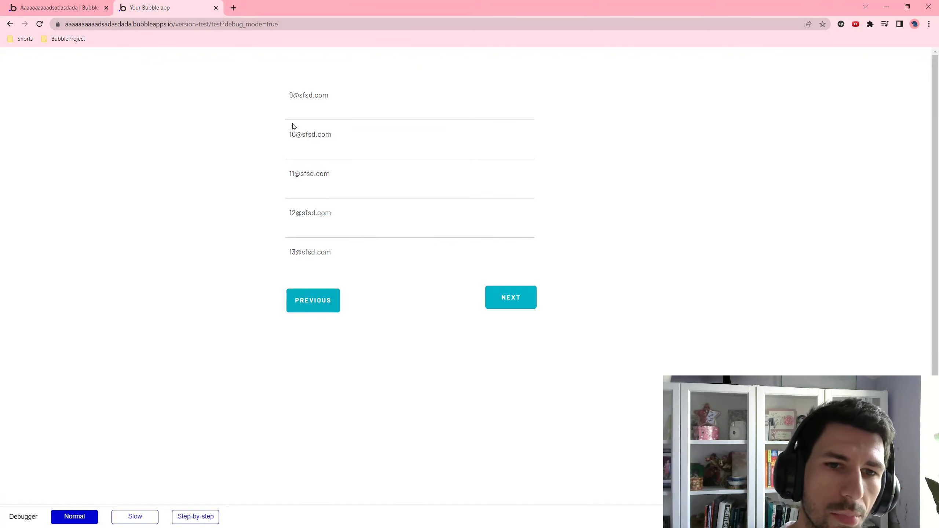
{"action": "left_click", "coordinate": [310, 303]}
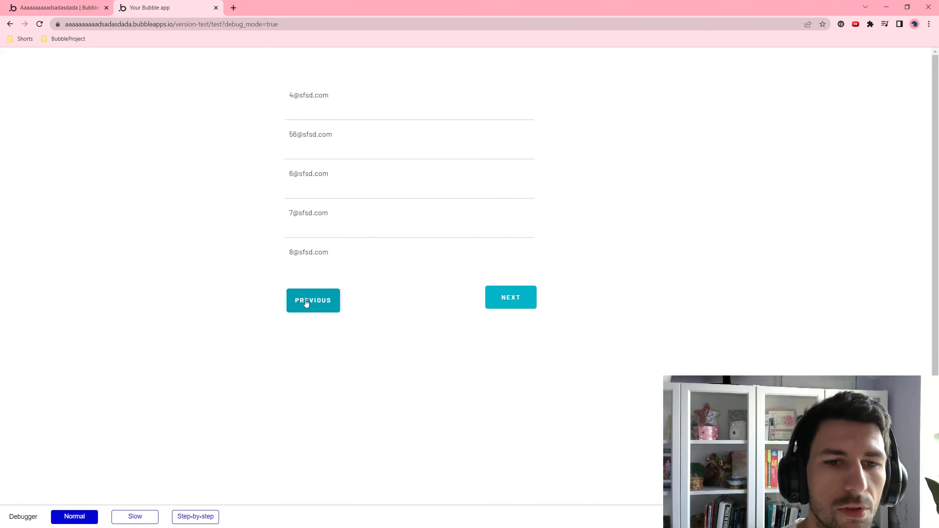
{"action": "left_click", "coordinate": [505, 305]}
{"action": "left_click", "coordinate": [347, 166]}
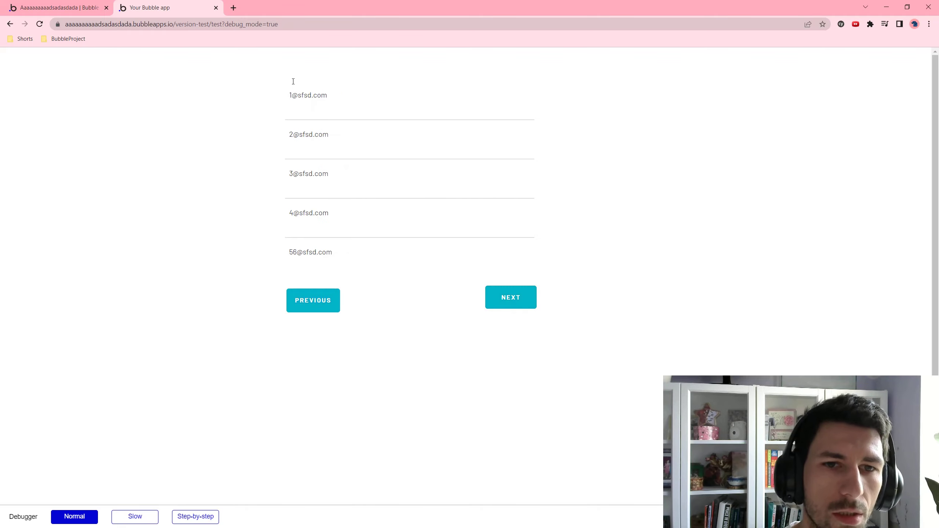
Step: Compare each page of emails in the preview with the All Users database entries while paging forward to the last page
{"action": "left_click", "coordinate": [95, 3]}
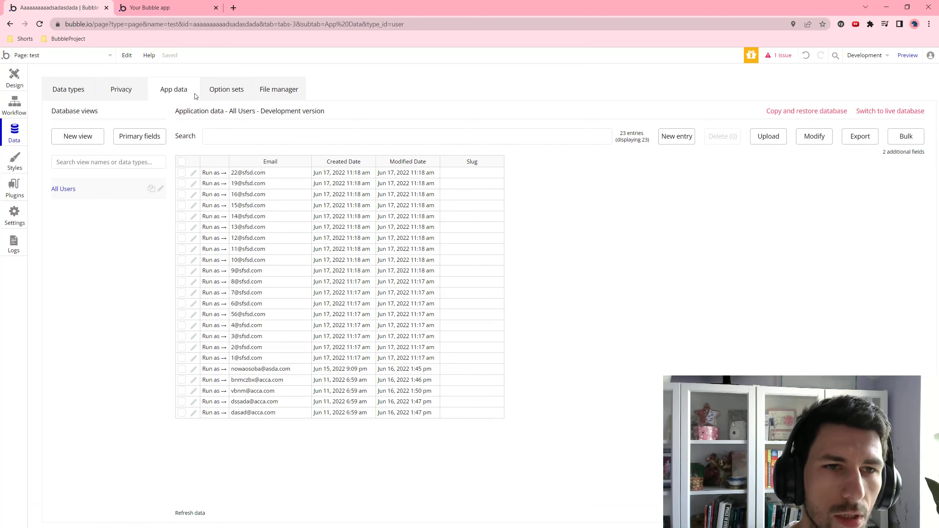
{"action": "left_click", "coordinate": [180, 7]}
{"action": "left_click", "coordinate": [528, 300]}
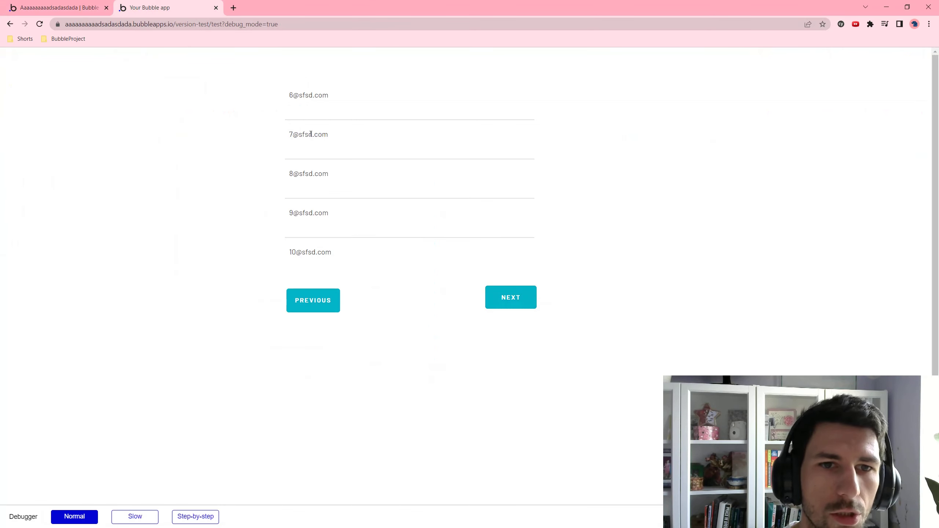
{"action": "left_click", "coordinate": [97, 5]}
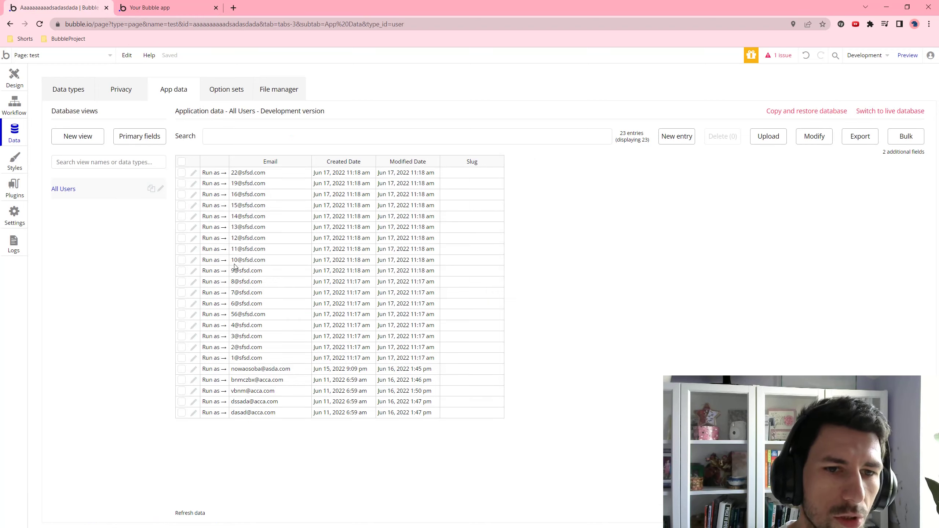
{"action": "left_click", "coordinate": [168, 4]}
{"action": "left_click", "coordinate": [512, 300]}
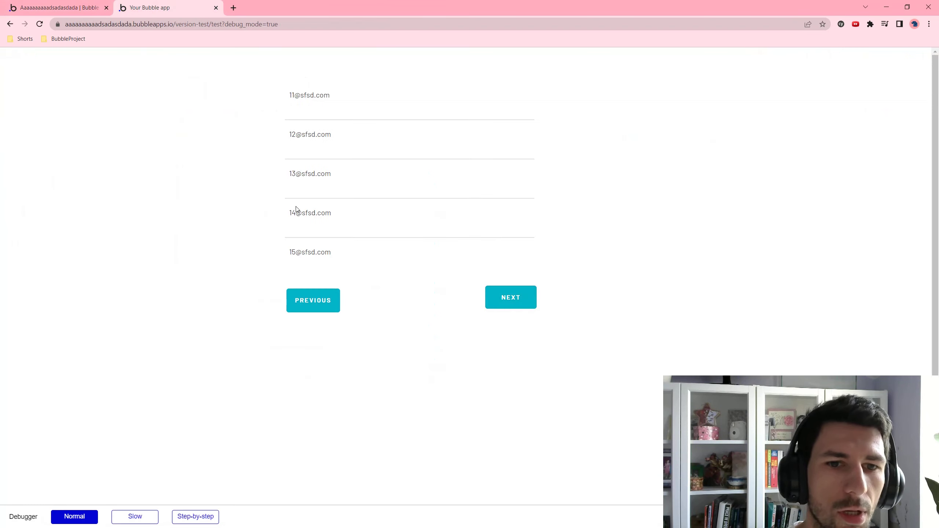
{"action": "left_click", "coordinate": [82, 3]}
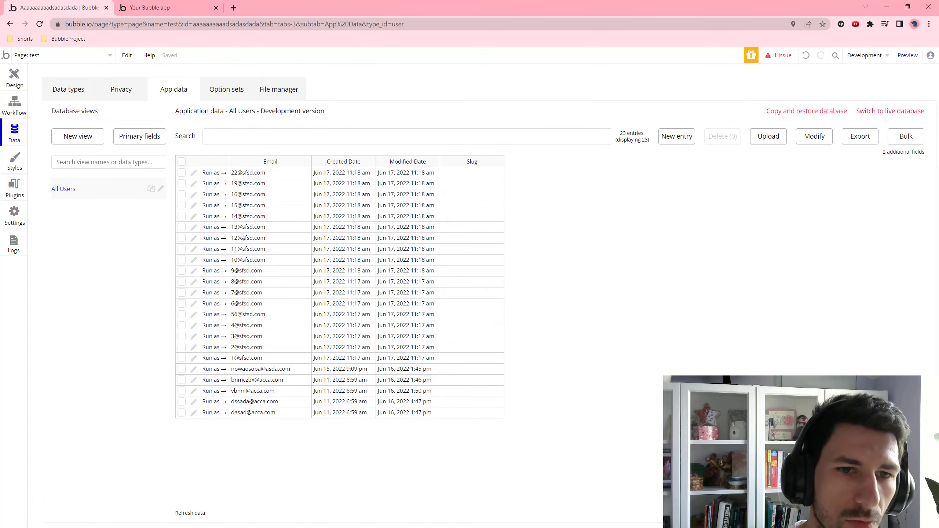
{"action": "left_click", "coordinate": [192, 3]}
{"action": "left_click", "coordinate": [530, 304]}
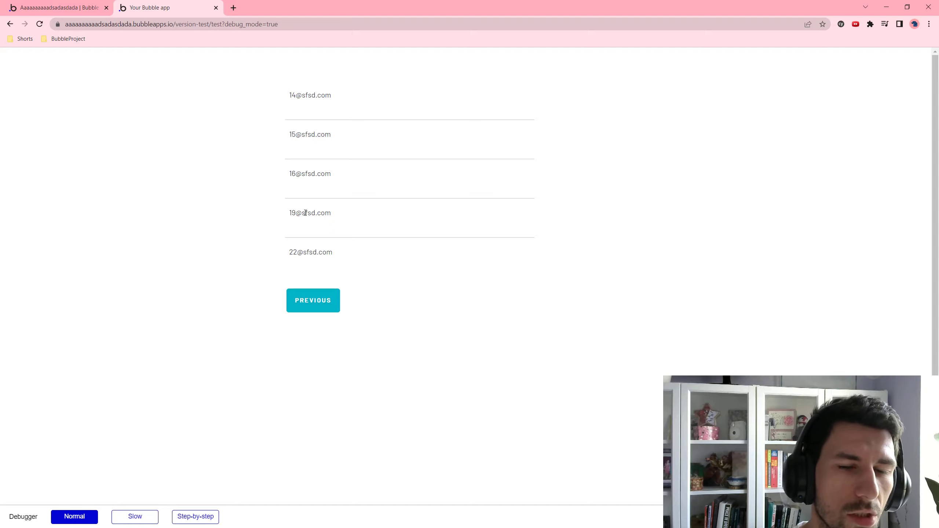
Step: Examine the first email on the last page, and page back with PREVIOUS to the start of the list
{"action": "double_click", "coordinate": [291, 97]}
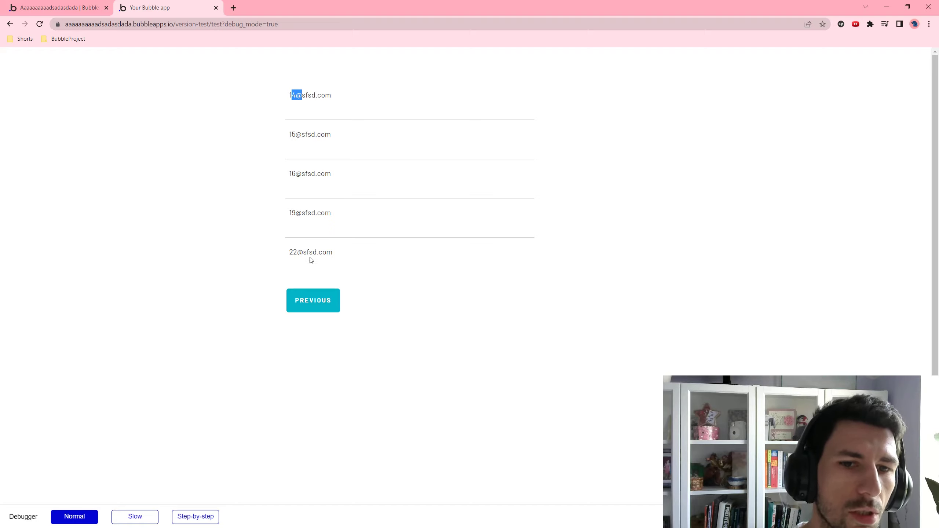
{"action": "left_click", "coordinate": [308, 303]}
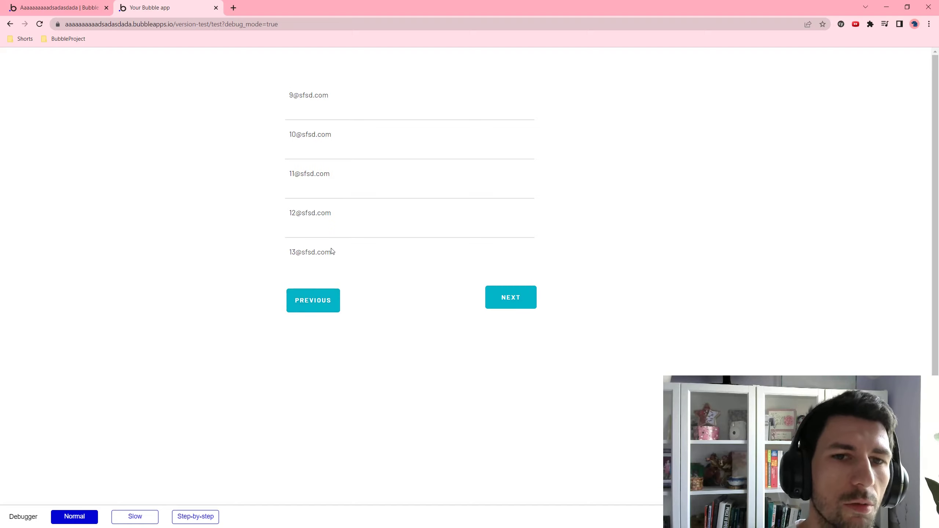
{"action": "left_click", "coordinate": [47, 4]}
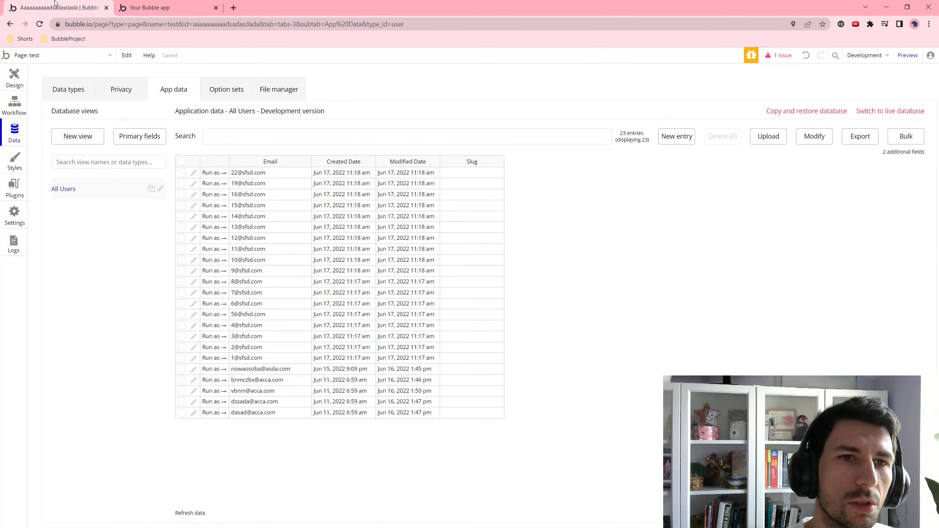
{"action": "left_click", "coordinate": [133, 8]}
{"action": "left_click", "coordinate": [303, 307]}
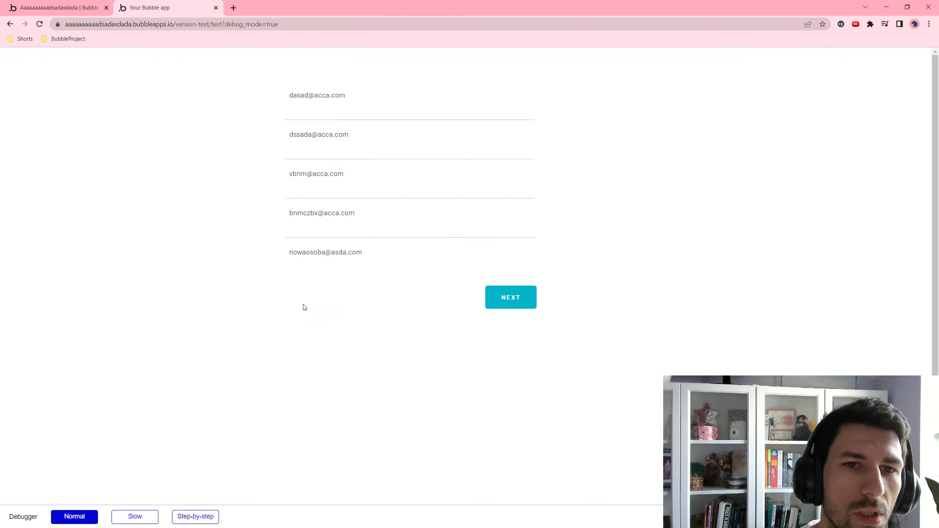
Step: Page forward to the end of the list and search the last page for the final email of the page before it
{"action": "left_click", "coordinate": [520, 305]}
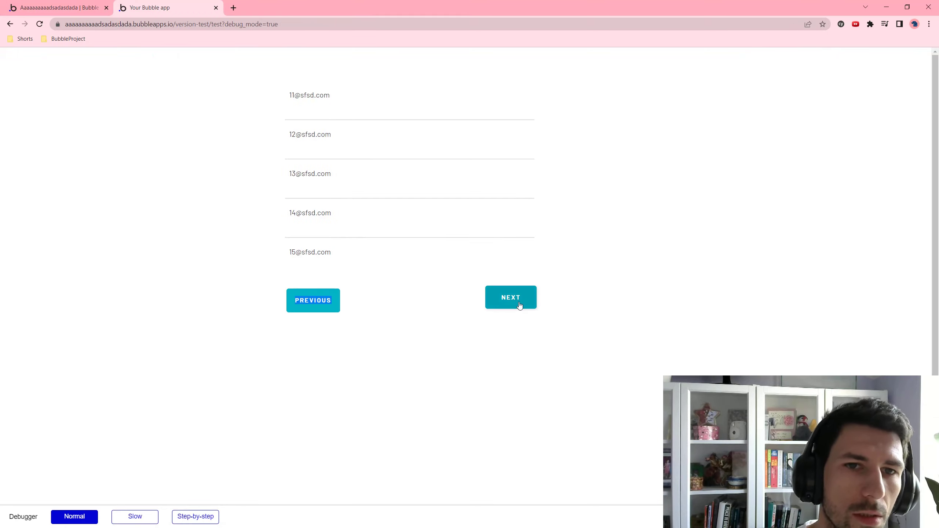
{"action": "double_click", "coordinate": [309, 213]}
{"action": "double_click", "coordinate": [309, 252]}
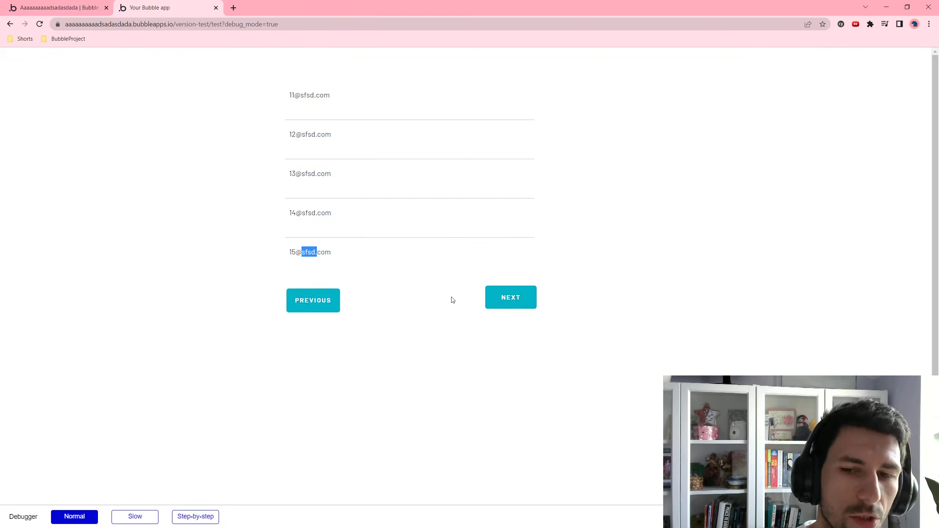
{"action": "key", "text": "ctrl+a"}
{"action": "left_click", "coordinate": [305, 251]}
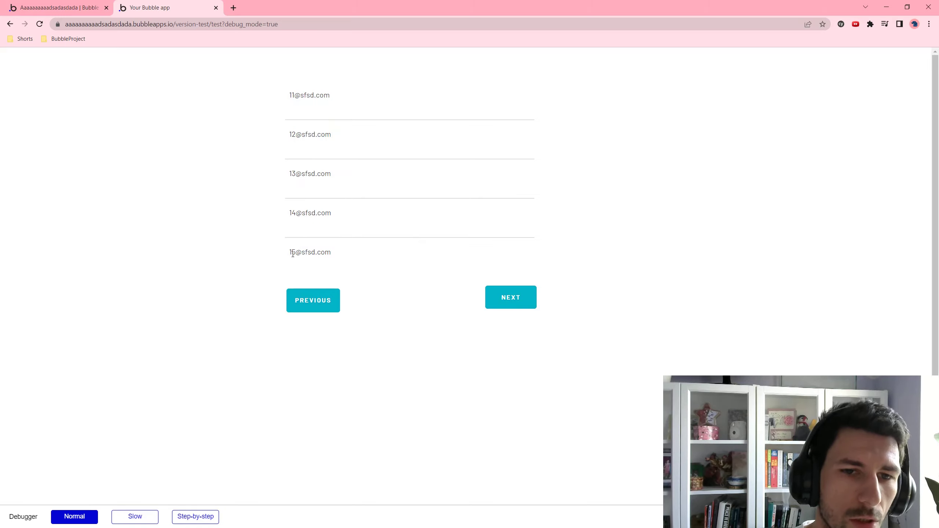
{"action": "left_click_drag", "start_coordinate": [292, 253], "coordinate": [332, 260]}
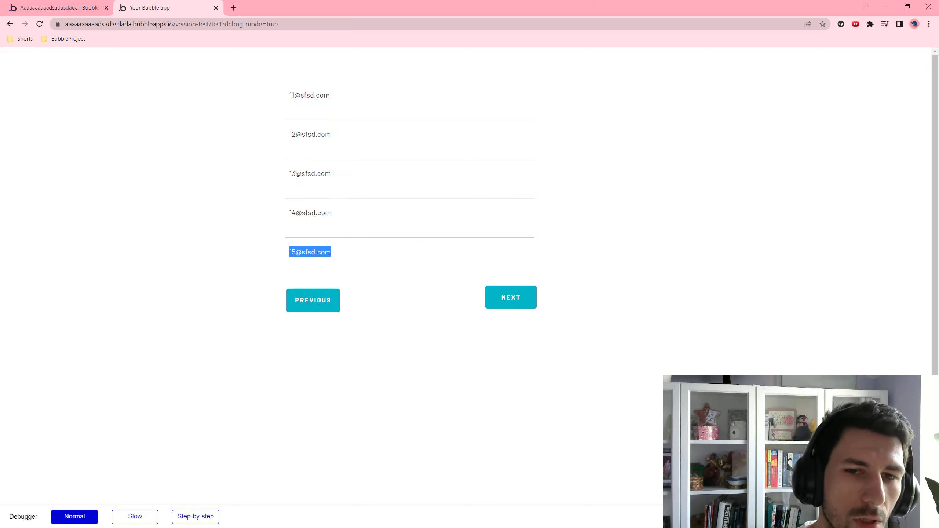
{"action": "key", "text": "ctrl+f"}
{"action": "left_click", "coordinate": [491, 301]}
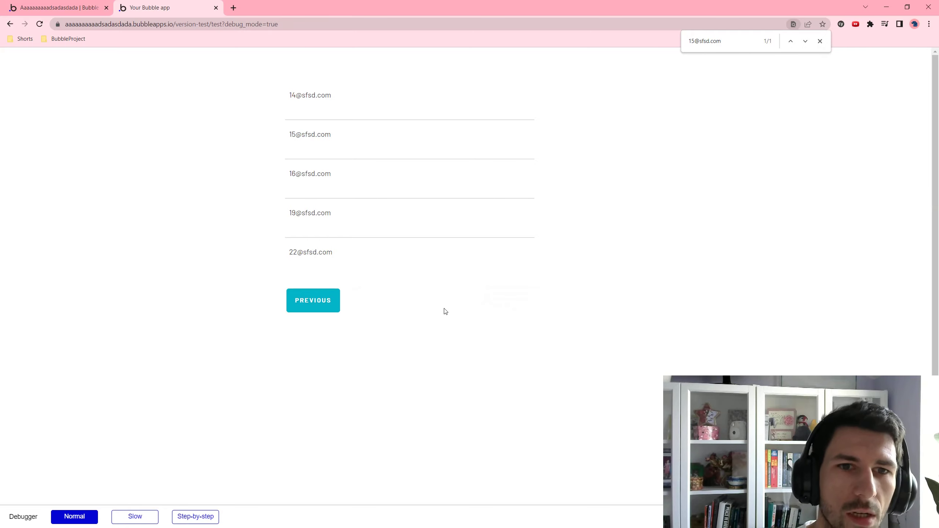
{"action": "key", "text": "ctrl+f"}
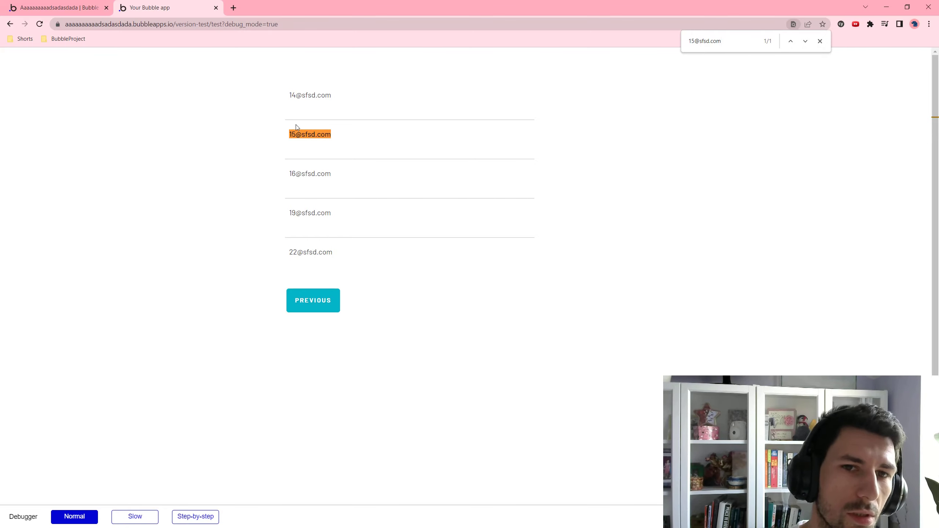
Step: In the page editor, enable showing a partial list on the last page if needed for RepeatingGroup User
{"action": "left_click", "coordinate": [49, 5]}
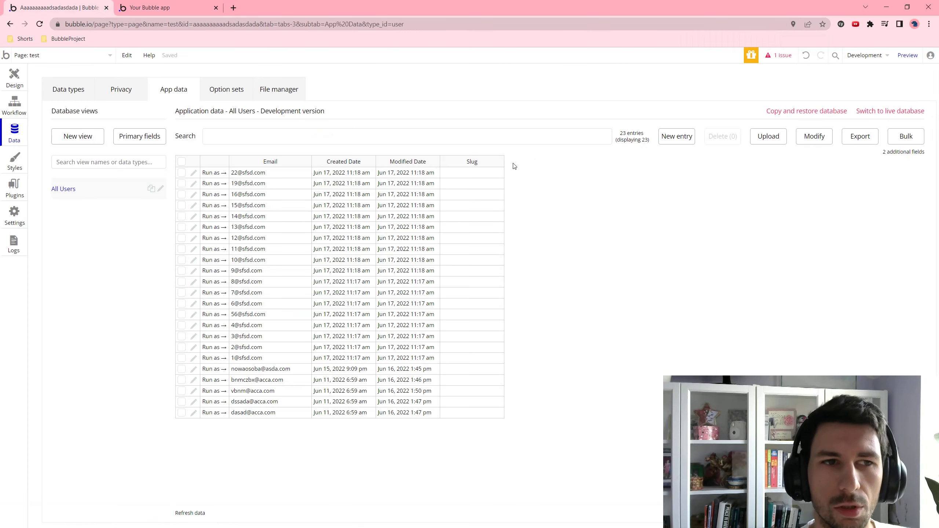
{"action": "left_click", "coordinate": [20, 74]}
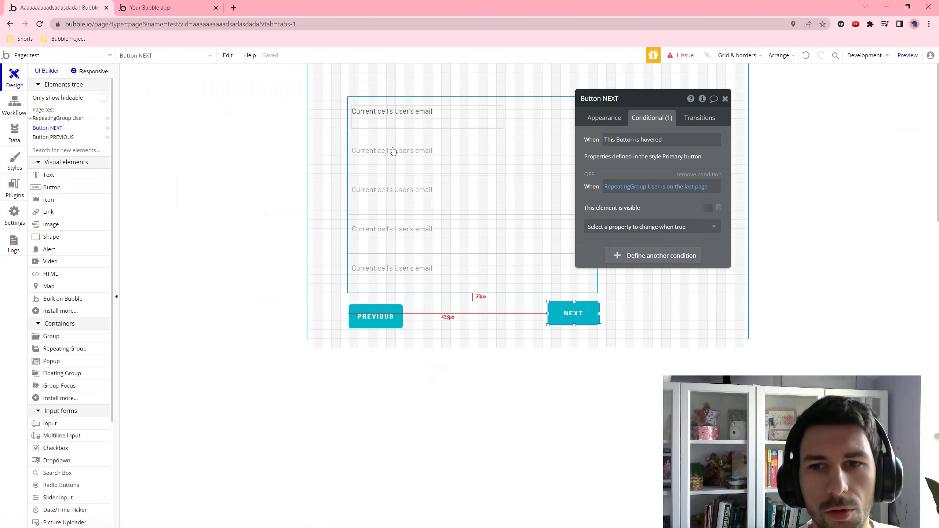
{"action": "left_click", "coordinate": [490, 191]}
{"action": "left_click", "coordinate": [606, 118]}
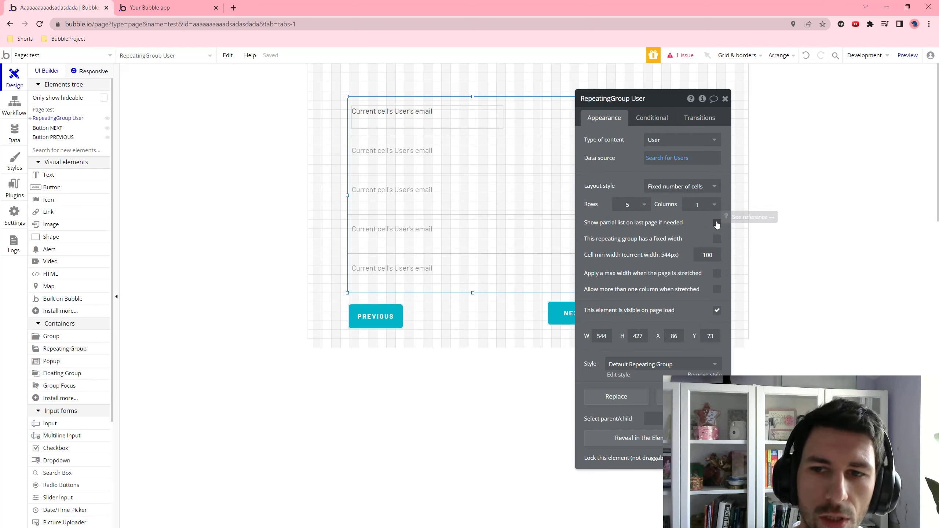
{"action": "left_click", "coordinate": [717, 223]}
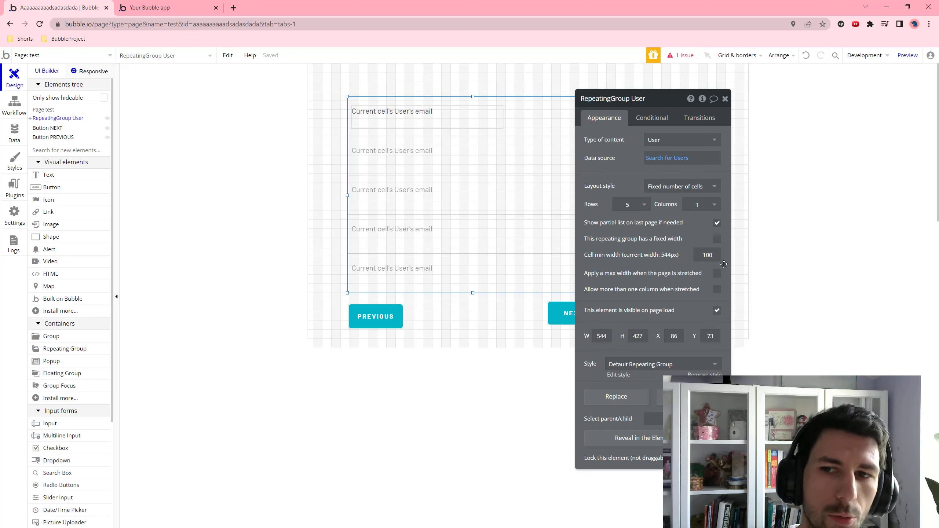
Step: Preview the test page again, page forward to the last page and search it for the previously repeated email
{"action": "left_click", "coordinate": [900, 66]}
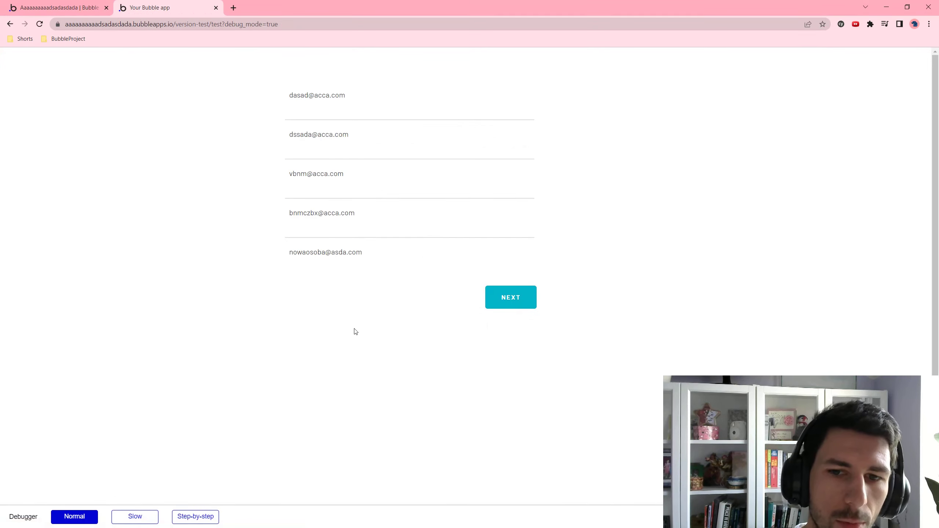
{"action": "left_click", "coordinate": [495, 307]}
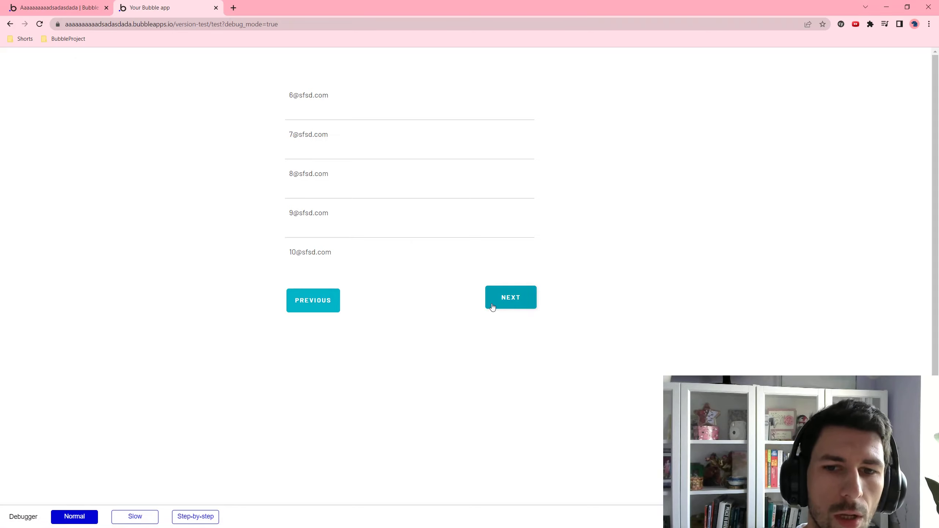
{"action": "left_click", "coordinate": [504, 298]}
{"action": "left_click", "coordinate": [504, 298]}
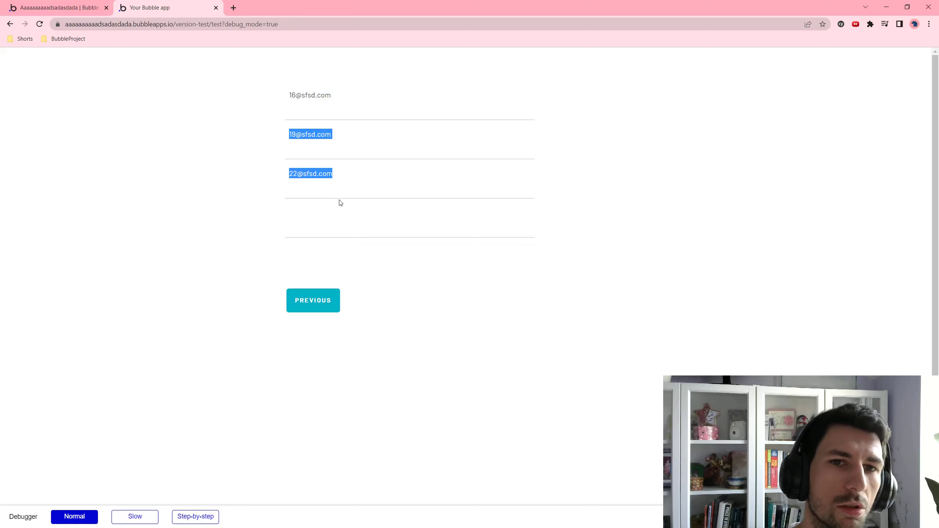
{"action": "key", "text": "ctrl+f"}
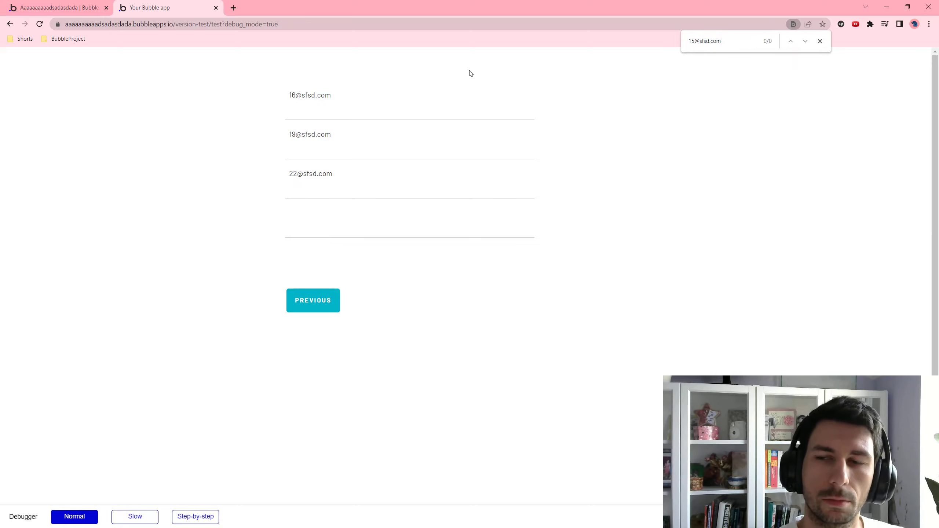
{"action": "left_click_drag", "start_coordinate": [723, 40], "coordinate": [674, 32]}
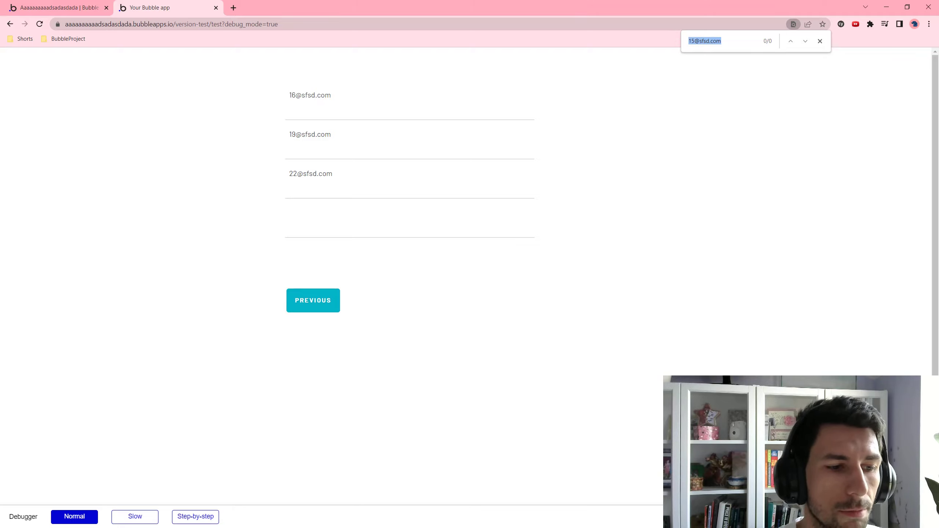
{"action": "key", "text": "Escape"}
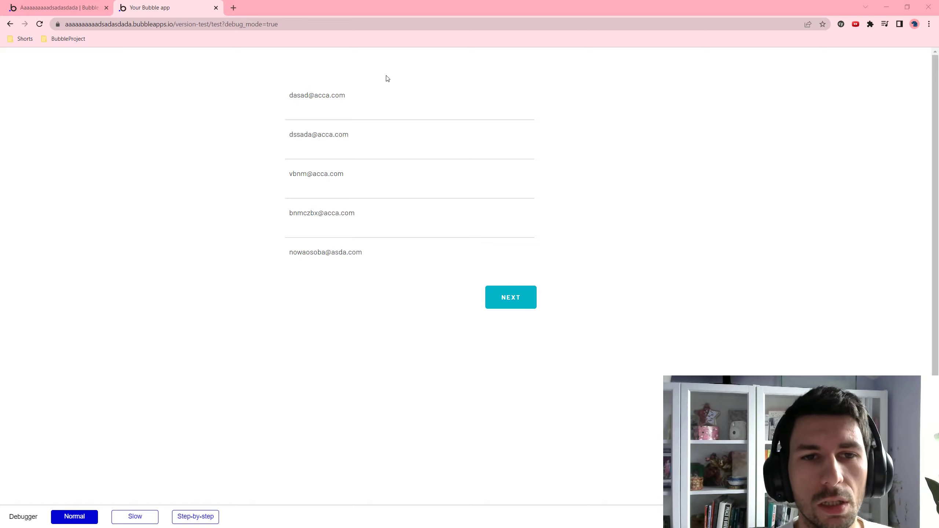
{"action": "left_click_drag", "start_coordinate": [340, 95], "coordinate": [355, 208]}
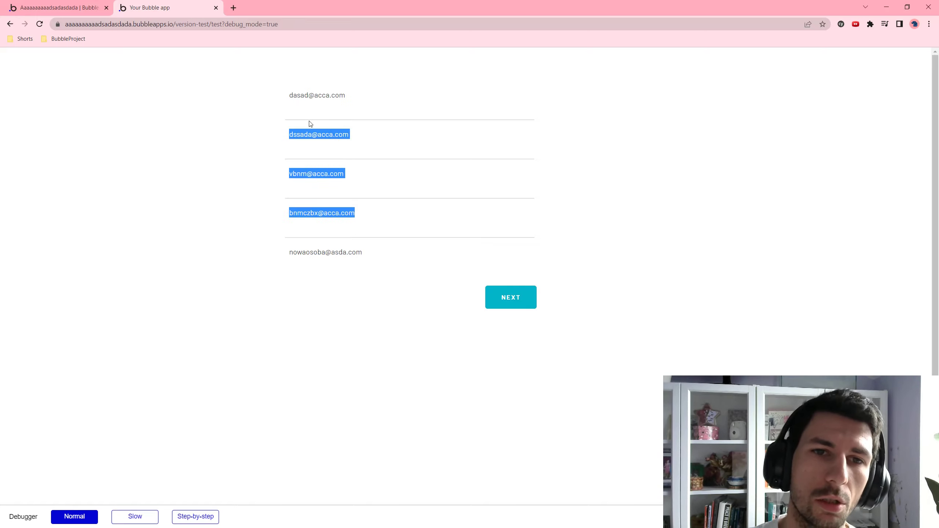
{"action": "left_click_drag", "start_coordinate": [315, 95], "coordinate": [340, 186]}
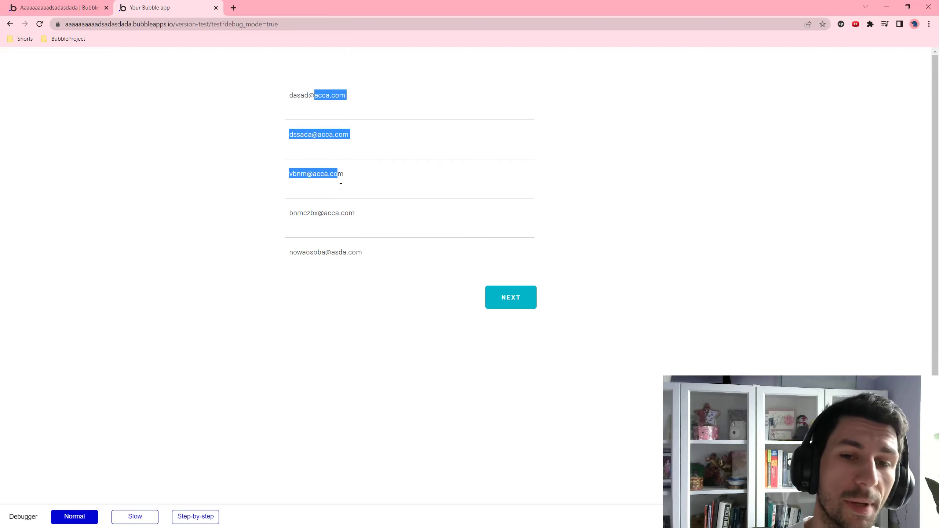
{"action": "left_click_drag", "start_coordinate": [368, 222], "coordinate": [332, 215]}
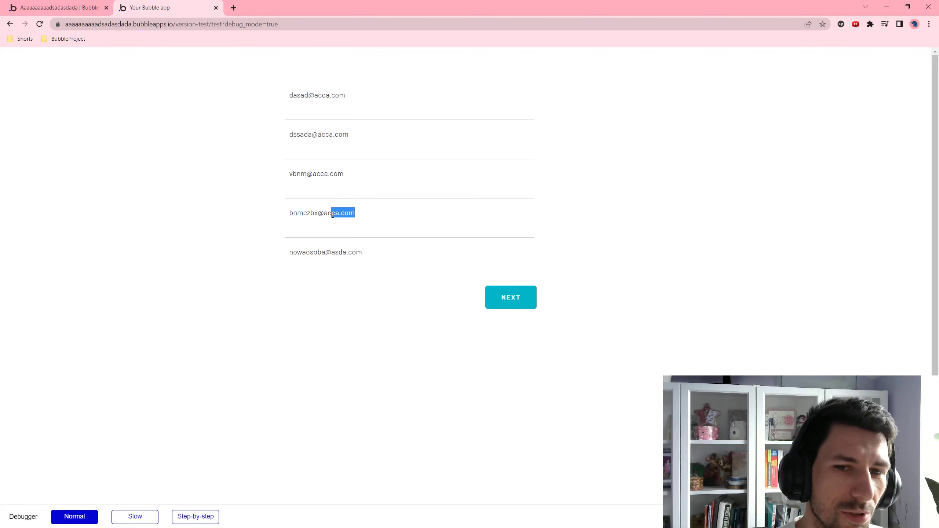
Step: In the page editor, draw a button about 66 by 56 px beside PREVIOUS and label it First Page
{"action": "left_click", "coordinate": [88, 3]}
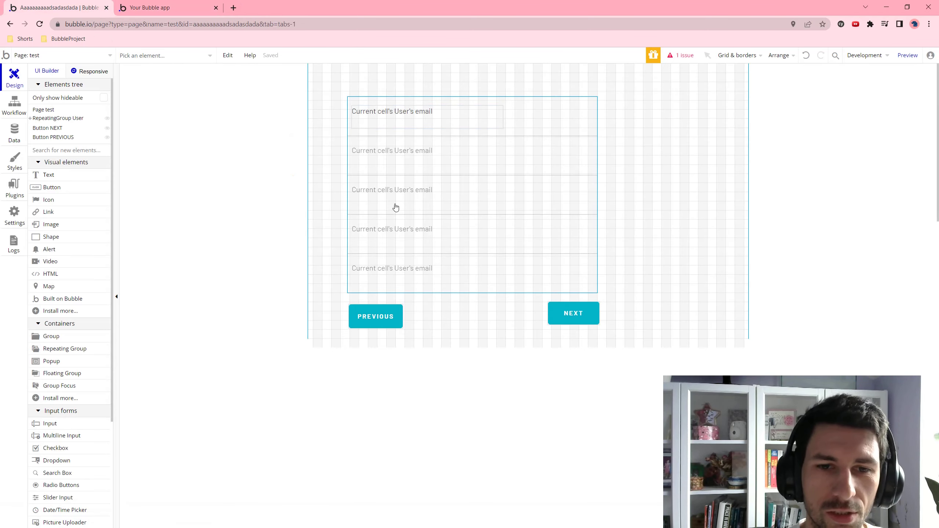
{"action": "left_click", "coordinate": [63, 188]}
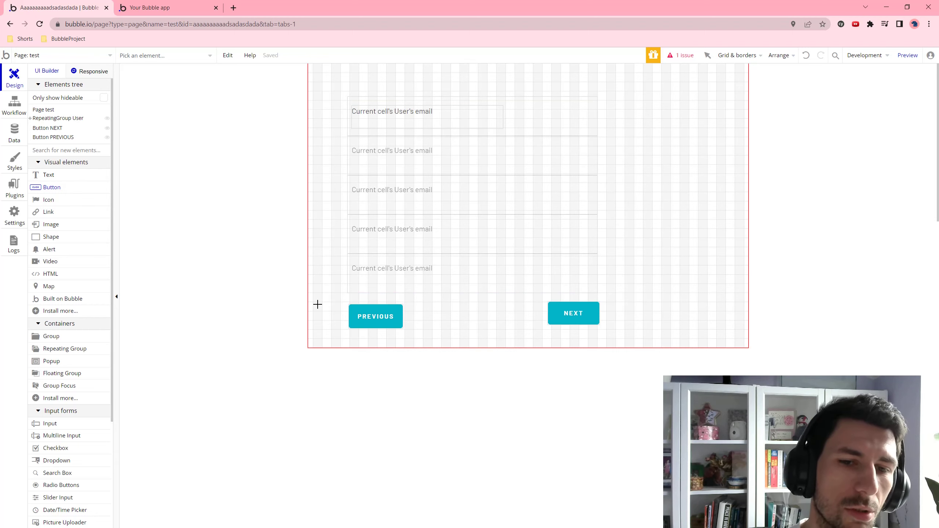
{"action": "left_click_drag", "start_coordinate": [316, 301], "coordinate": [343, 327]}
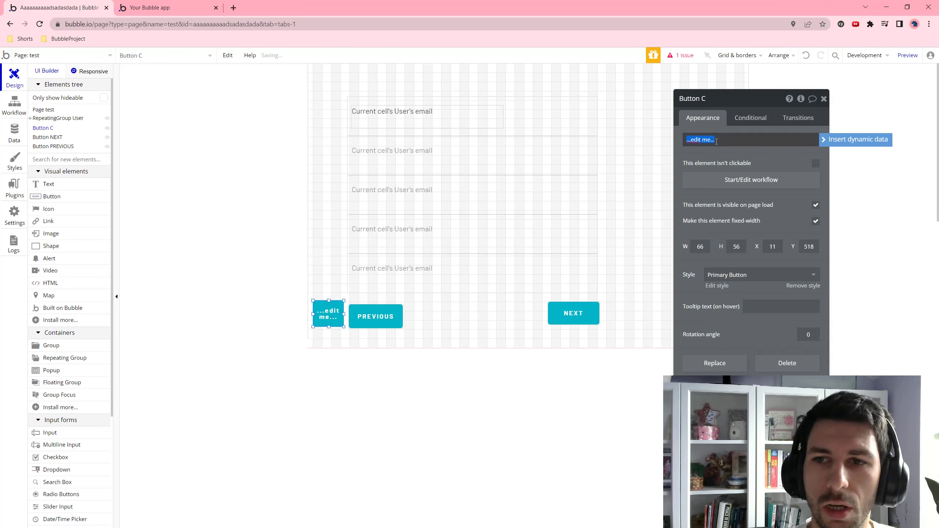
{"action": "type", "text": "First"}
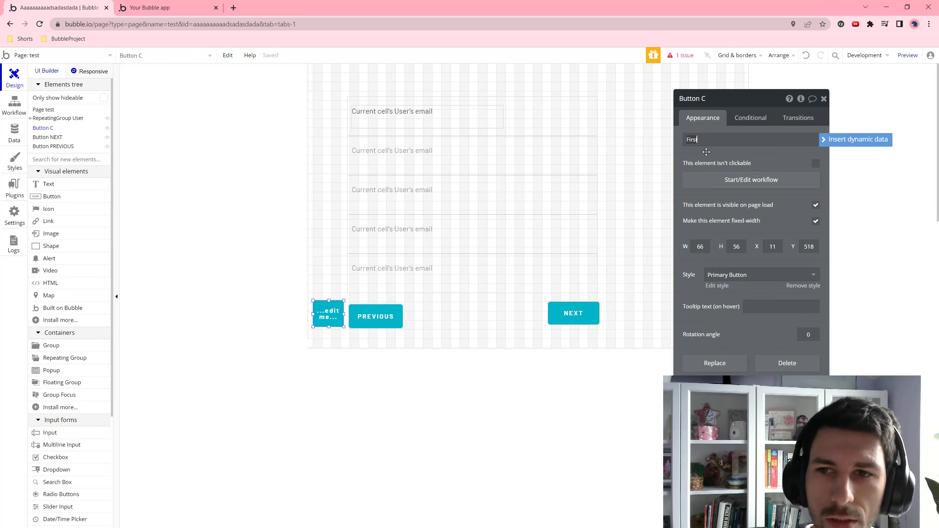
{"action": "type", "text": " Page"}
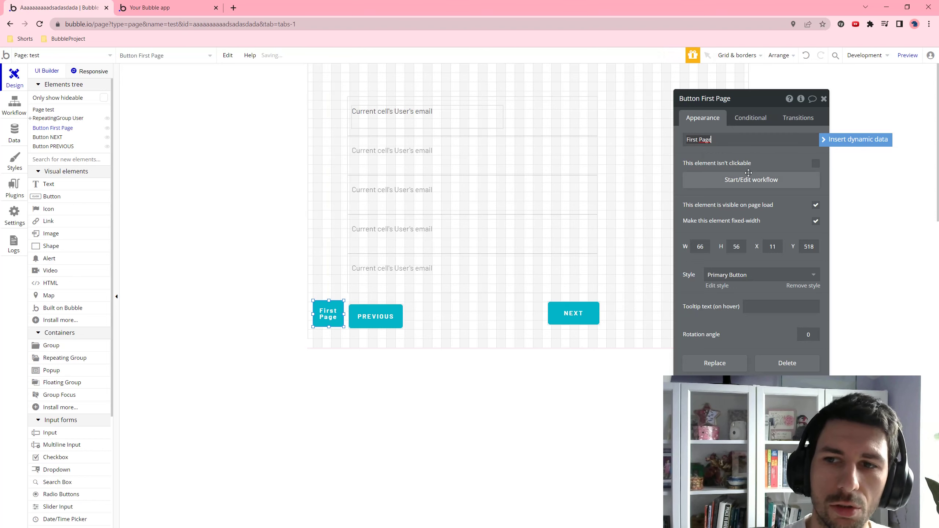
Step: Create a click workflow for the First Page button that sends RepeatingGroup User to page 1
{"action": "left_click", "coordinate": [751, 180]}
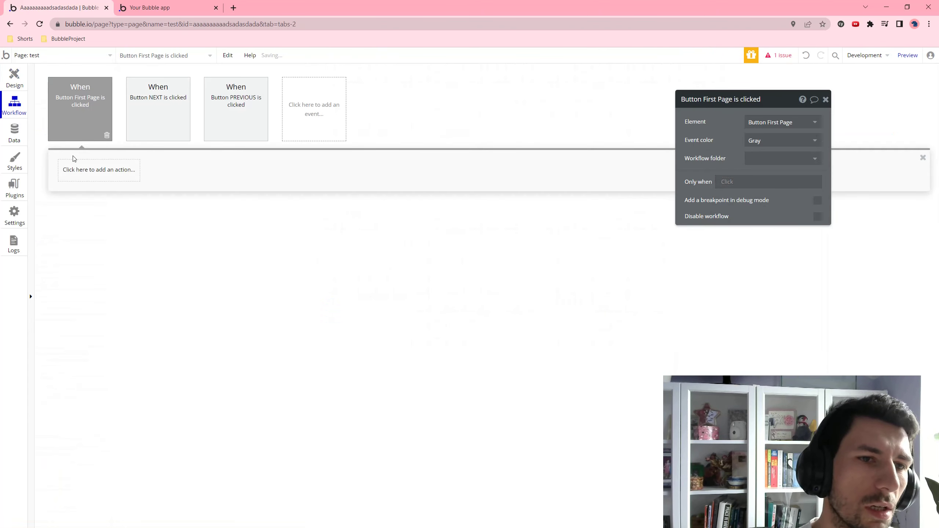
{"action": "left_click", "coordinate": [82, 170]}
{"action": "mouse_move", "coordinate": [113, 296]}
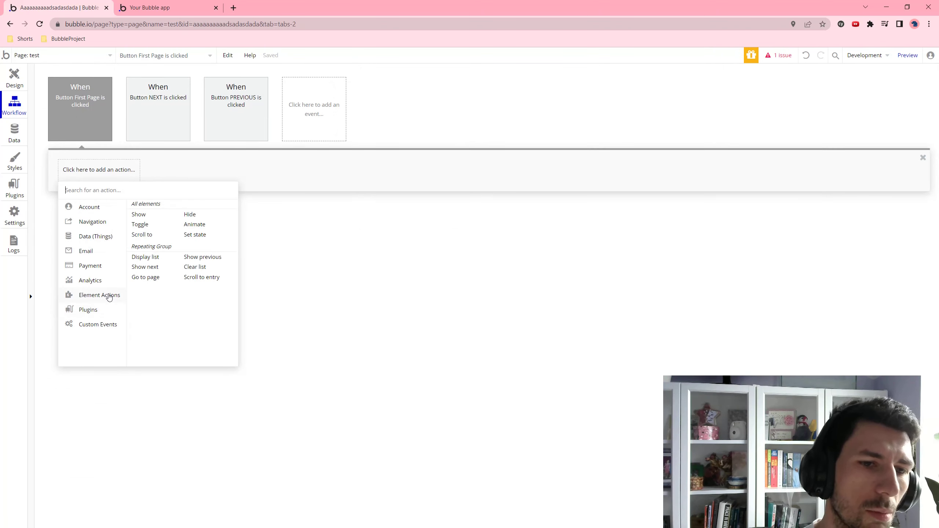
{"action": "left_click", "coordinate": [146, 278]}
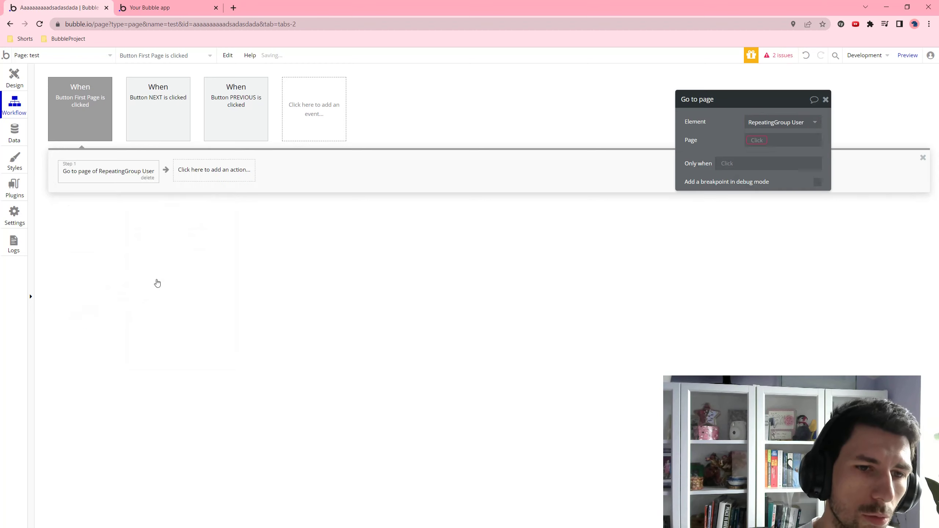
{"action": "left_click", "coordinate": [760, 139]}
{"action": "type", "text": "1"}
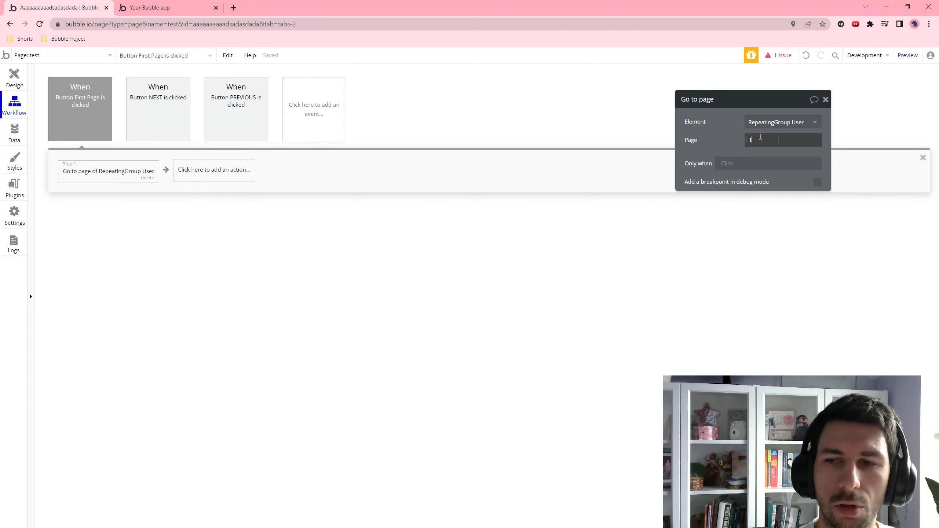
Step: Preview the test page, page forward with NEXT, and return with First Page to check the first email
{"action": "left_click", "coordinate": [908, 55]}
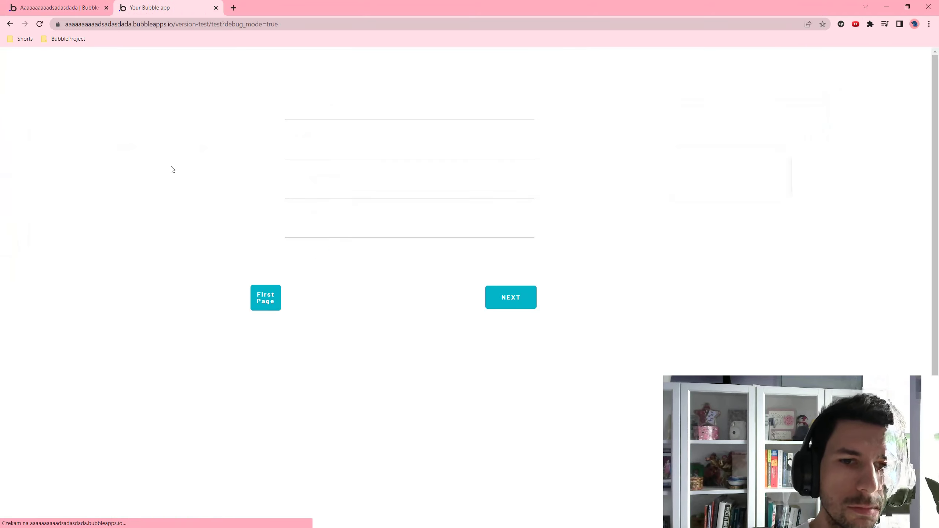
{"action": "left_click", "coordinate": [512, 292]}
{"action": "left_click", "coordinate": [511, 296]}
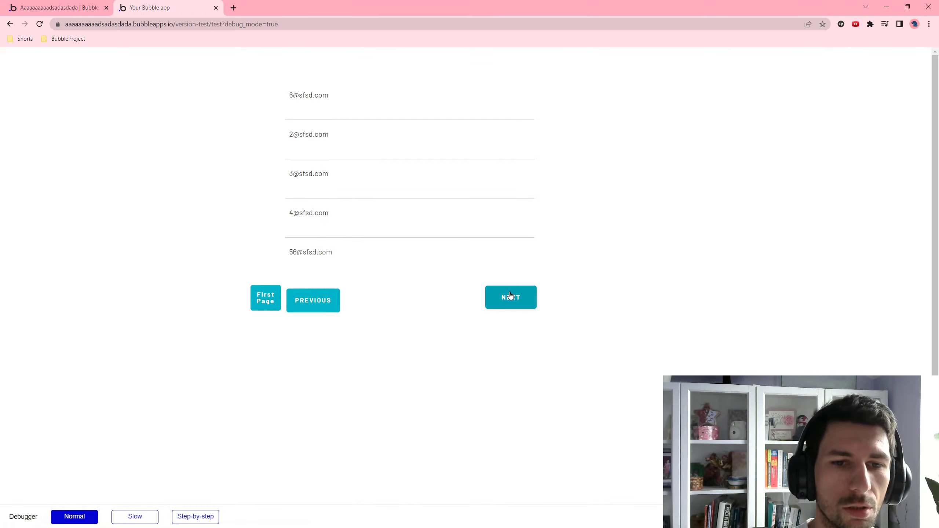
{"action": "left_click", "coordinate": [270, 298]}
{"action": "mouse_move", "coordinate": [339, 95]}
{"action": "left_mouse_down"}
{"action": "mouse_move", "coordinate": [350, 100]}
{"action": "mouse_move", "coordinate": [328, 96]}
{"action": "left_mouse_up"}
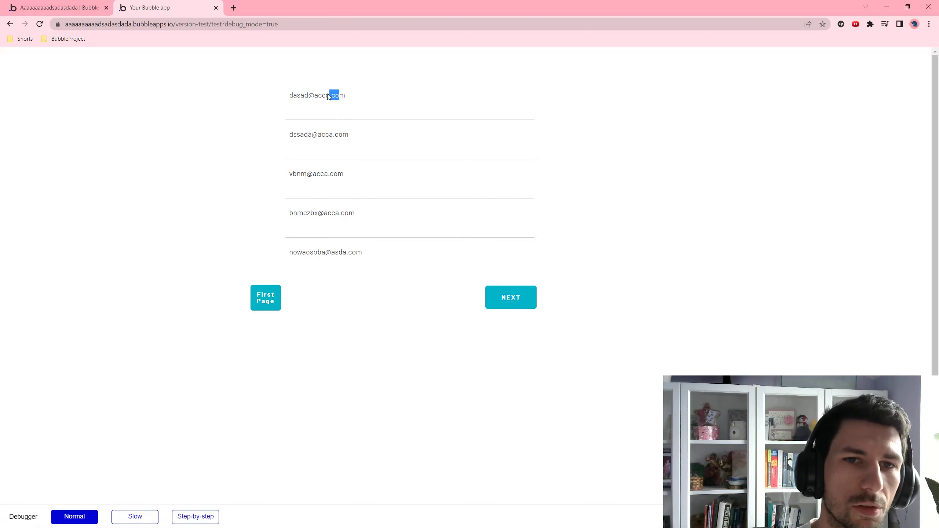
{"action": "left_click", "coordinate": [328, 96]}
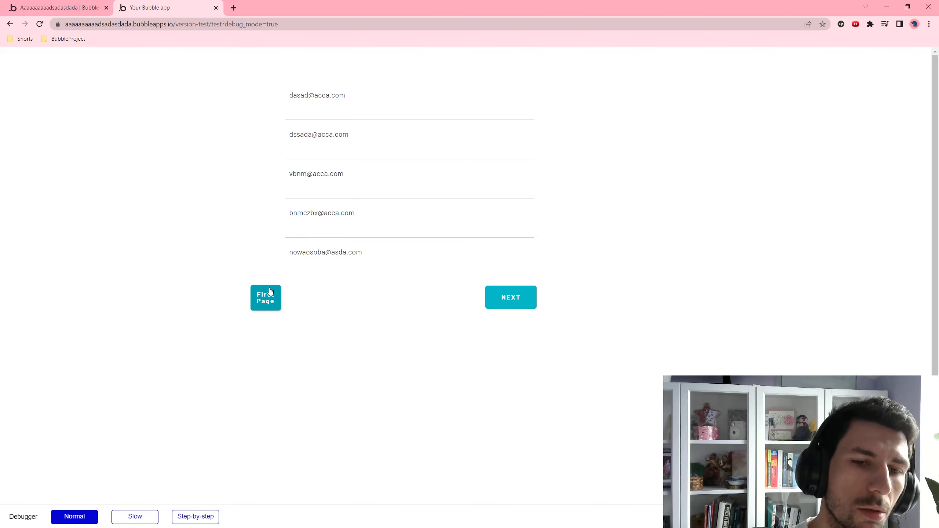
Step: In the page editor, copy the PREVIOUS button's first-page visibility condition and paste it onto the First Page button
{"action": "left_click", "coordinate": [73, 3]}
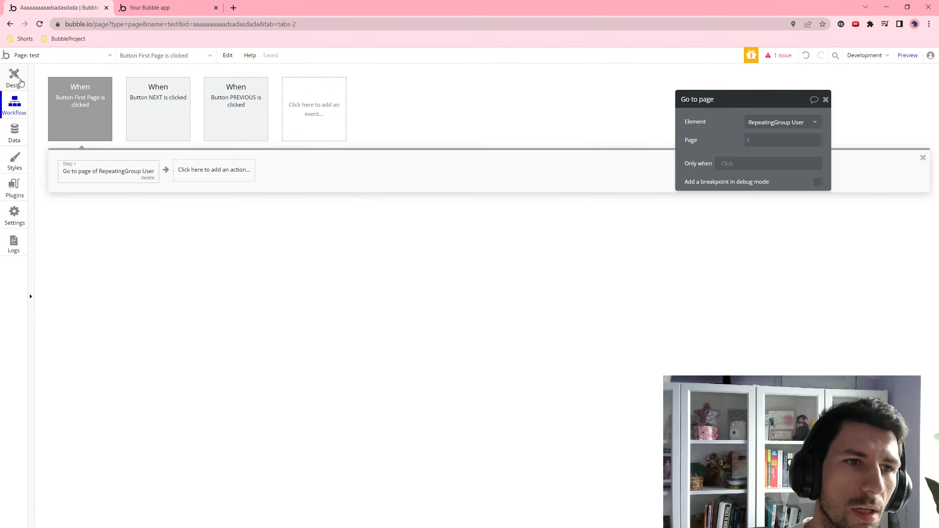
{"action": "left_click", "coordinate": [14, 78]}
{"action": "left_click", "coordinate": [388, 315]}
{"action": "left_click", "coordinate": [740, 119]}
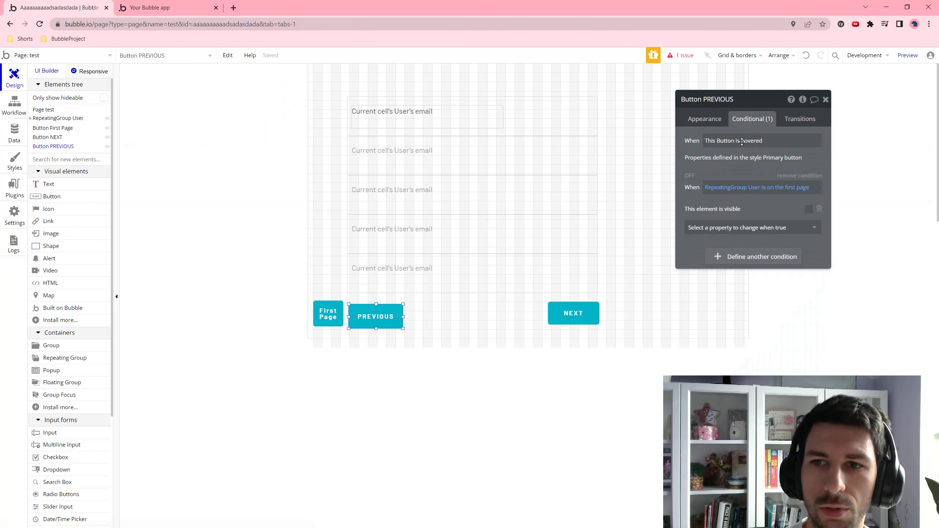
{"action": "right_click", "coordinate": [741, 178]}
{"action": "left_click", "coordinate": [791, 153]}
{"action": "left_click", "coordinate": [328, 313]}
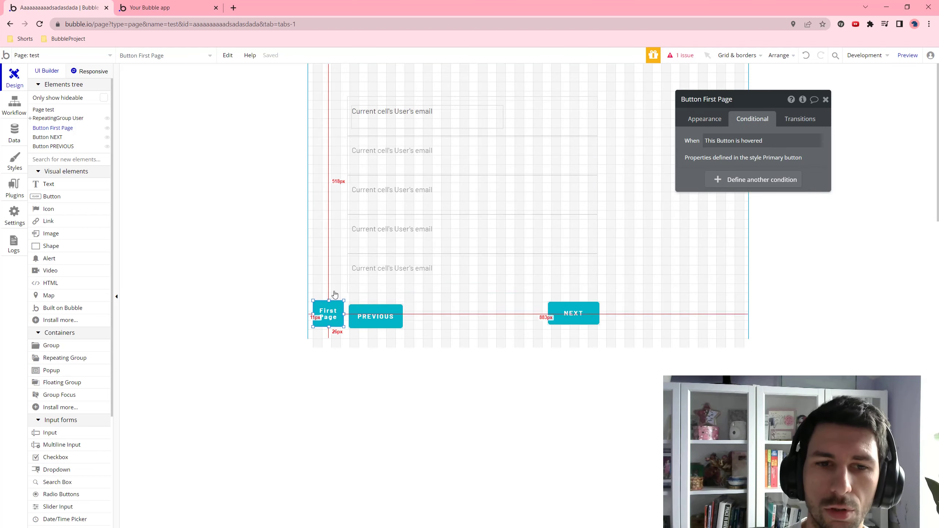
{"action": "right_click", "coordinate": [823, 162]}
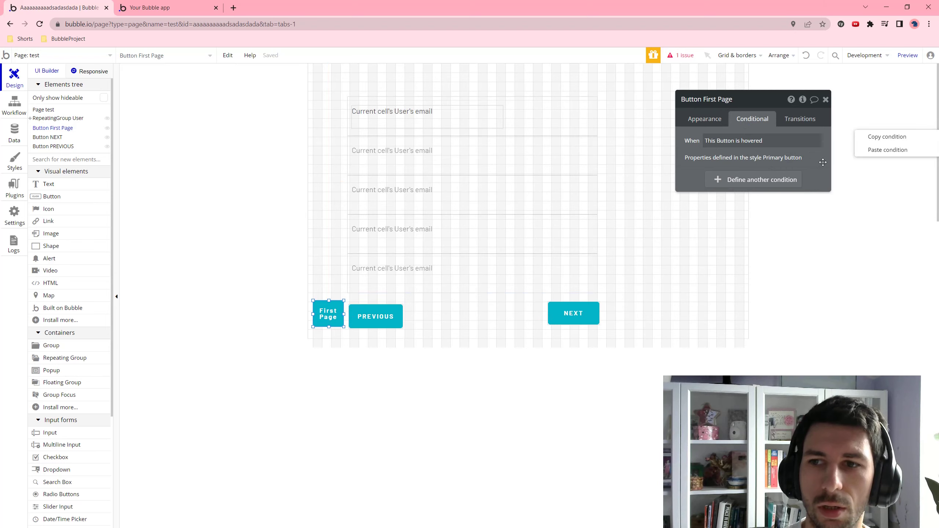
{"action": "left_click", "coordinate": [877, 150]}
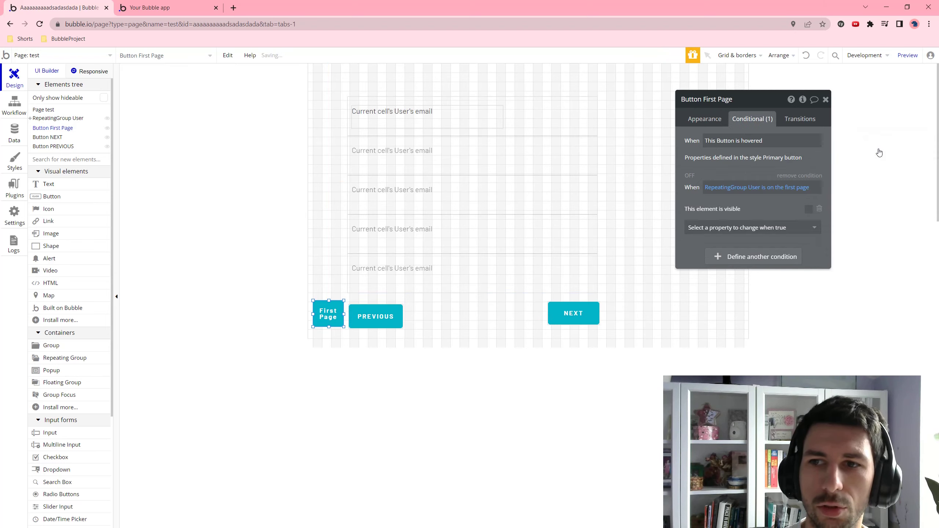
Step: Preview and reload the test page, then test First Page's visibility and action after paging forward with NEXT
{"action": "left_click", "coordinate": [907, 55]}
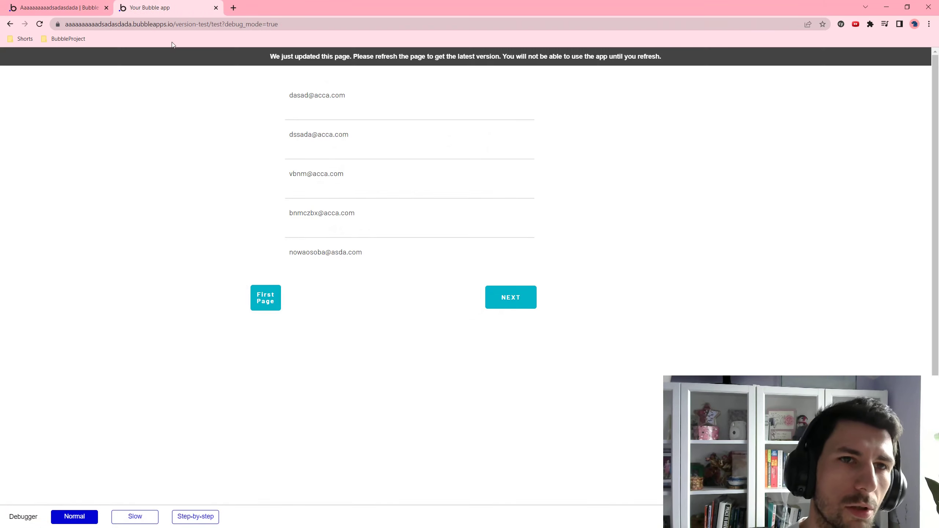
{"action": "left_click", "coordinate": [101, 5]}
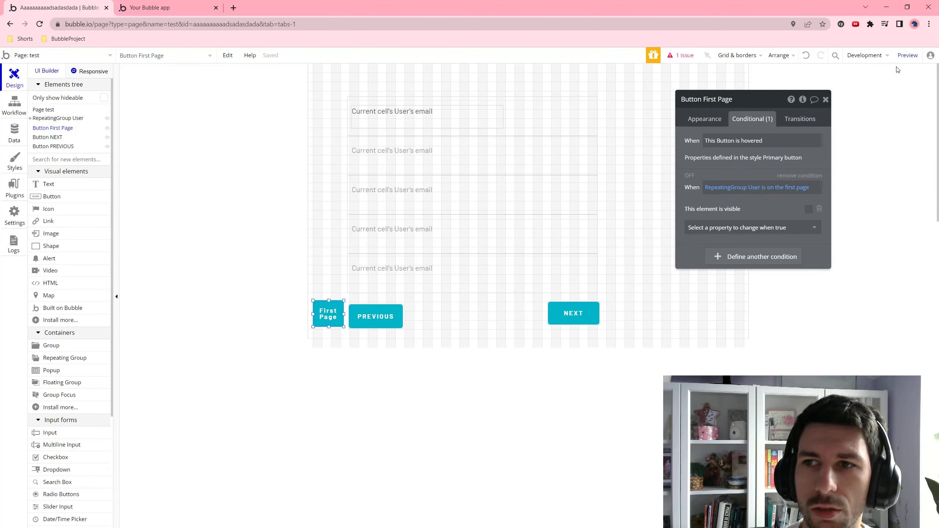
{"action": "left_click", "coordinate": [906, 55]}
{"action": "key", "text": "F5"}
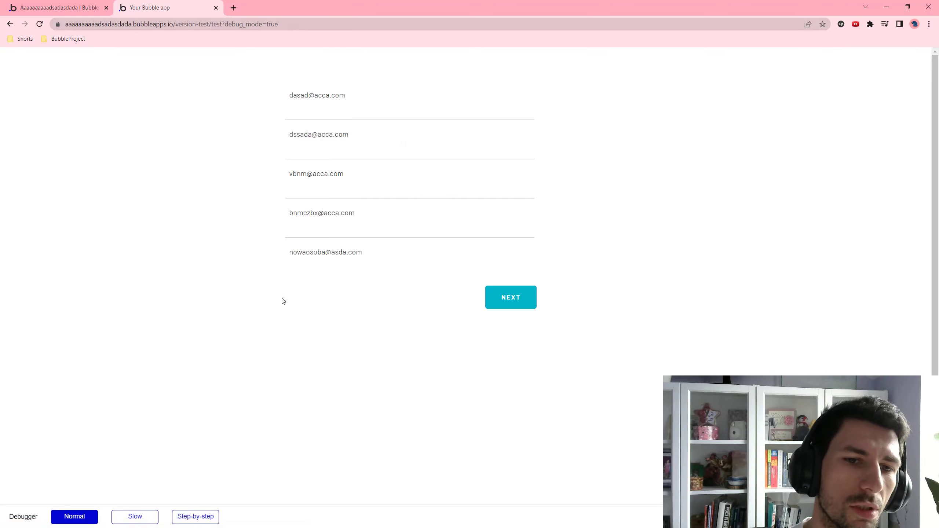
{"action": "left_click", "coordinate": [493, 296]}
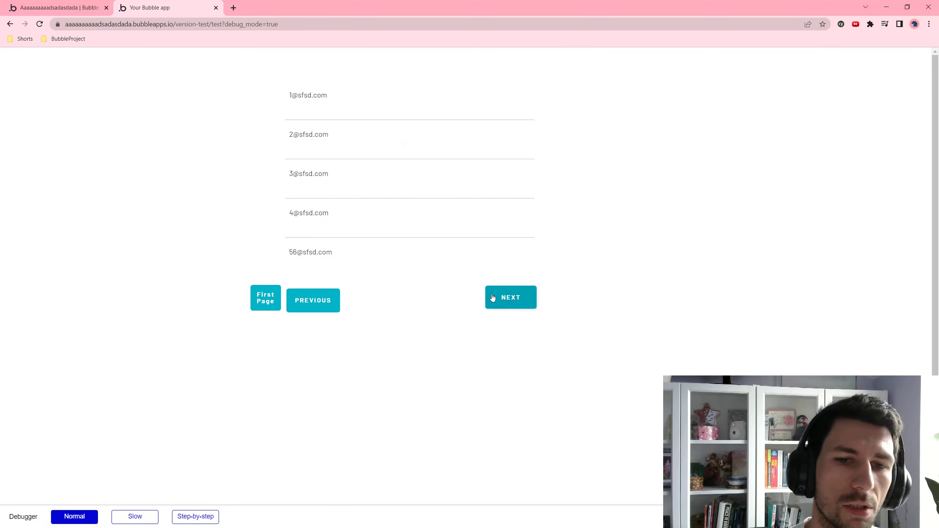
{"action": "left_click", "coordinate": [266, 293]}
Step: In the page editor, duplicate the NEXT button and place the copy directly beside the original
{"action": "left_click", "coordinate": [59, 7]}
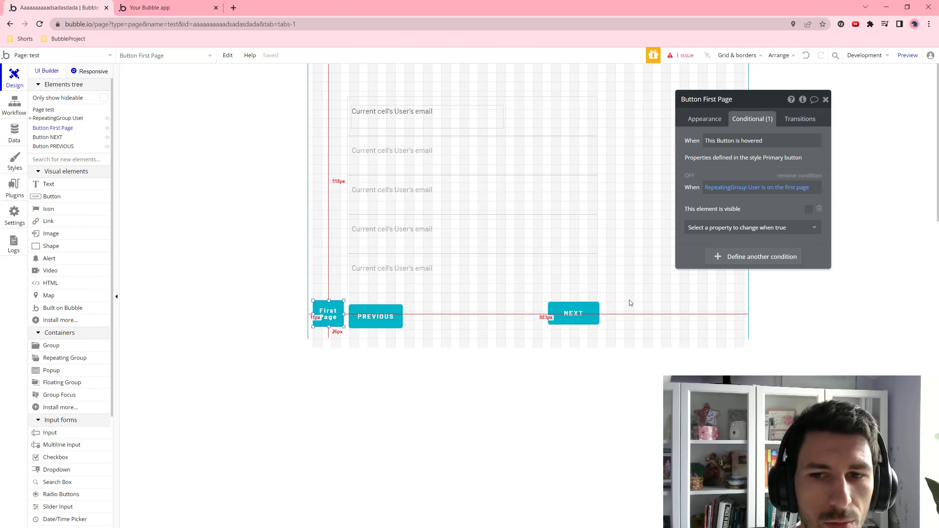
{"action": "left_click", "coordinate": [593, 316]}
{"action": "key", "text": "ctrl+c"}
{"action": "key", "text": "ctrl+v"}
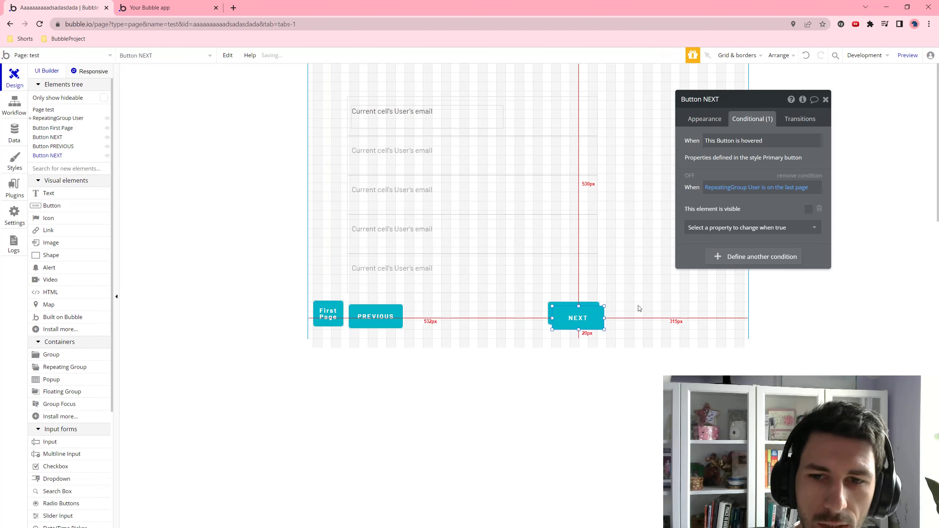
{"action": "left_click", "coordinate": [635, 311]}
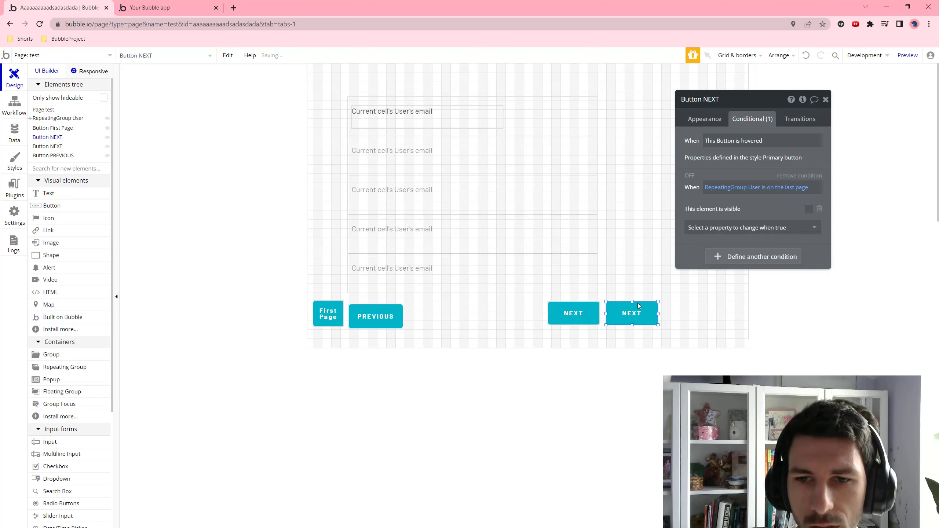
Step: Label the duplicated button Last Page and start its click workflow
{"action": "left_click", "coordinate": [712, 121]}
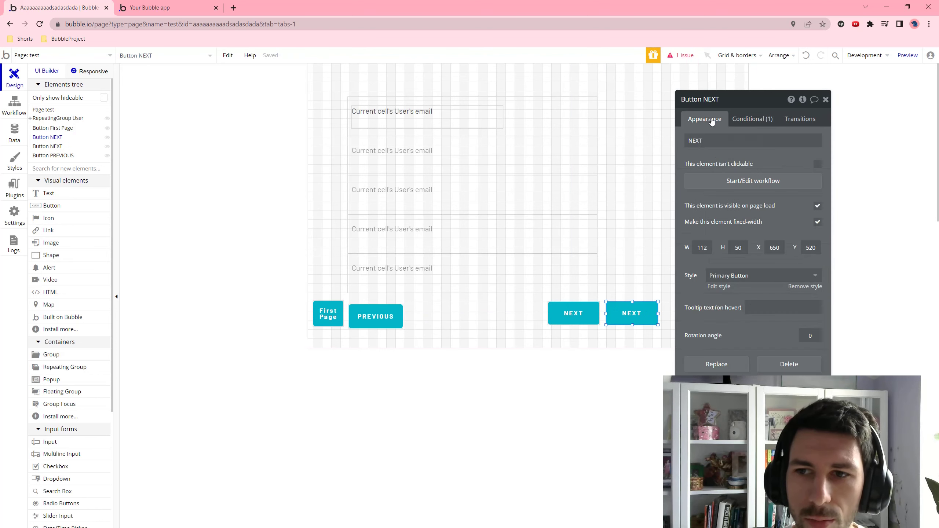
{"action": "double_click", "coordinate": [695, 140]}
{"action": "type", "text": "Last Page"}
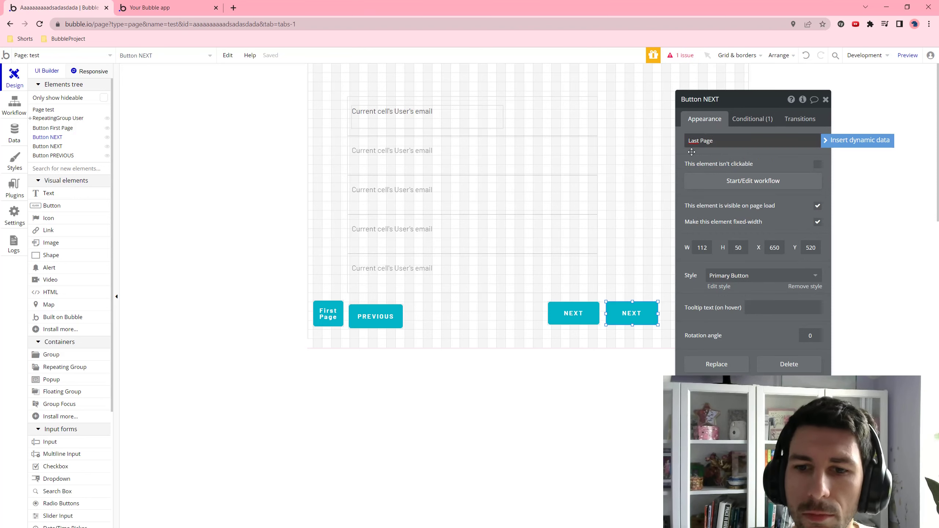
{"action": "left_click", "coordinate": [643, 303]}
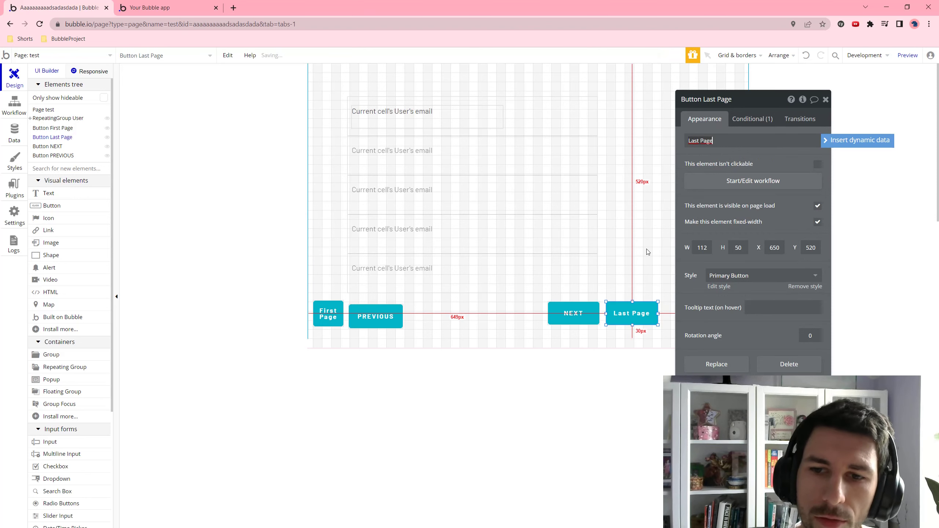
{"action": "left_click", "coordinate": [719, 185]}
{"action": "left_click", "coordinate": [85, 180]}
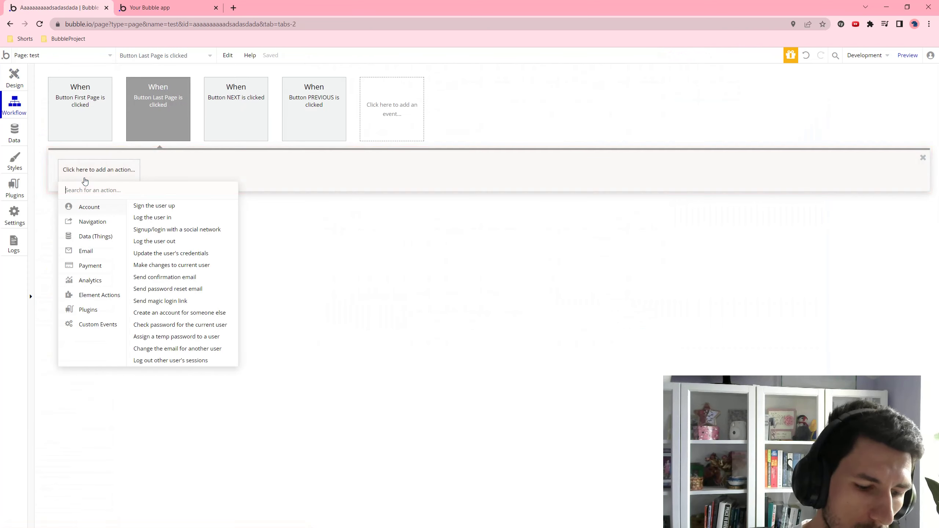
{"action": "type", "text": "go"}
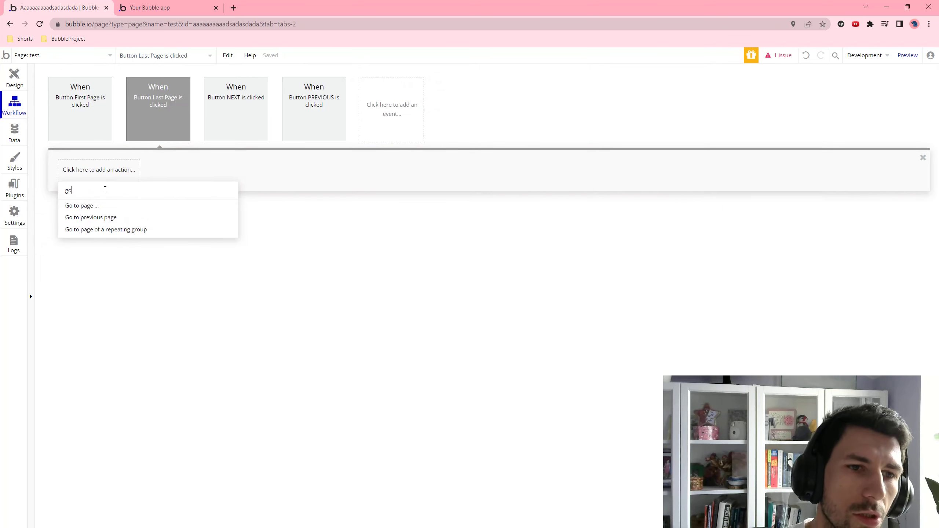
{"action": "left_click", "coordinate": [107, 207]}
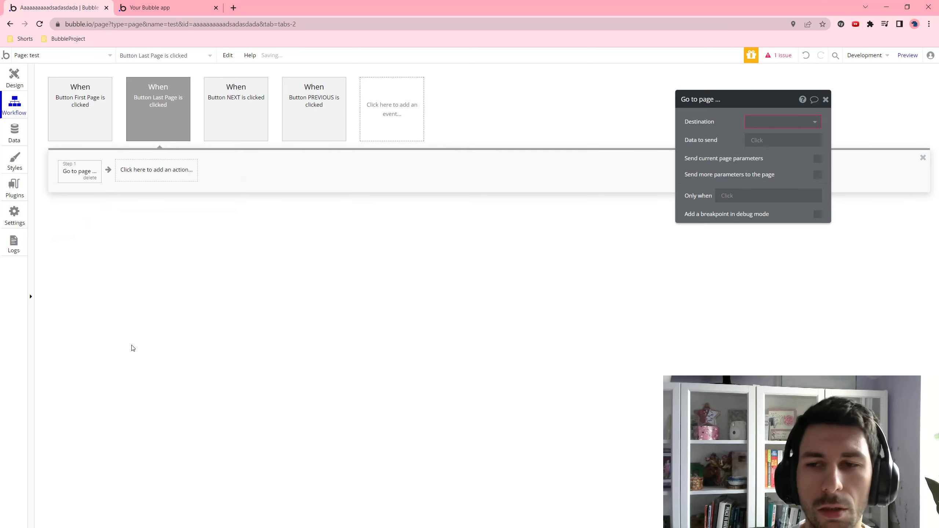
{"action": "left_click", "coordinate": [775, 128]}
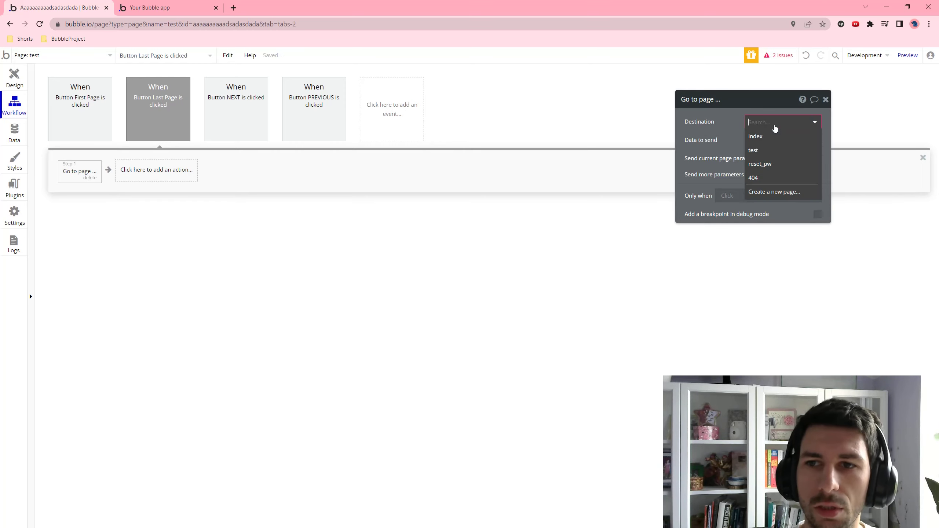
{"action": "left_click", "coordinate": [357, 256]}
{"action": "left_click", "coordinate": [98, 179]}
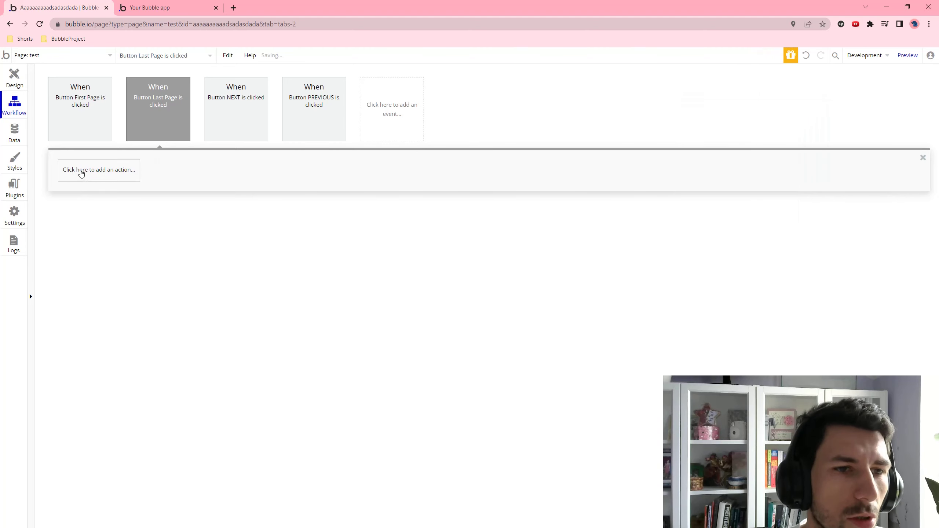
Step: Add a Go to page action for RepeatingGroup User to the Last Page button's click workflow
{"action": "left_click", "coordinate": [81, 173]}
{"action": "mouse_move", "coordinate": [99, 296]}
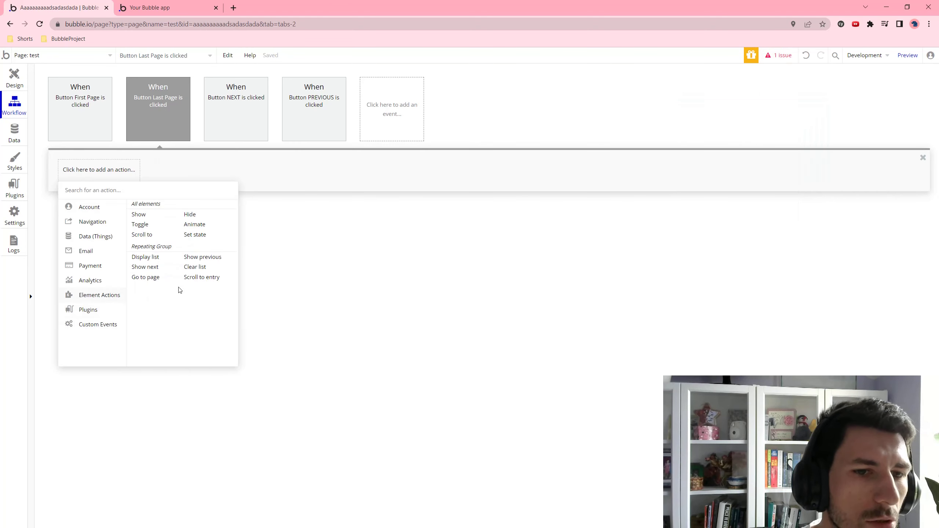
{"action": "left_click", "coordinate": [153, 277]}
Step: Set the action's target page to RepeatingGroup User's List of Users:count / 5
{"action": "left_click", "coordinate": [761, 141]}
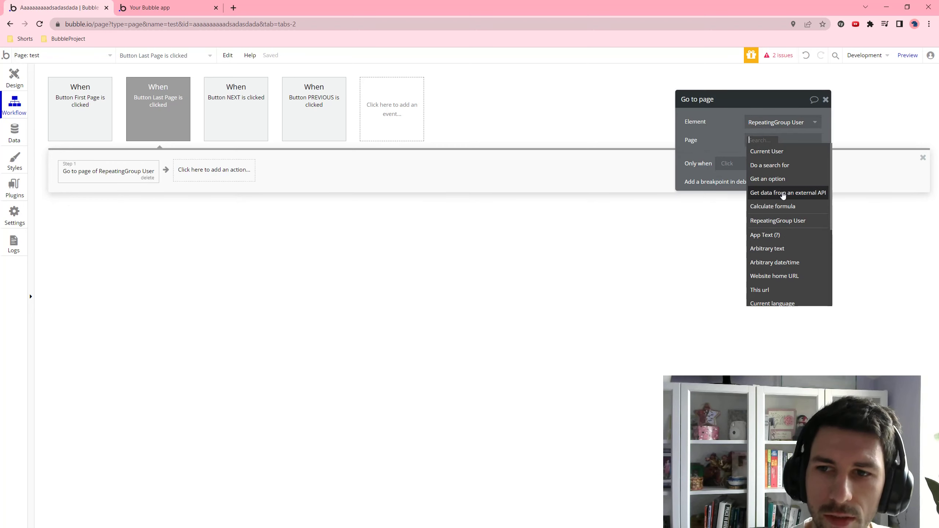
{"action": "left_click", "coordinate": [779, 220]}
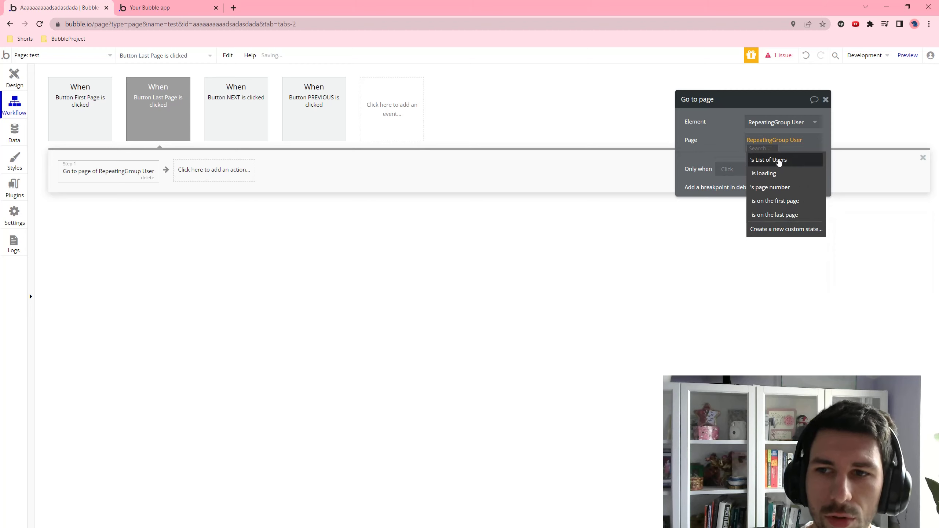
{"action": "left_click", "coordinate": [776, 160]}
{"action": "left_click", "coordinate": [781, 163]}
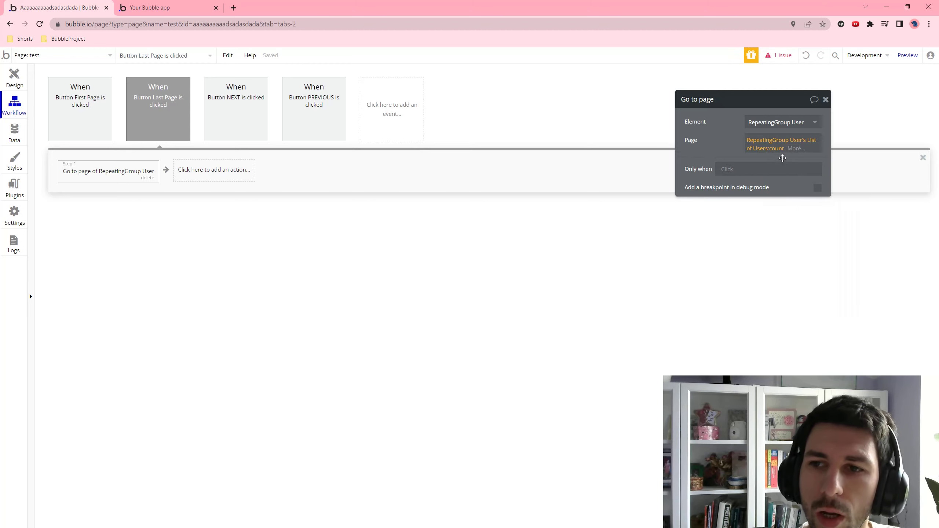
{"action": "left_click", "coordinate": [792, 147]}
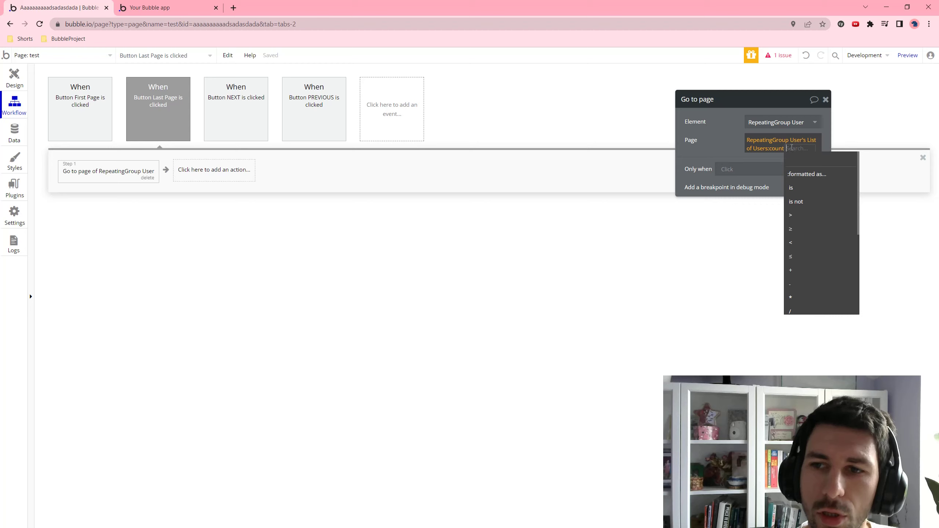
{"action": "scroll", "coordinate": [809, 210], "scroll_direction": "down", "scroll_amount": 3}
{"action": "left_click", "coordinate": [804, 213]}
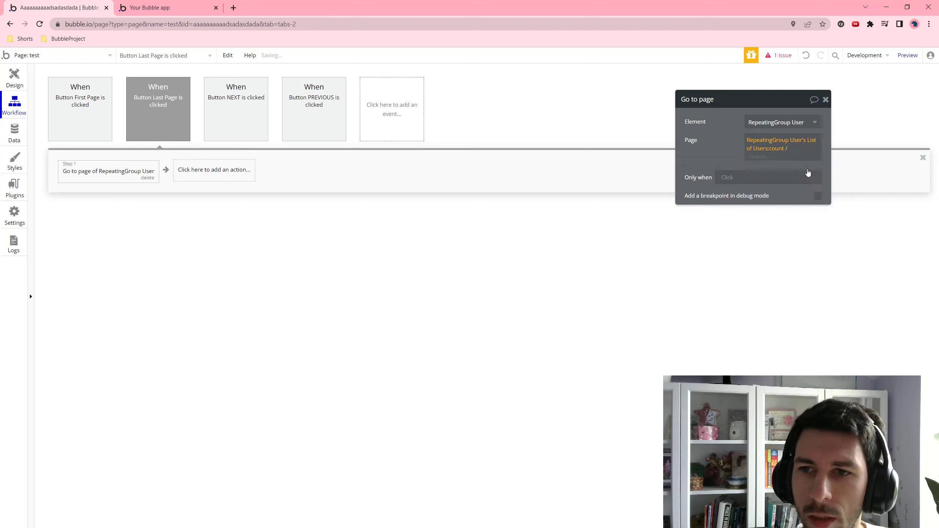
{"action": "type", "text": "5"}
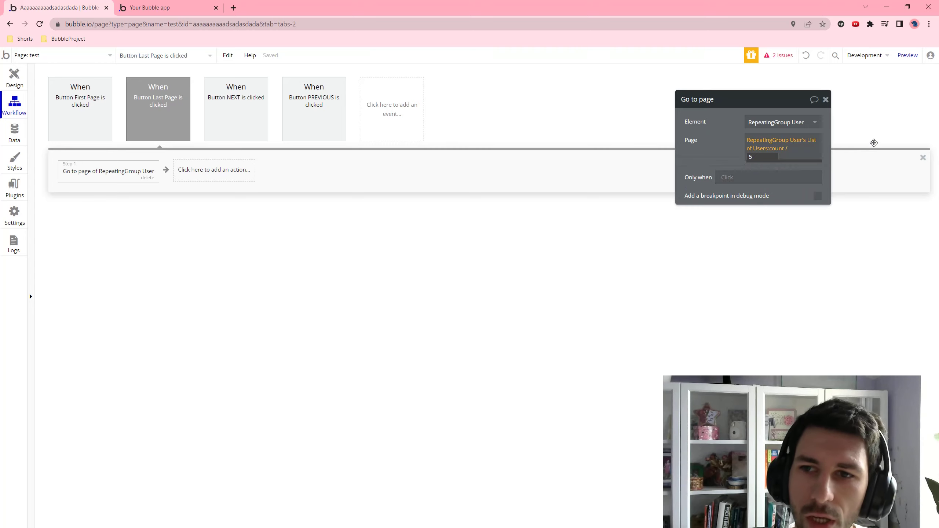
Step: Preview the test page, jump to the end with Last Page and examine the emails listed there
{"action": "left_click", "coordinate": [902, 56]}
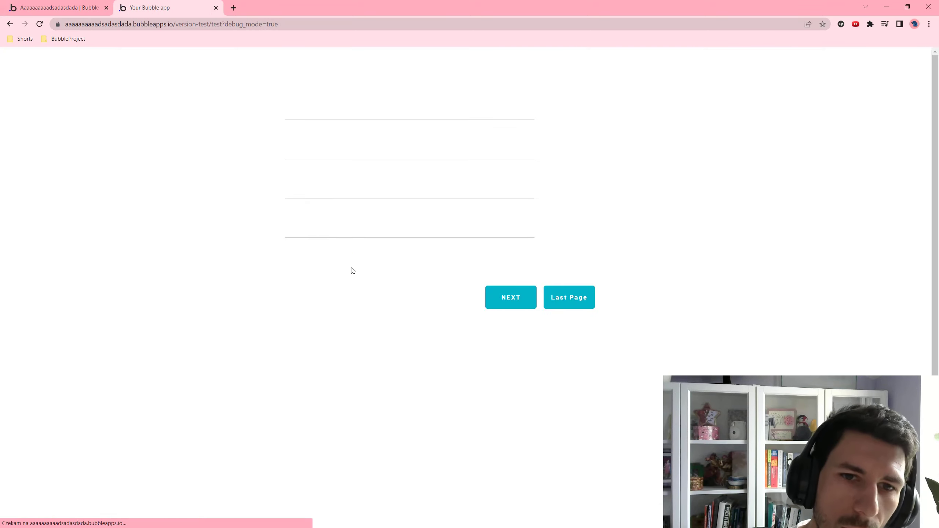
{"action": "left_click", "coordinate": [578, 302]}
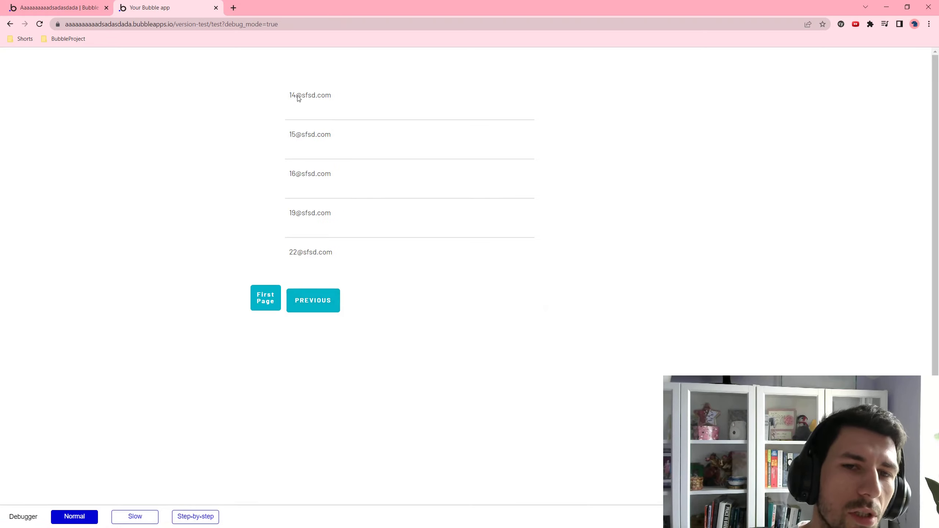
{"action": "left_click_drag", "start_coordinate": [292, 111], "coordinate": [362, 257]}
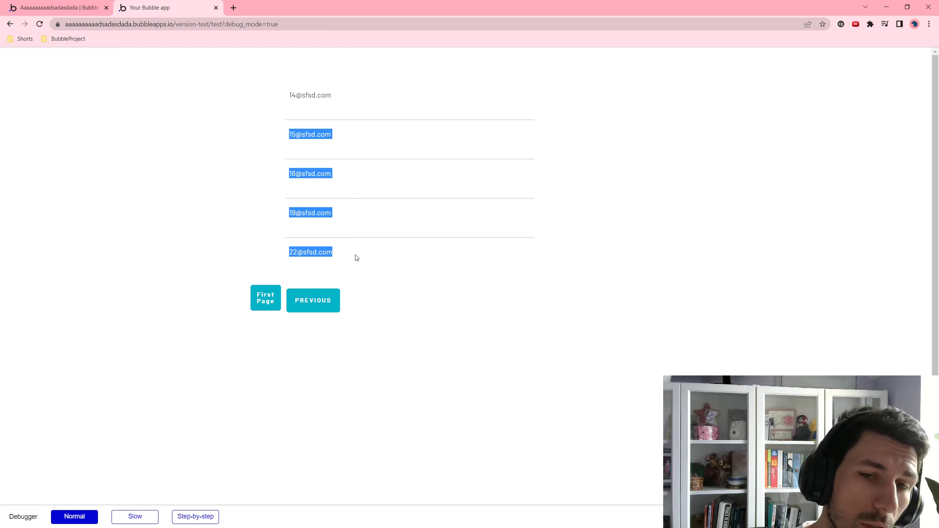
{"action": "left_click", "coordinate": [306, 153]}
{"action": "left_click_drag", "start_coordinate": [288, 192], "coordinate": [342, 264]}
{"action": "left_click", "coordinate": [312, 171]}
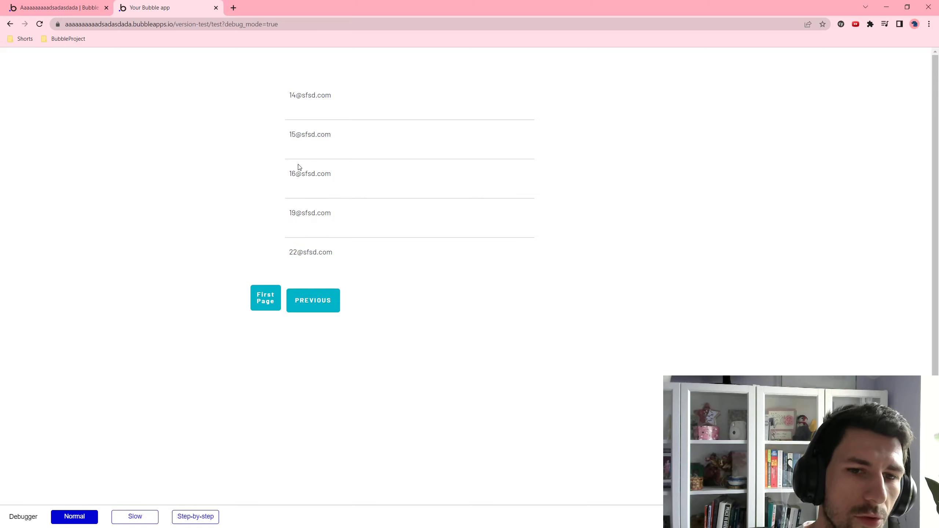
{"action": "left_click_drag", "start_coordinate": [290, 91], "coordinate": [349, 270]}
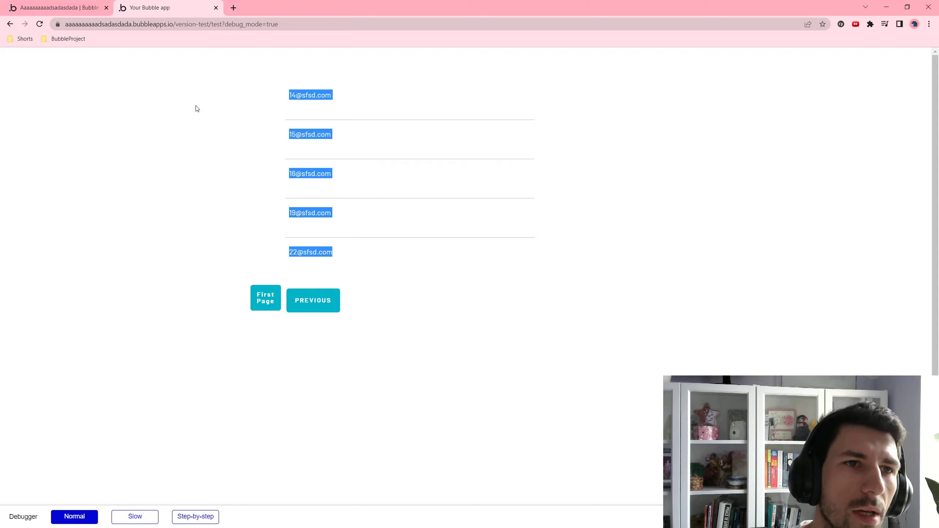
{"action": "left_click", "coordinate": [377, 200]}
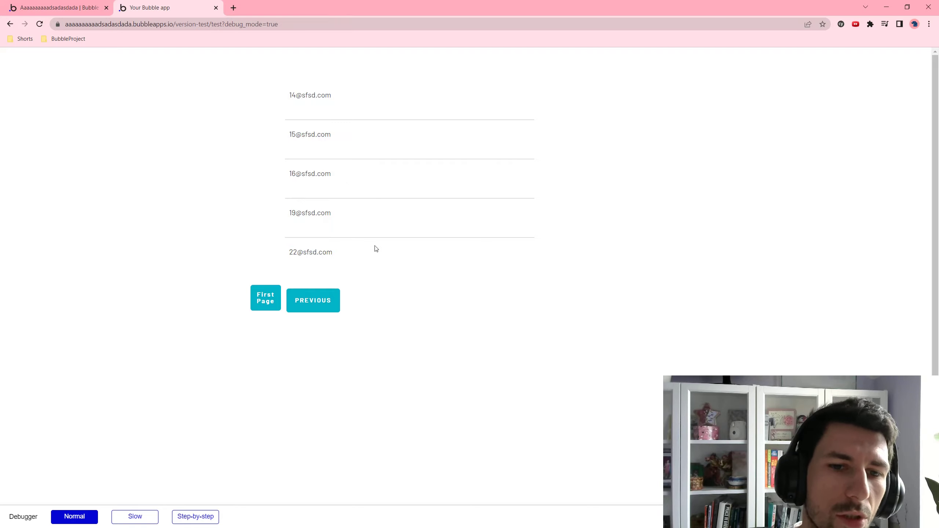
{"action": "left_click_drag", "start_coordinate": [334, 121], "coordinate": [346, 245]}
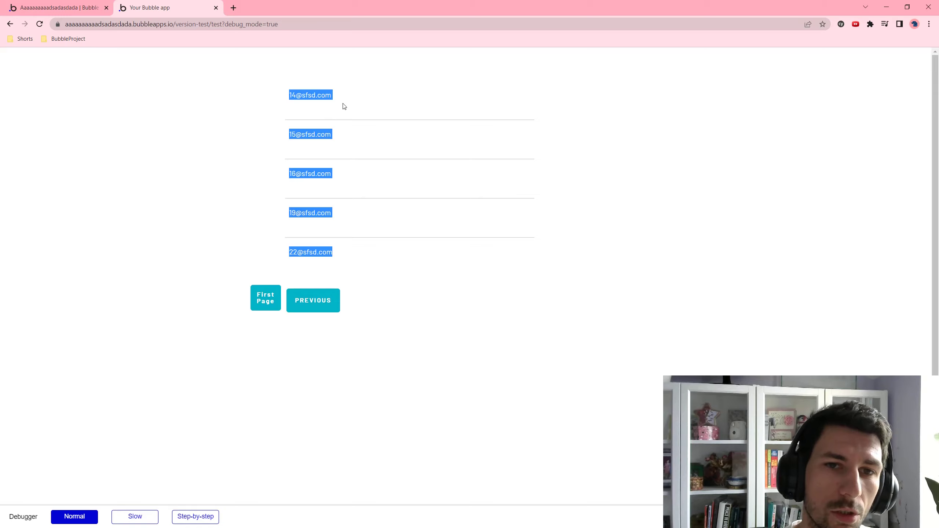
{"action": "left_click", "coordinate": [361, 155]}
Step: Test PREVIOUS from the last page, jump forward again with Last Page, and page back to the first page
{"action": "left_click", "coordinate": [311, 300]}
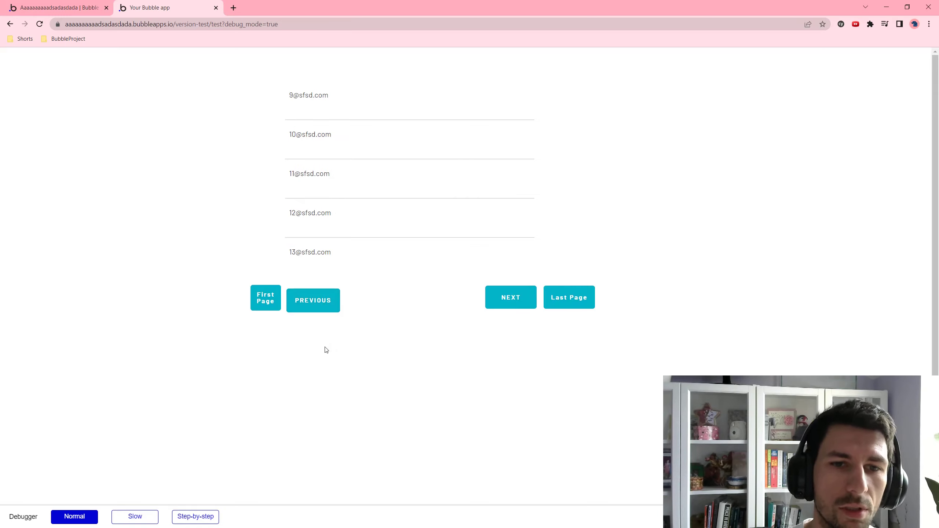
{"action": "left_click", "coordinate": [581, 290]}
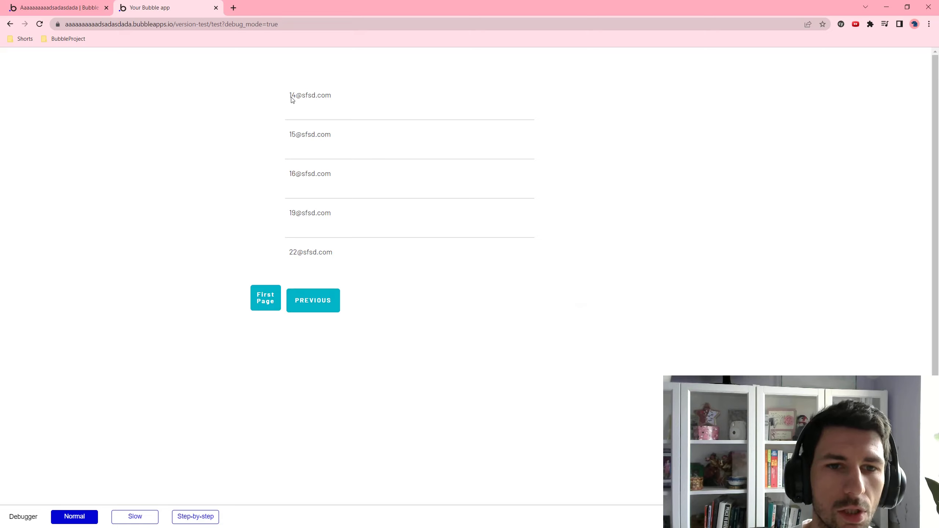
{"action": "left_click", "coordinate": [318, 309]}
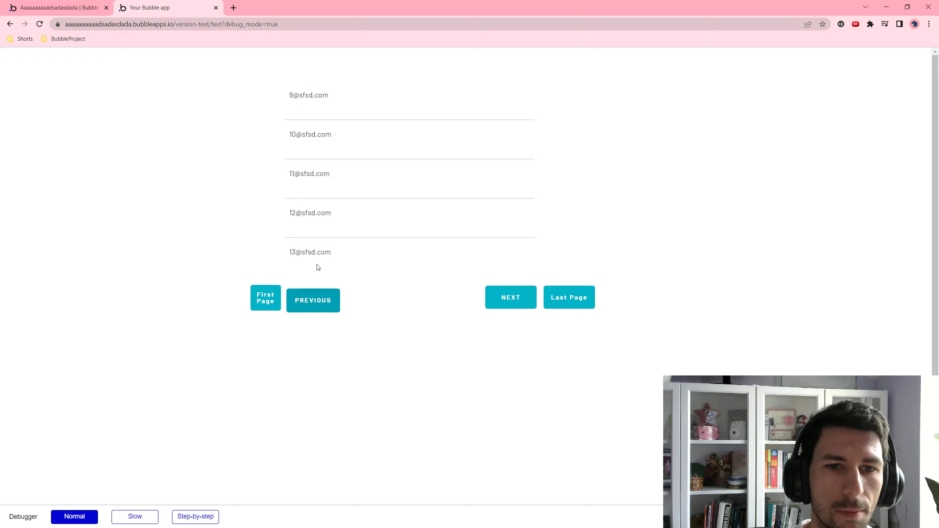
{"action": "left_click", "coordinate": [318, 298]}
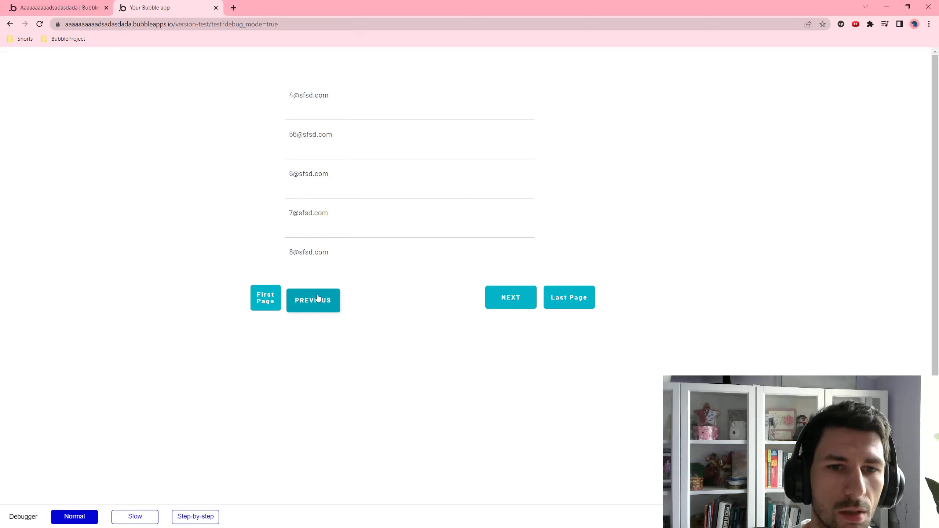
{"action": "left_click", "coordinate": [318, 297]}
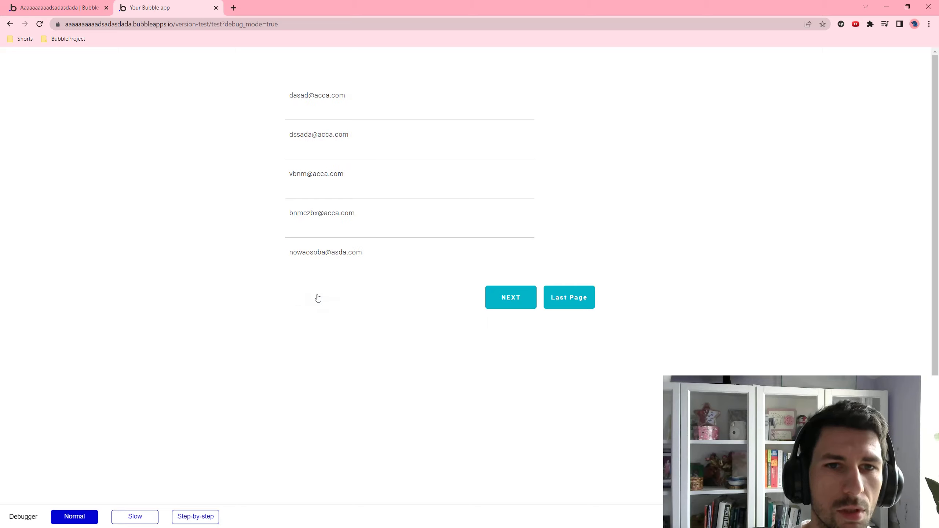
Step: Page forward with NEXT to the end of the list and check which emails the final page shows
{"action": "left_click", "coordinate": [515, 297]}
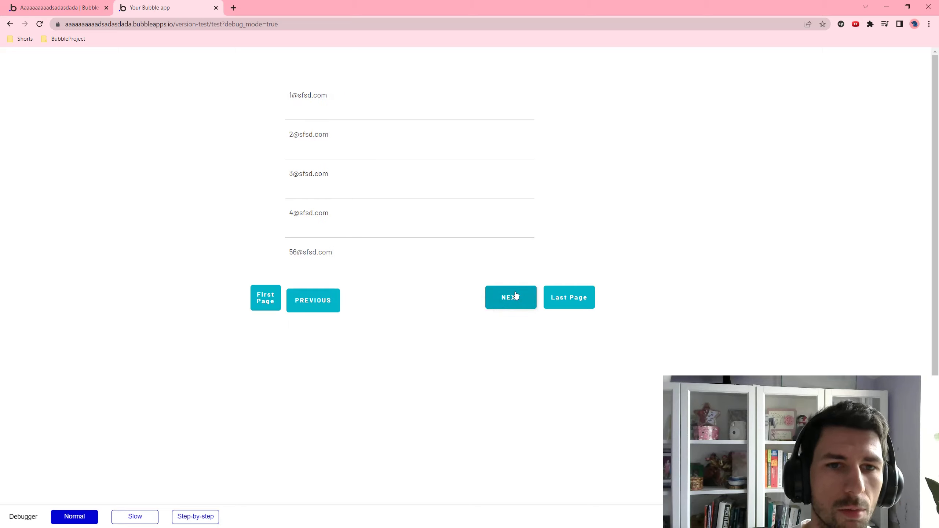
{"action": "left_click", "coordinate": [515, 296]}
{"action": "left_click", "coordinate": [515, 297]}
{"action": "left_click", "coordinate": [516, 297]}
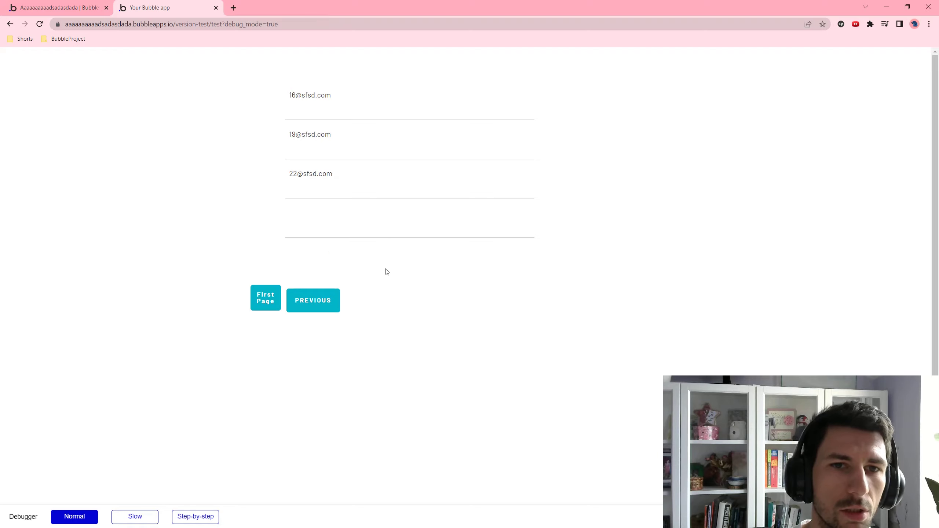
{"action": "left_click_drag", "start_coordinate": [284, 91], "coordinate": [321, 169]}
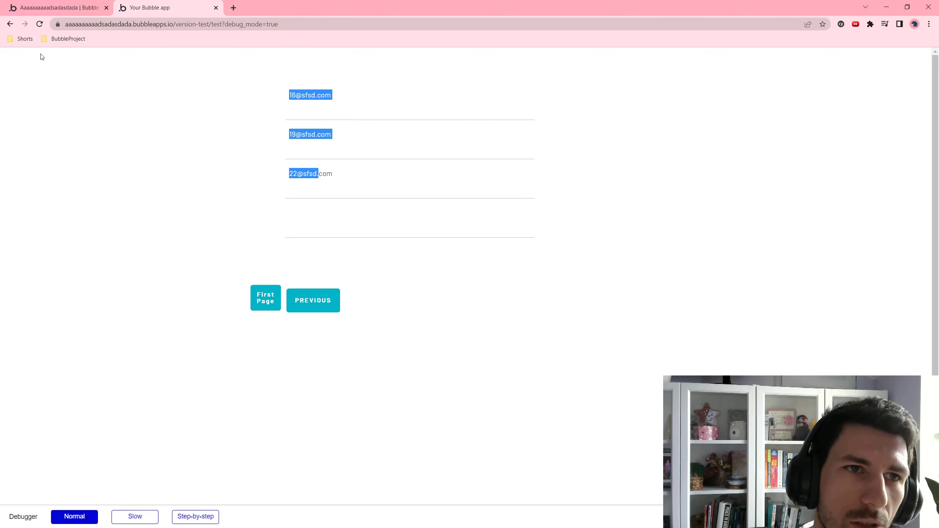
Step: In the page editor, reopen the Last Page workflow and append + 1 to the action's target page expression
{"action": "left_click", "coordinate": [53, 9]}
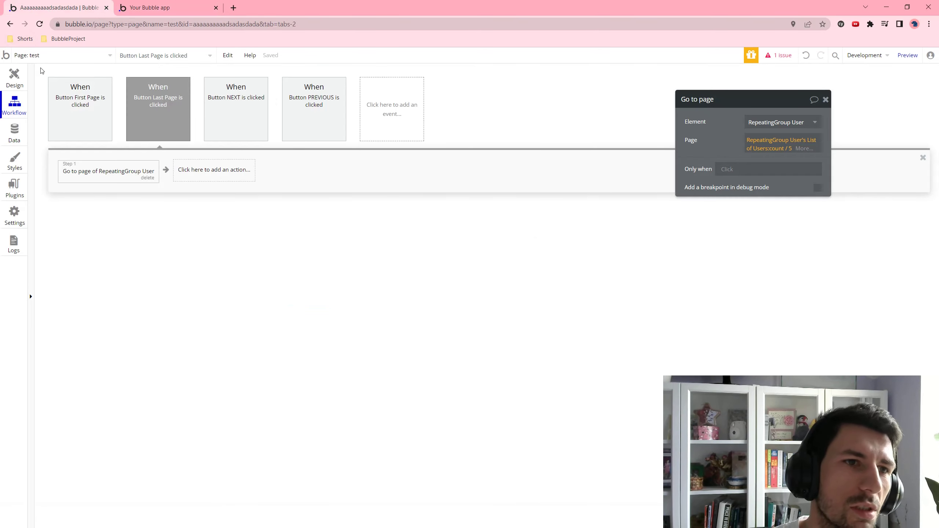
{"action": "left_click", "coordinate": [14, 77]}
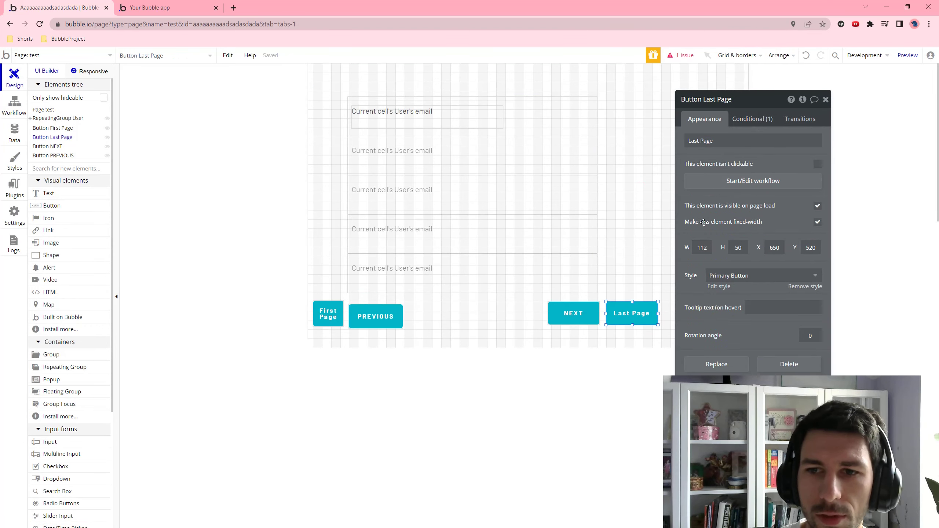
{"action": "left_click", "coordinate": [736, 181]}
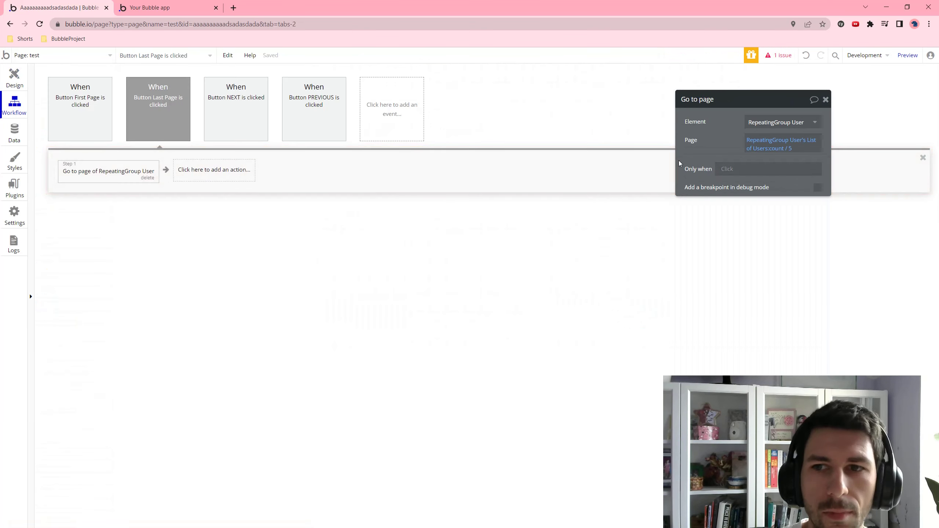
{"action": "left_click", "coordinate": [793, 153]}
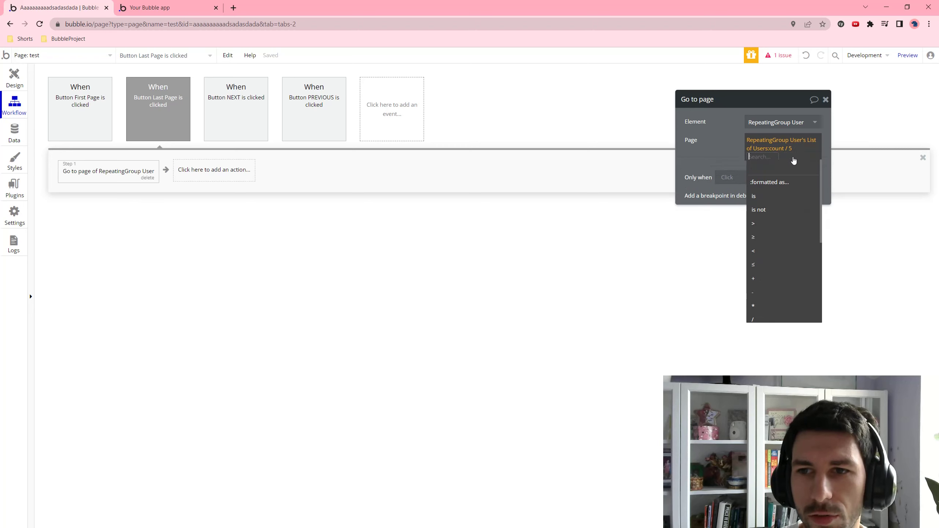
{"action": "left_click", "coordinate": [776, 278]}
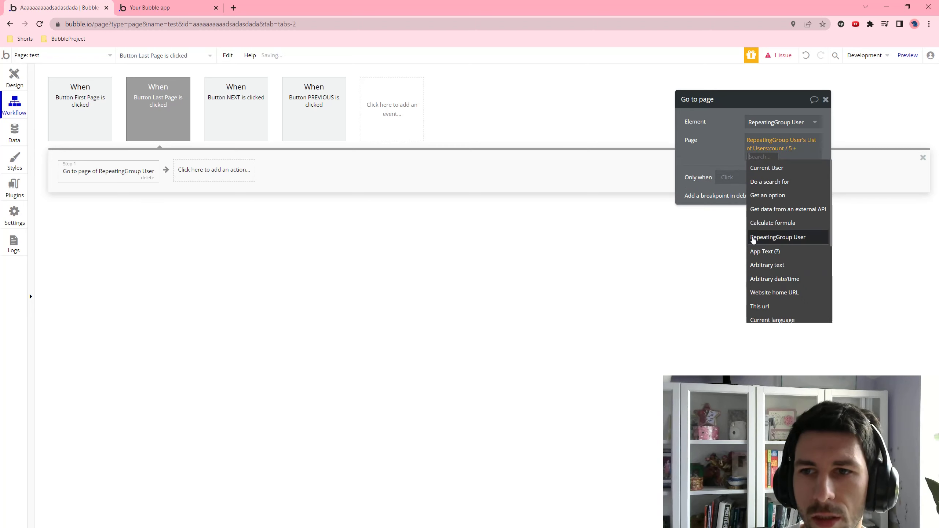
{"action": "type", "text": "1"}
{"action": "key", "text": "Return"}
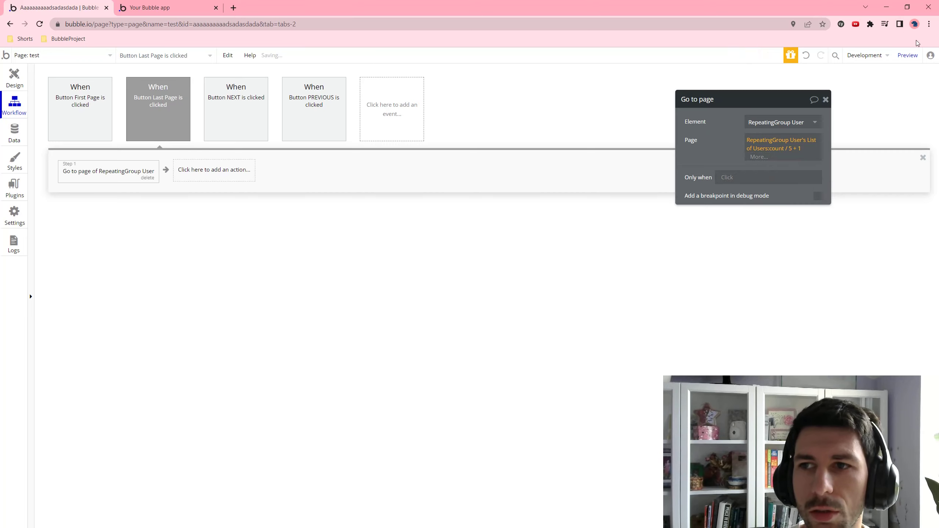
Step: Preview the updated page, test Last Page, go back to the first page, and test Last Page again
{"action": "left_click", "coordinate": [907, 55]}
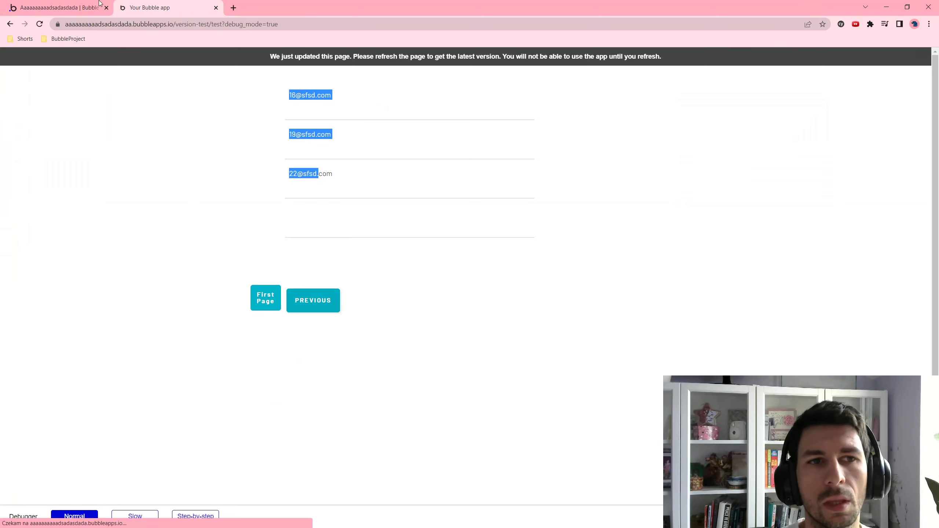
{"action": "left_click", "coordinate": [566, 296]}
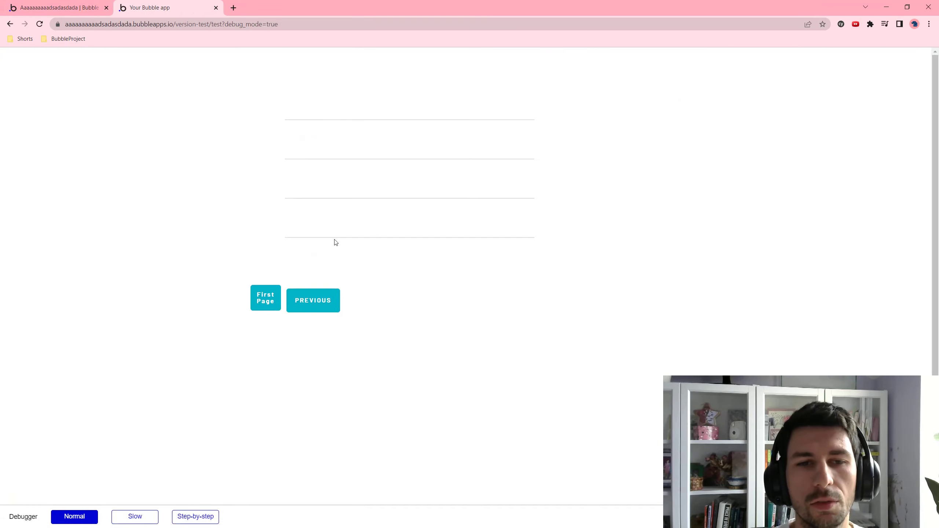
{"action": "left_click", "coordinate": [320, 301]}
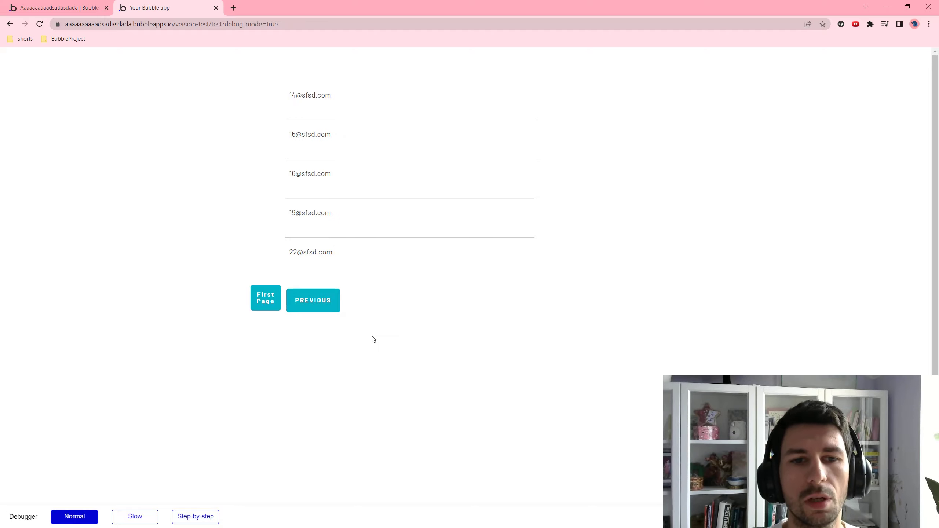
{"action": "left_click", "coordinate": [293, 302]}
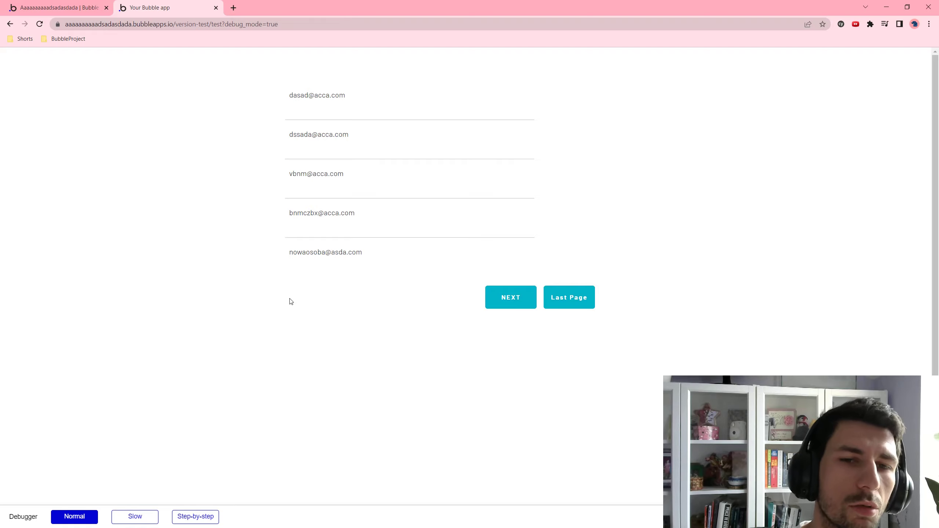
{"action": "left_click", "coordinate": [568, 298]}
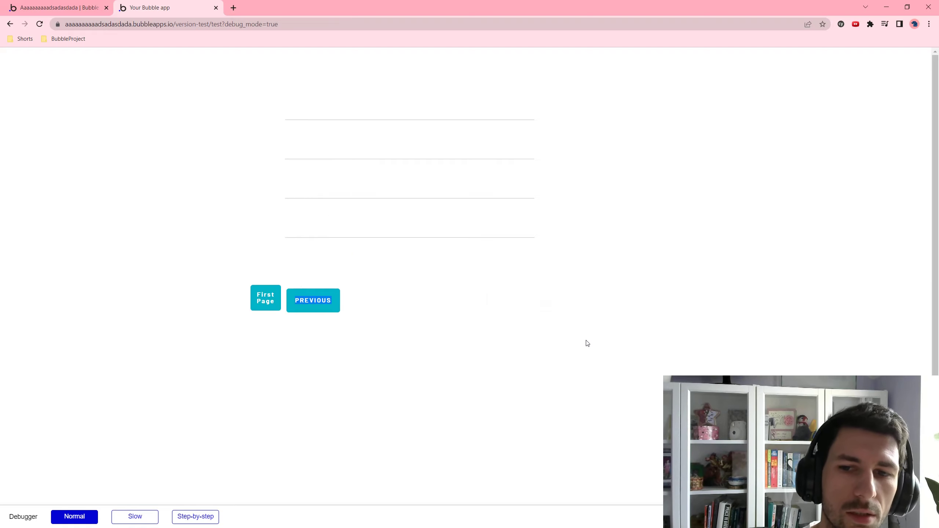
Step: Return to the page editor and delete the First Page, PREVIOUS, NEXT and Last Page buttons from the test page
{"action": "left_click", "coordinate": [55, 7]}
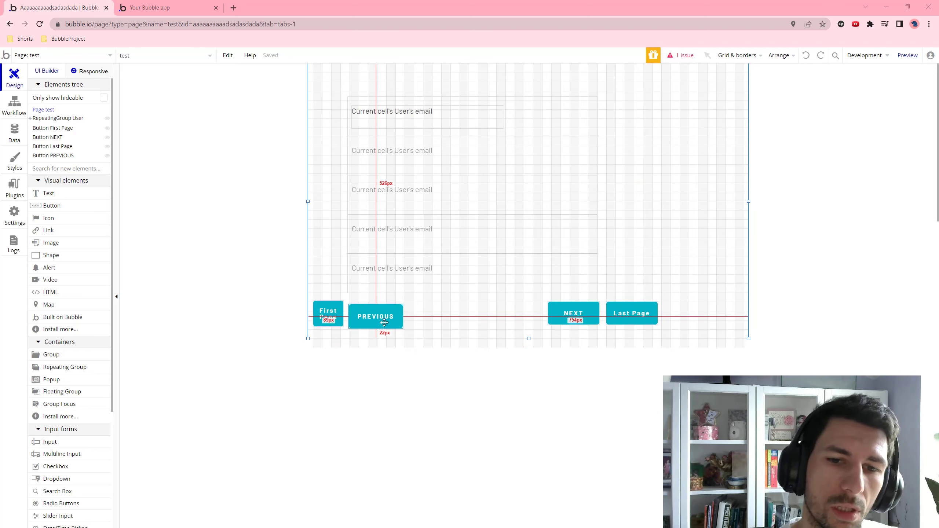
{"action": "left_click", "coordinate": [326, 317]}
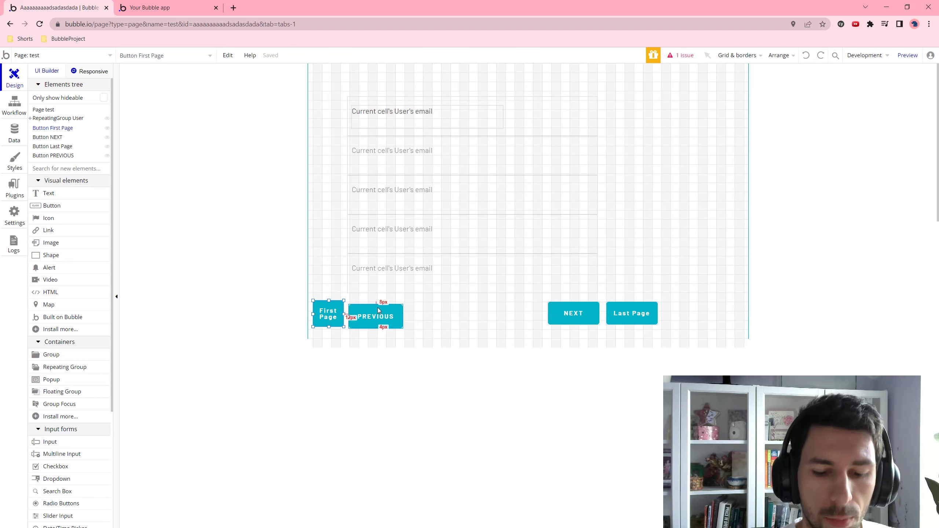
{"action": "key", "text": "Delete"}
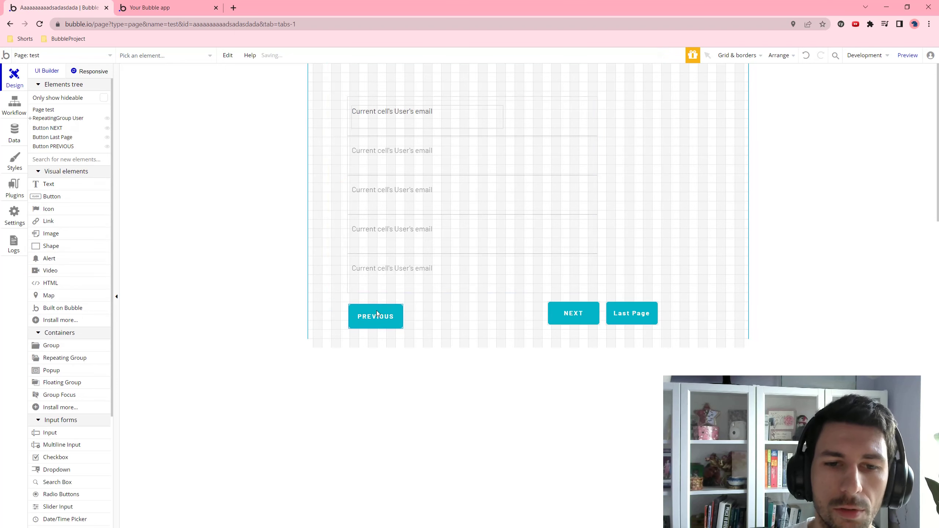
{"action": "key", "text": "Delete"}
{"action": "key", "text": "Delete"}
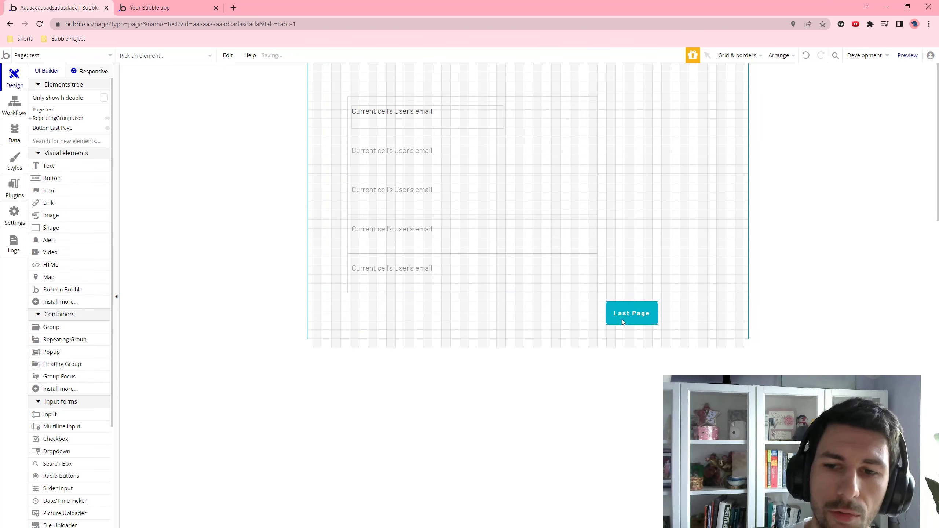
{"action": "key", "text": "Delete"}
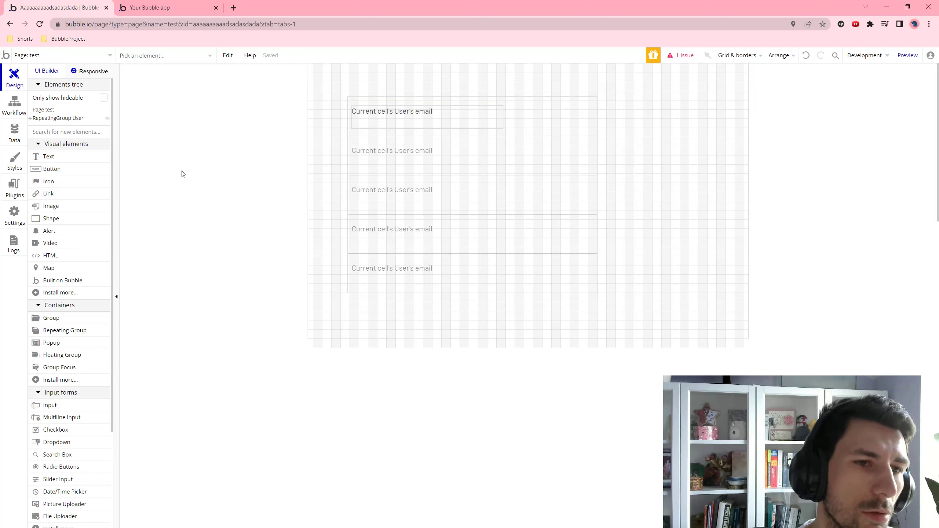
Step: Search the plugin library for "tool" and install the free Toolbox plugin
{"action": "left_click", "coordinate": [14, 187]}
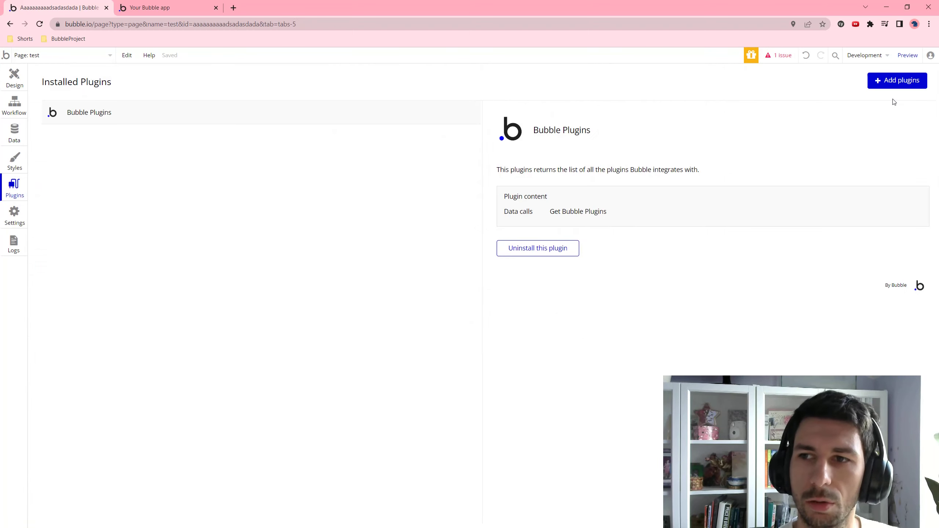
{"action": "left_click", "coordinate": [891, 83]}
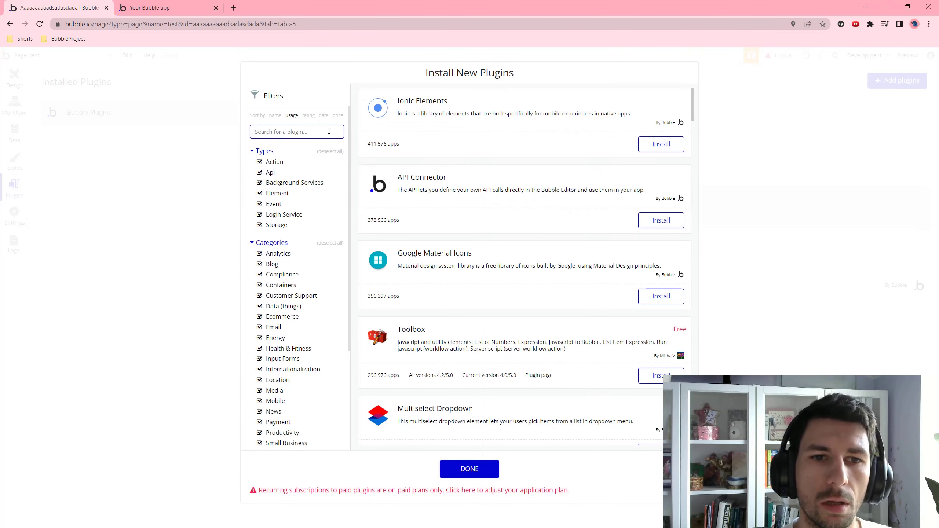
{"action": "type", "text": "tool"}
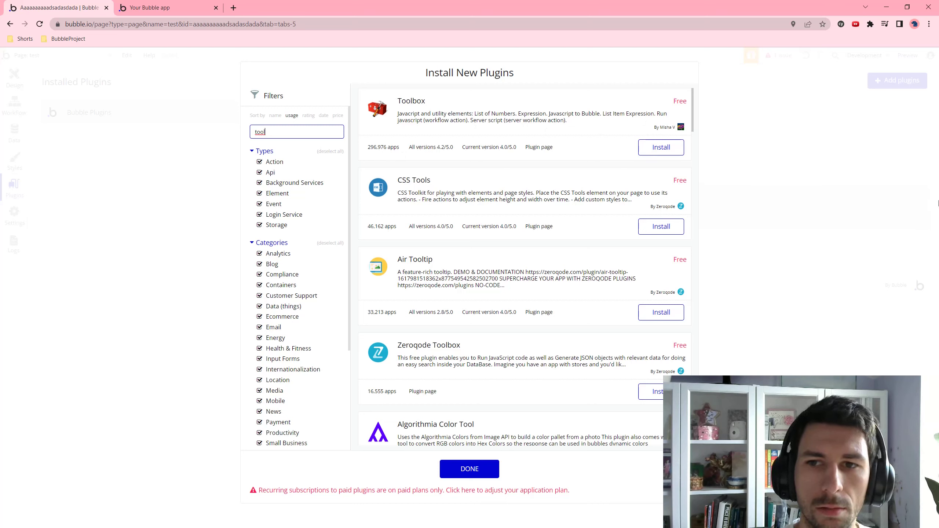
{"action": "left_click", "coordinate": [662, 150]}
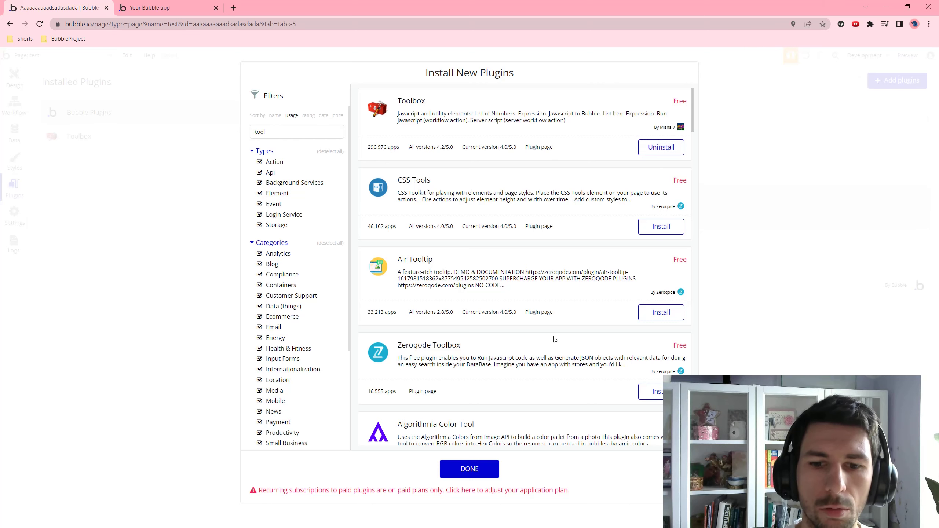
{"action": "left_click", "coordinate": [462, 469]}
Step: Place a List of Numbers element beside the email list on the test page and set its start number to 1
{"action": "left_click", "coordinate": [14, 74]}
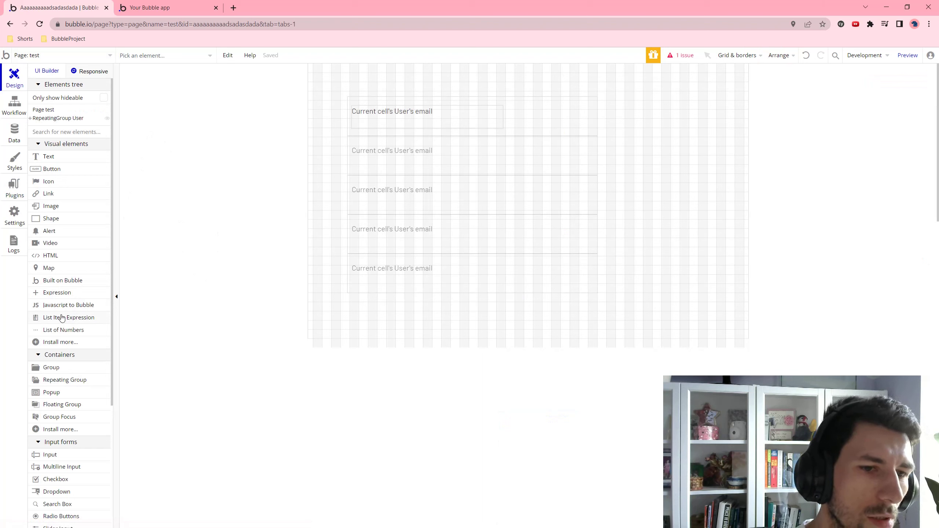
{"action": "left_click", "coordinate": [72, 329]}
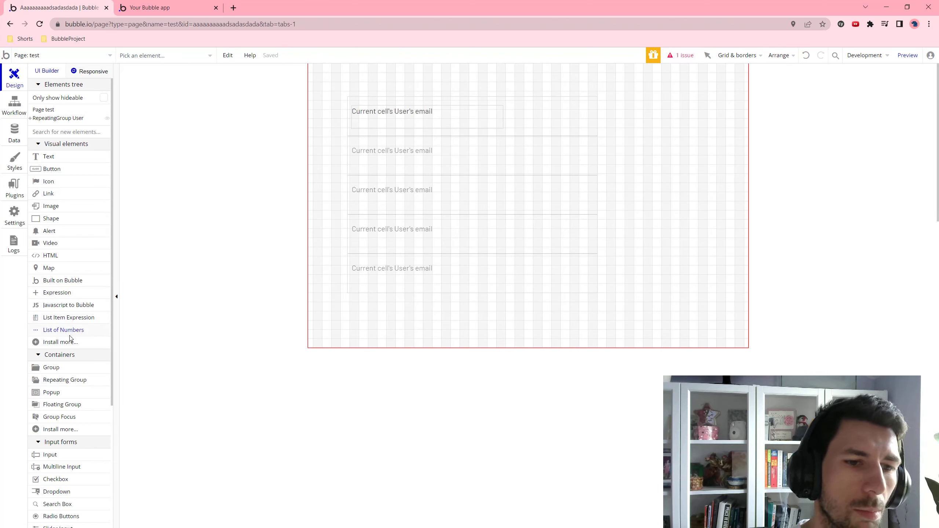
{"action": "left_click_drag", "start_coordinate": [620, 93], "coordinate": [683, 136]}
{"action": "left_click", "coordinate": [749, 141]}
{"action": "type", "text": "1"}
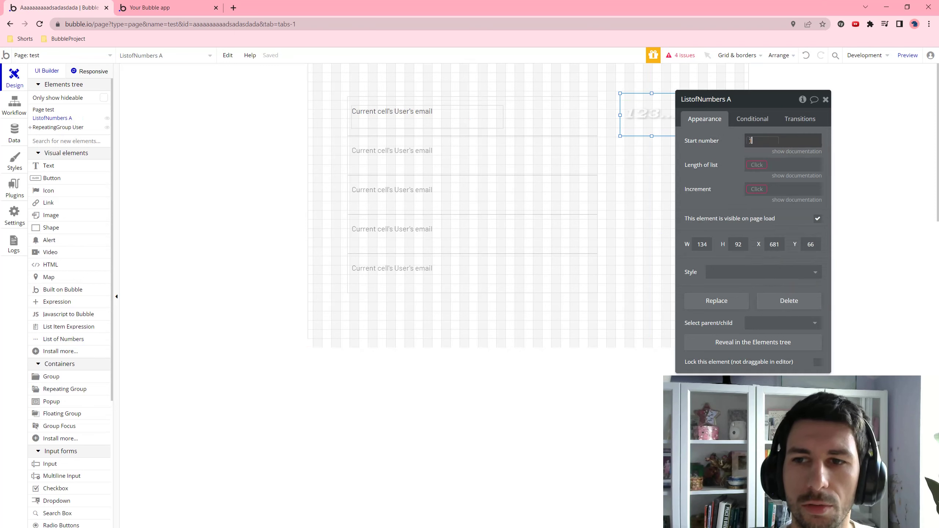
Step: Set the number list's length to RepeatingGroup User's List of Users:count / 5 and its increment to 1
{"action": "left_click", "coordinate": [756, 165]}
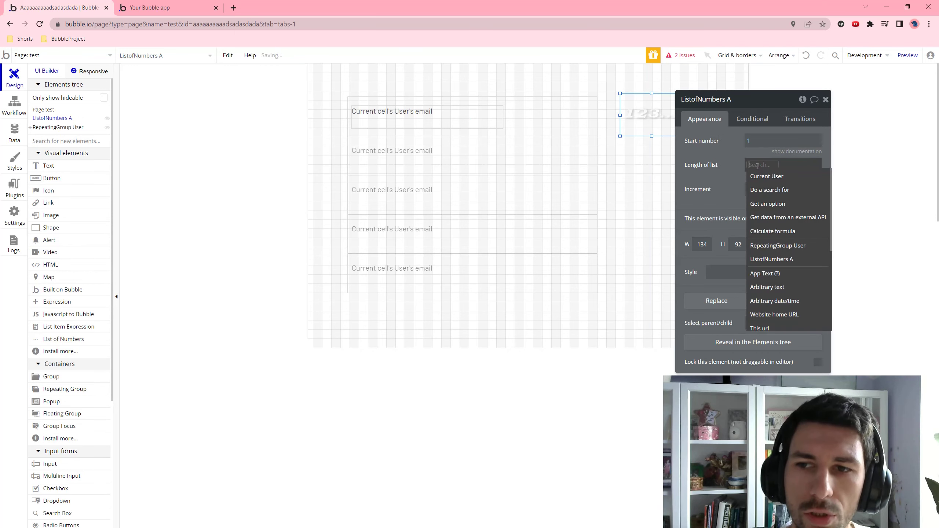
{"action": "left_click", "coordinate": [768, 245]}
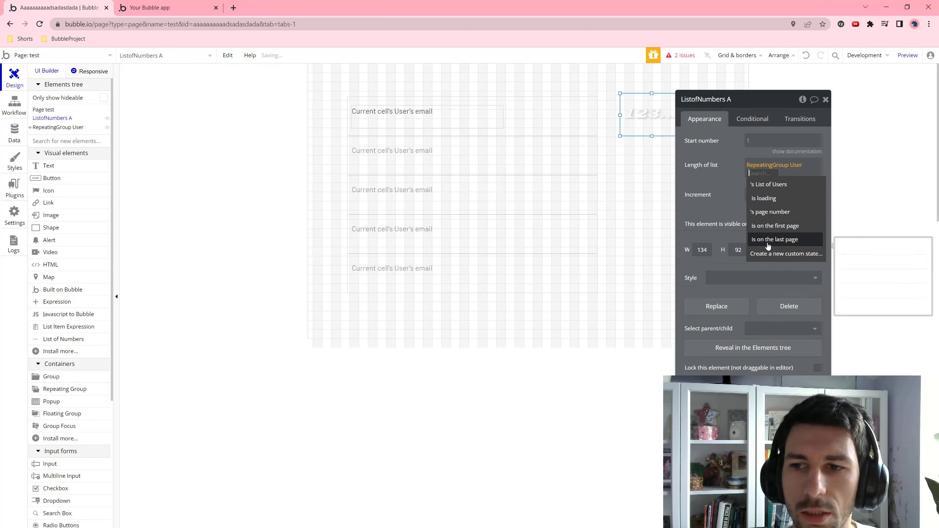
{"action": "left_click", "coordinate": [782, 186]}
{"action": "left_click", "coordinate": [778, 185]}
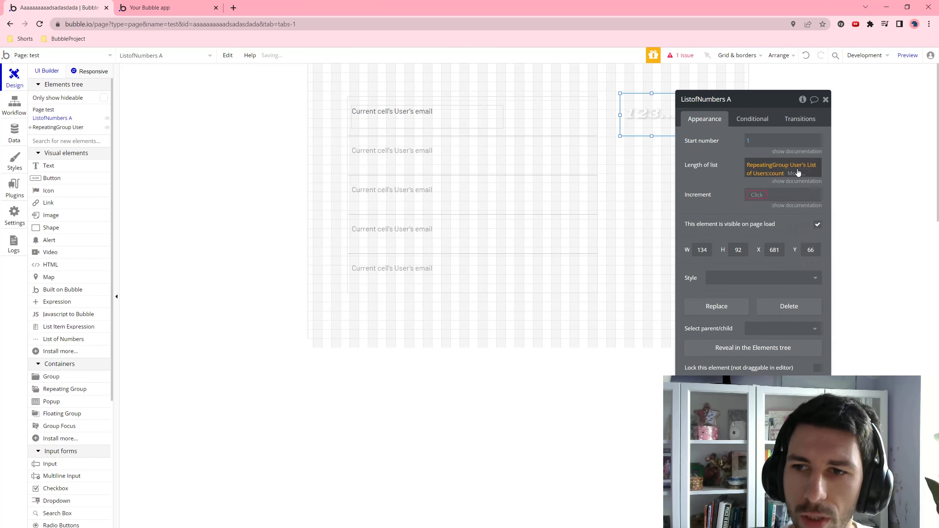
{"action": "left_click", "coordinate": [798, 173]}
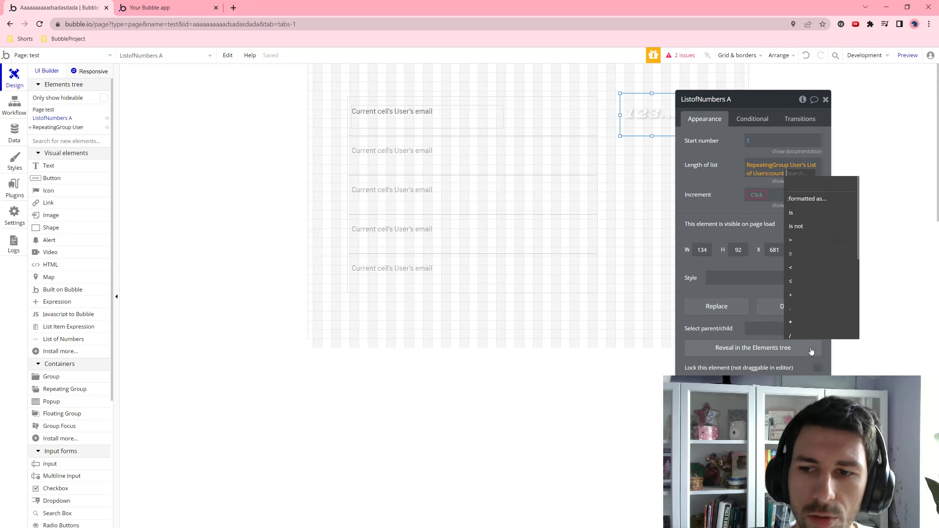
{"action": "left_click", "coordinate": [802, 336]}
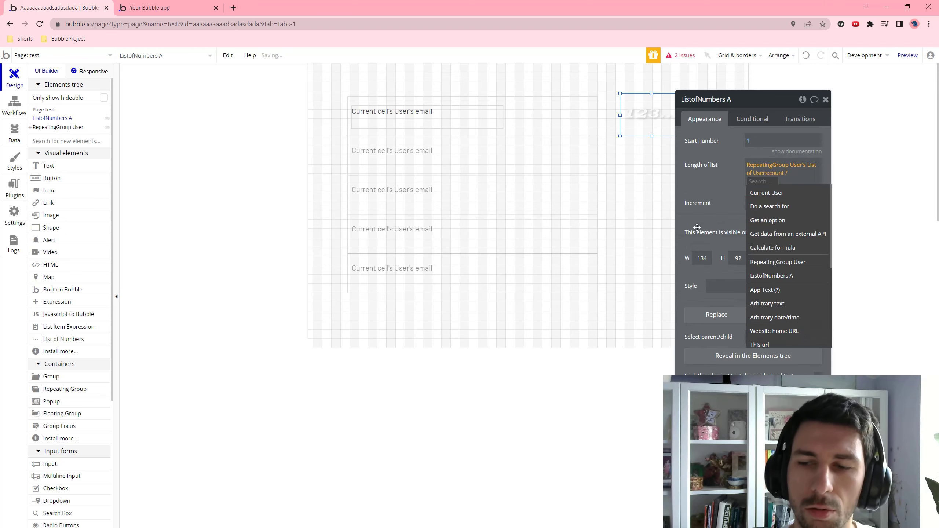
{"action": "type", "text": "5"}
{"action": "left_click", "coordinate": [752, 209]}
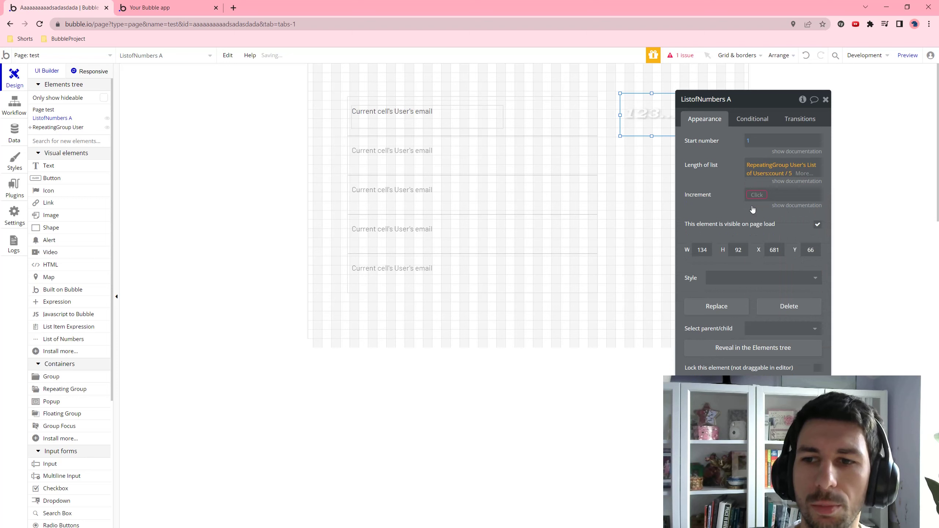
{"action": "left_click", "coordinate": [754, 195]}
{"action": "type", "text": "1"}
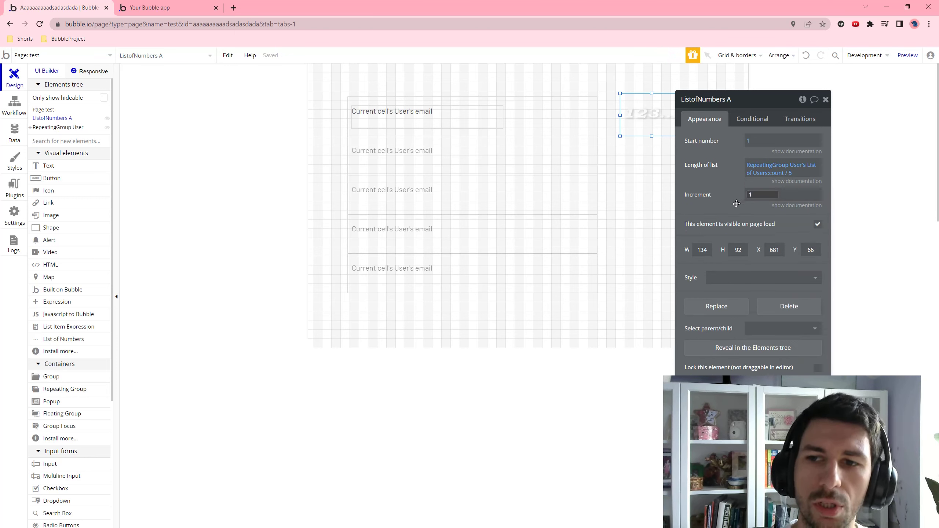
{"action": "left_click", "coordinate": [710, 200]}
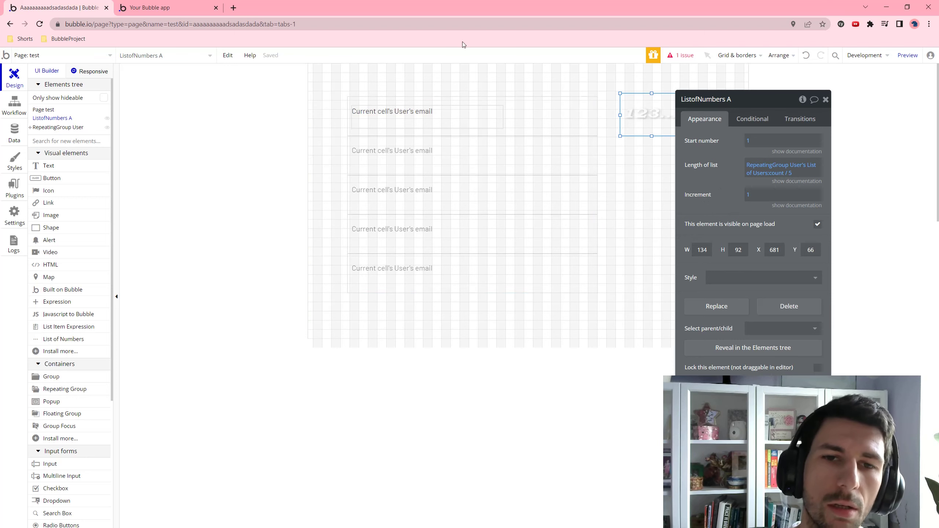
{"action": "left_click", "coordinate": [636, 187]}
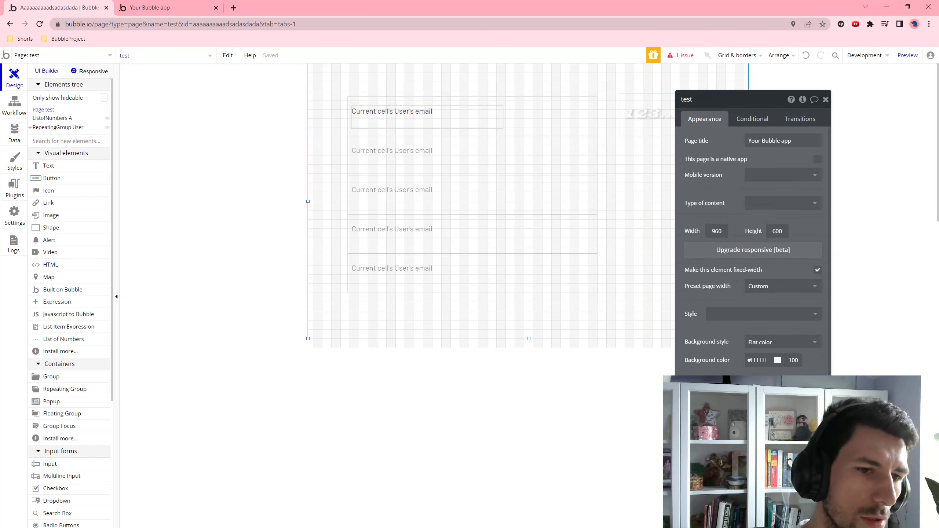
Step: Draw a second repeating group about 546 by 57 px below the email list and give it the Fixed number of cells layout
{"action": "left_click", "coordinate": [62, 389]}
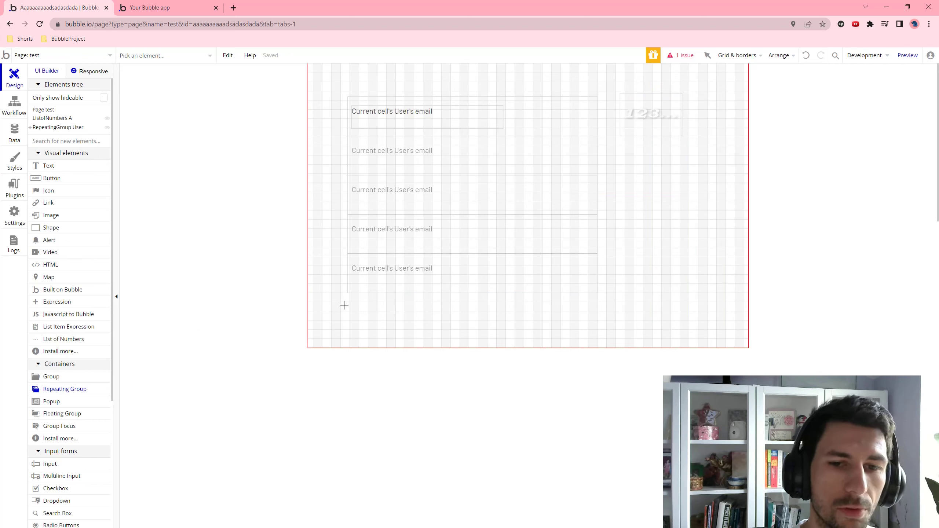
{"action": "left_click_drag", "start_coordinate": [348, 291], "coordinate": [563, 312]}
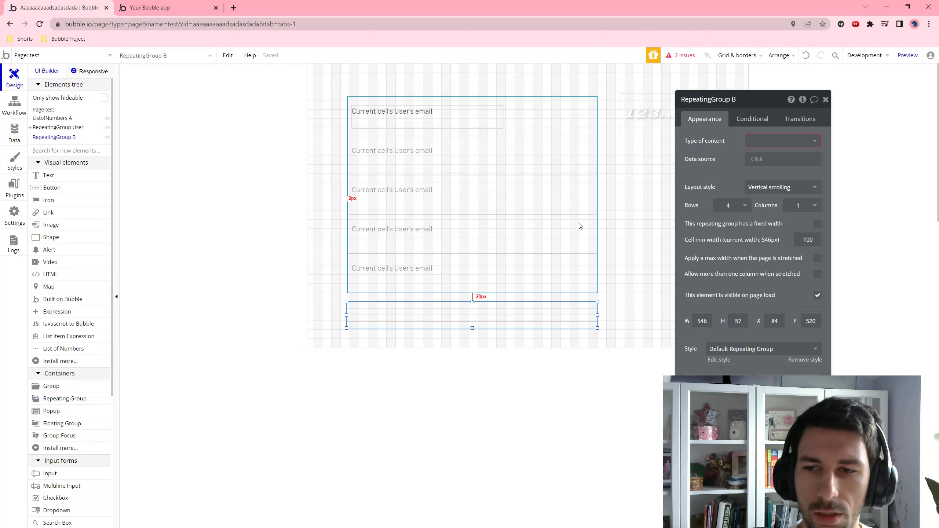
{"action": "left_click", "coordinate": [791, 188]}
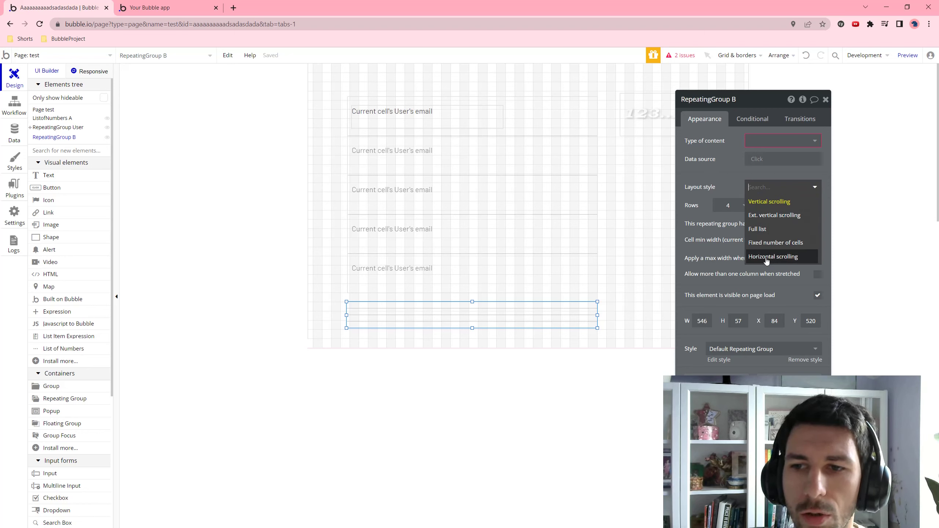
{"action": "left_click", "coordinate": [775, 241]}
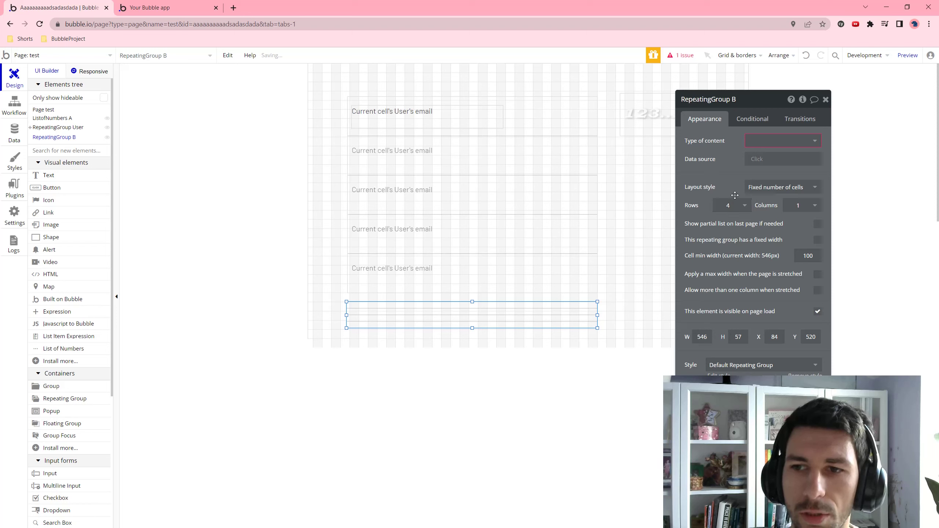
Step: Set the new repeating group to 1 row and 3 columns and place a text element about 118 by 31 px in its first cell
{"action": "left_click", "coordinate": [728, 208]}
{"action": "left_click", "coordinate": [729, 220]}
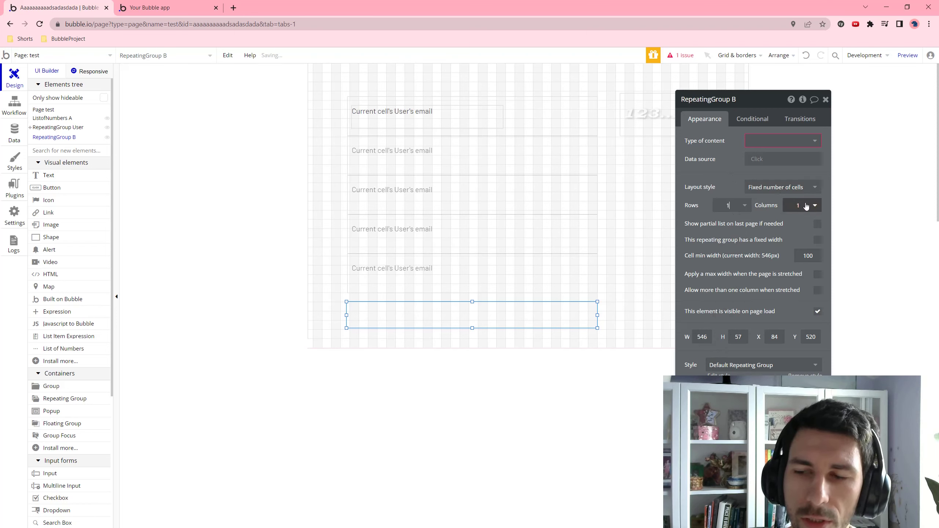
{"action": "left_click", "coordinate": [806, 207]}
{"action": "left_click", "coordinate": [797, 255]}
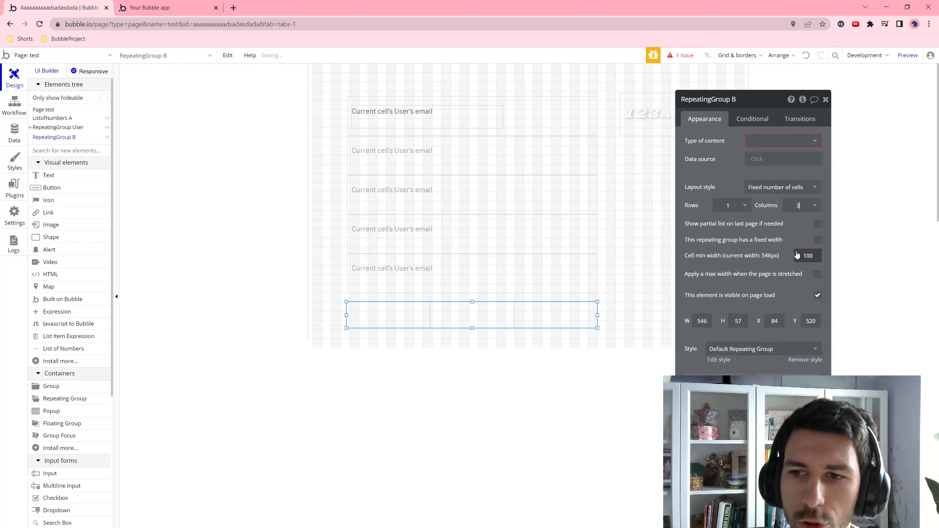
{"action": "left_click", "coordinate": [656, 234]}
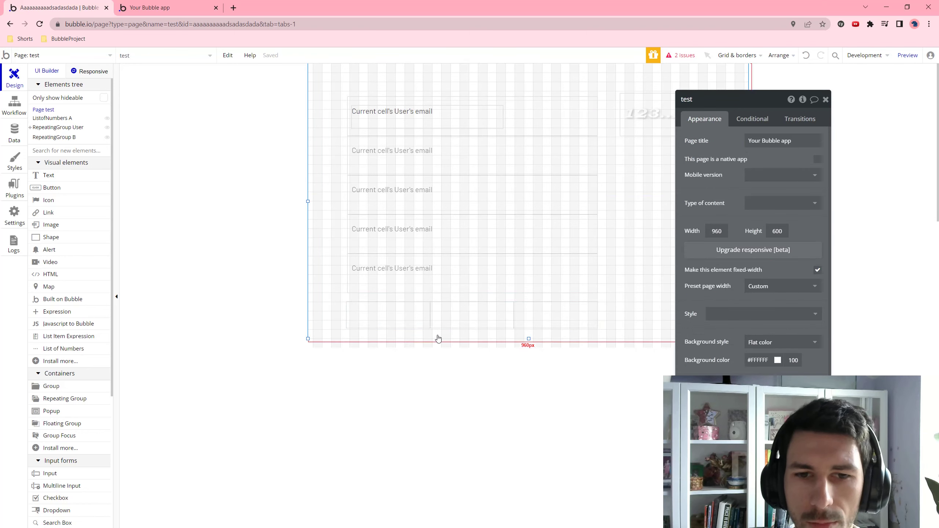
{"action": "left_click", "coordinate": [66, 176]}
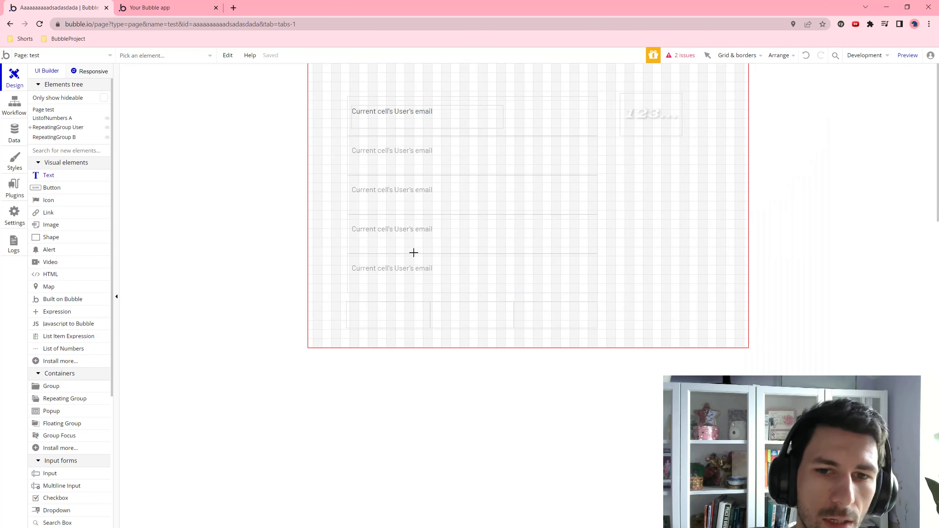
{"action": "left_click_drag", "start_coordinate": [360, 308], "coordinate": [411, 322]}
Step: Set the lower repeating group's content type to number and its data source to ListofNumbers A's list
{"action": "left_click", "coordinate": [550, 308]}
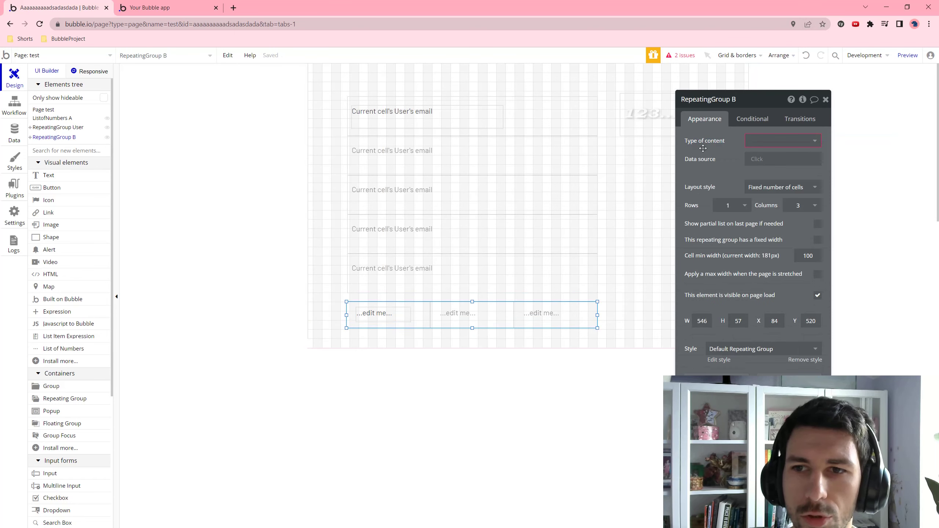
{"action": "left_click", "coordinate": [765, 139]}
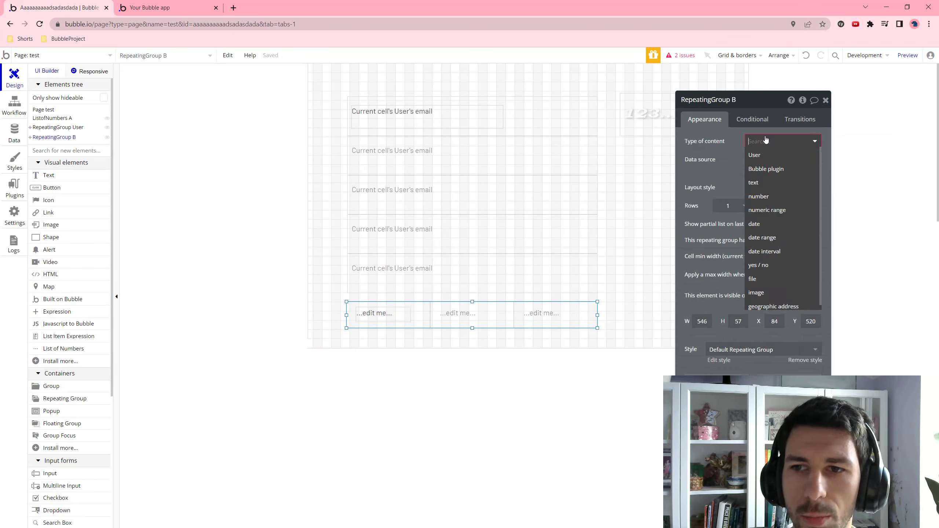
{"action": "left_click", "coordinate": [762, 196]}
{"action": "left_click", "coordinate": [748, 163]}
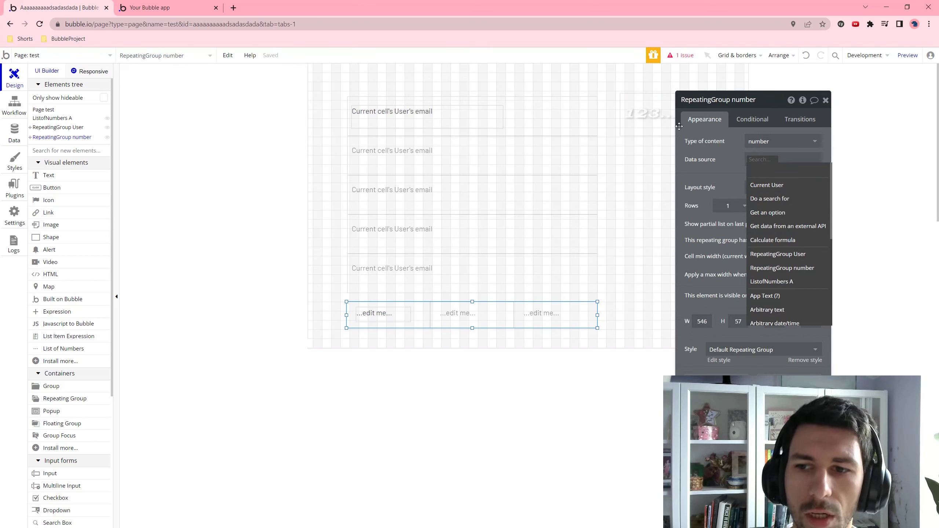
{"action": "left_click", "coordinate": [772, 281]}
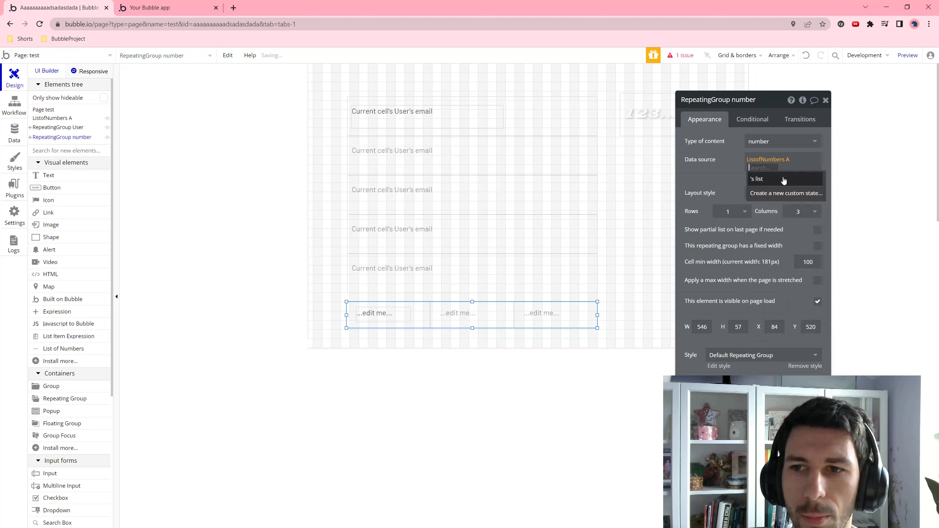
{"action": "left_click", "coordinate": [757, 175]}
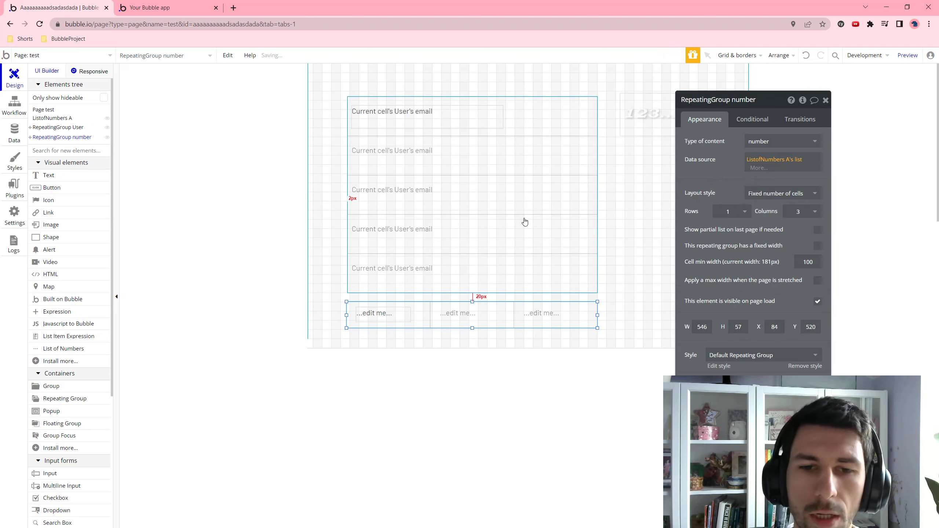
Step: Set the text element in the lower repeating group to Current cell's number and preview the page
{"action": "left_click", "coordinate": [382, 315]}
{"action": "triple_click", "coordinate": [695, 143]}
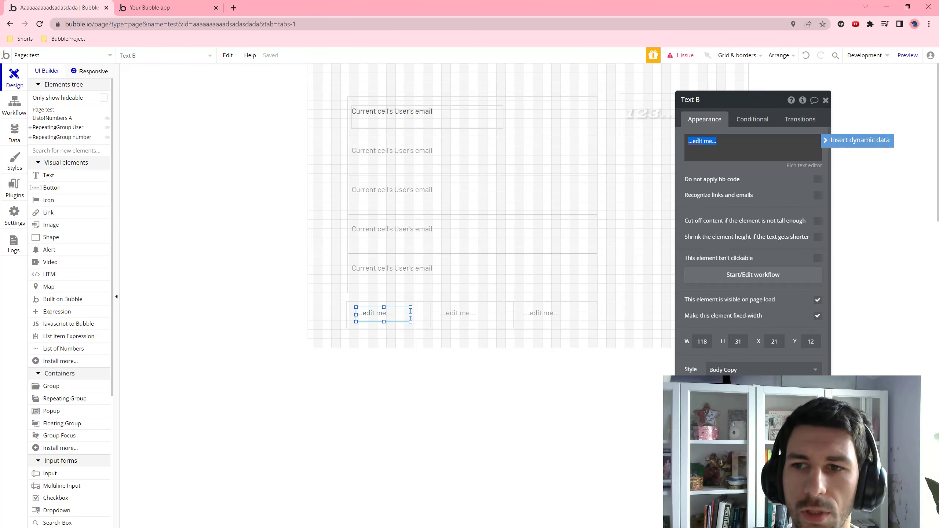
{"action": "left_click", "coordinate": [857, 140]}
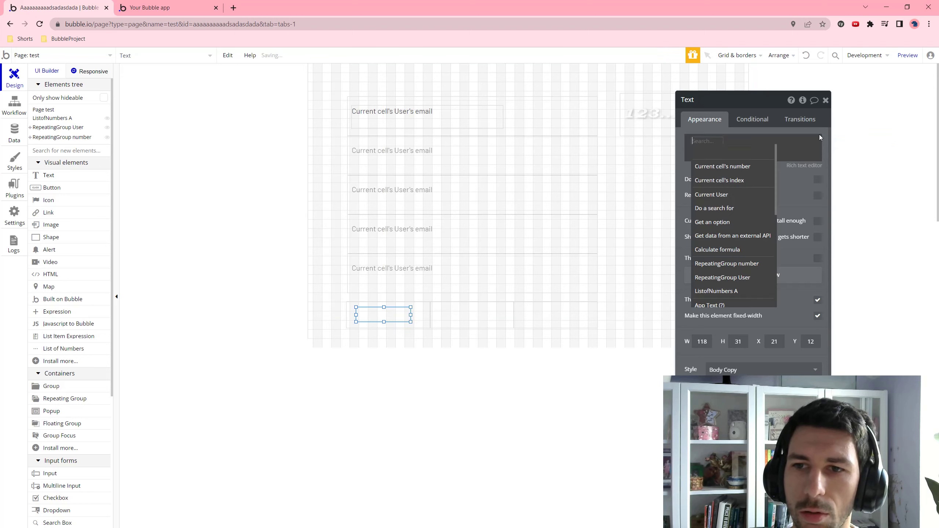
{"action": "left_click", "coordinate": [747, 167]}
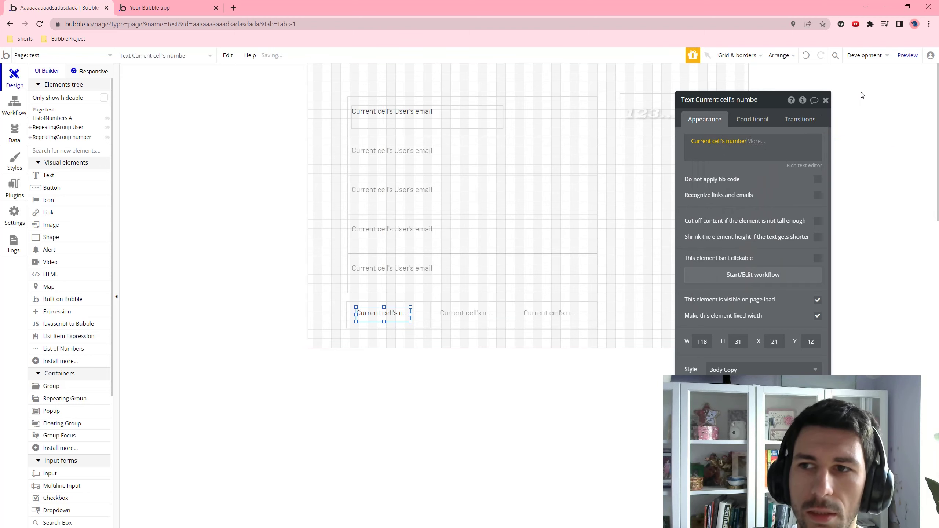
{"action": "left_click", "coordinate": [906, 56]}
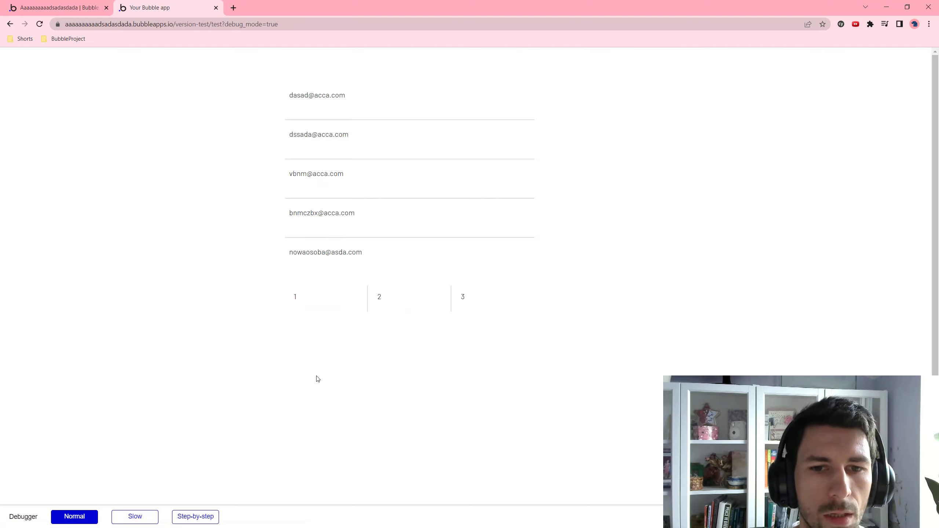
{"action": "left_click", "coordinate": [520, 338]}
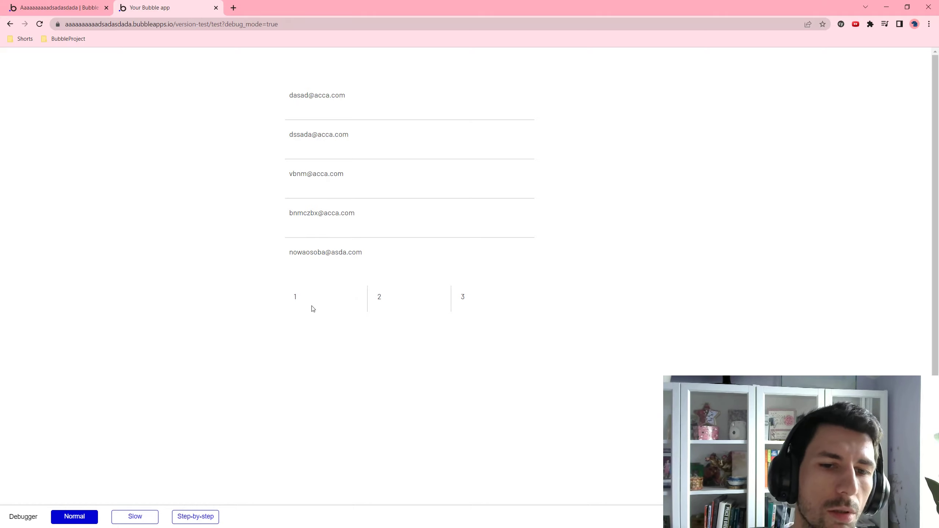
{"action": "left_click", "coordinate": [71, 8]}
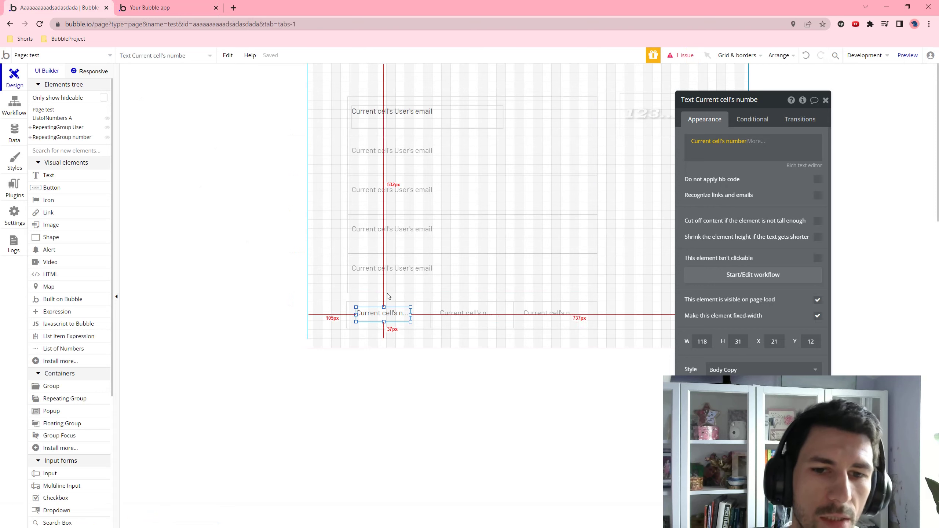
Step: Replace the lower group's text element with a button about 135 by 41 px labelled Current cell's number, and preview the page
{"action": "key", "text": "Delete"}
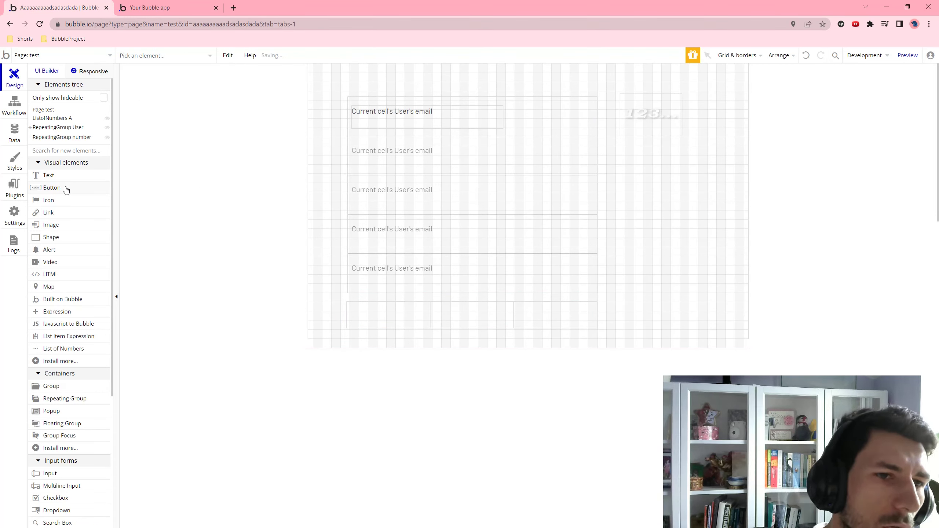
{"action": "left_click", "coordinate": [61, 188]}
{"action": "left_click_drag", "start_coordinate": [356, 304], "coordinate": [417, 324]}
{"action": "left_click", "coordinate": [839, 140]}
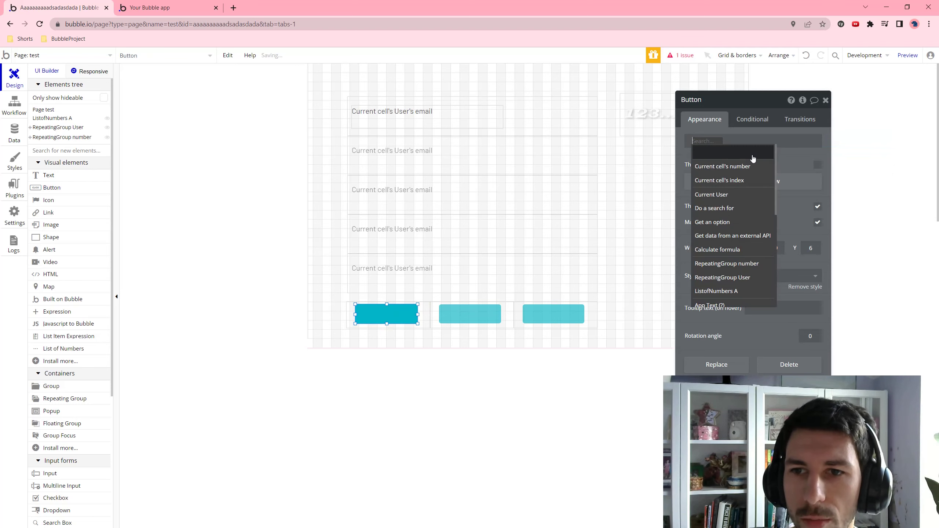
{"action": "left_click", "coordinate": [736, 165]}
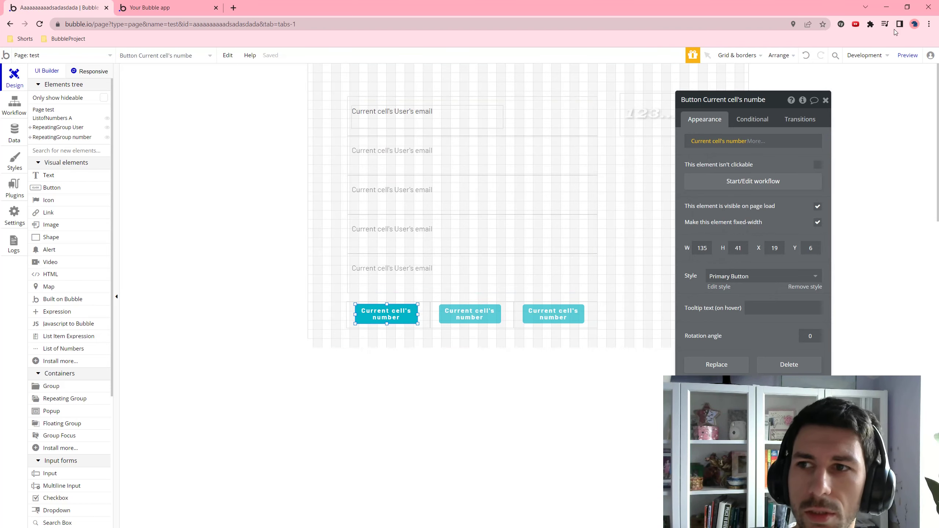
{"action": "left_click", "coordinate": [899, 53]}
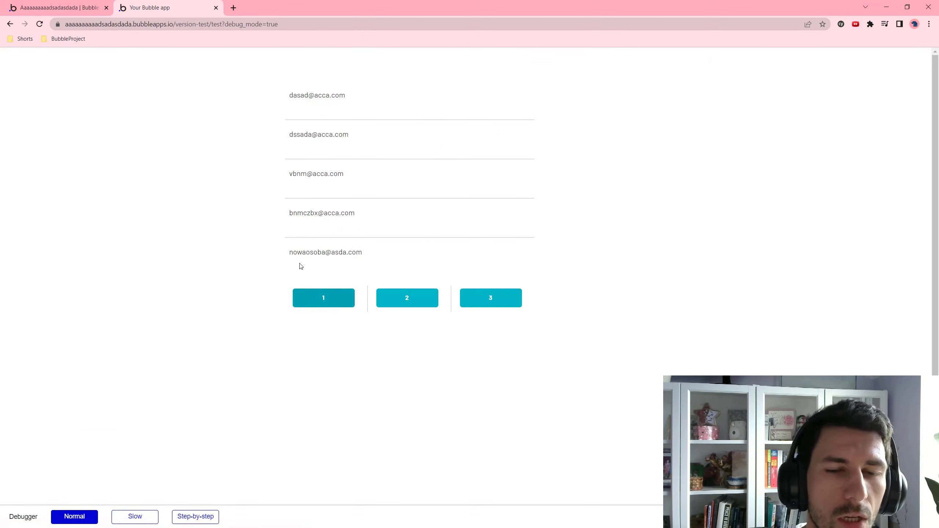
{"action": "left_click", "coordinate": [96, 5]}
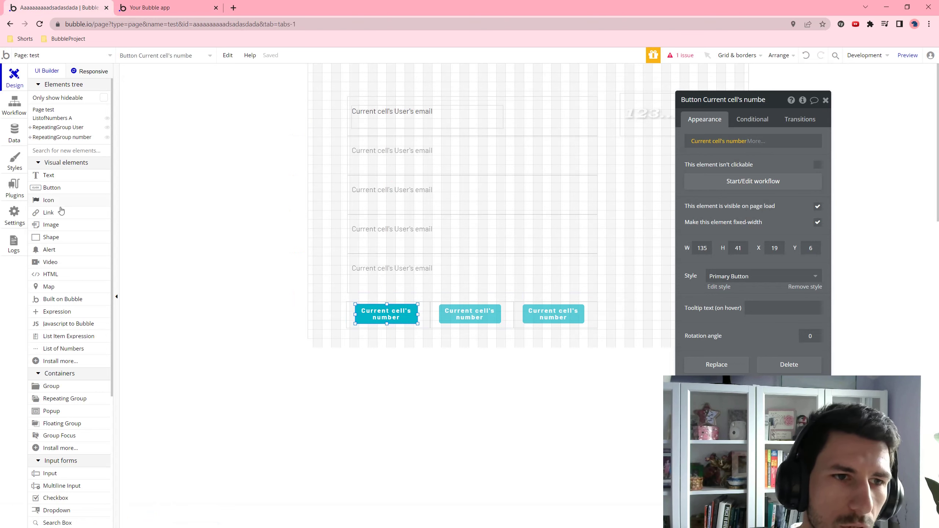
Step: Add a button about 105 by 55 px just right of the page number row and label it Next
{"action": "left_click", "coordinate": [52, 187]}
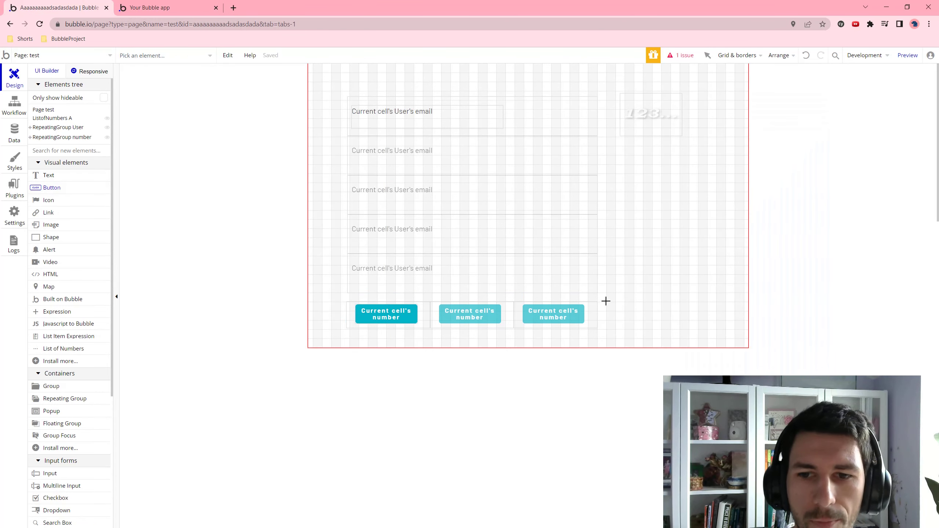
{"action": "left_click_drag", "start_coordinate": [606, 301], "coordinate": [654, 326]}
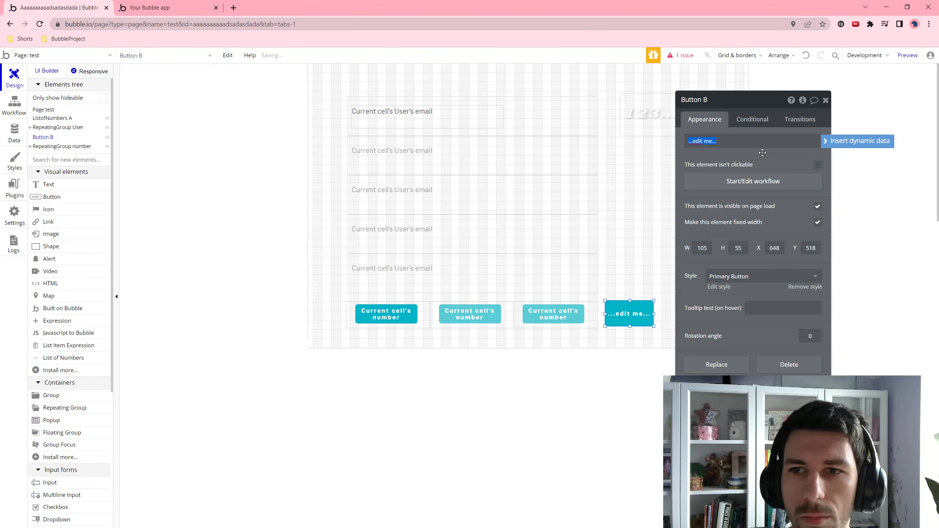
{"action": "left_click", "coordinate": [742, 143]}
{"action": "type", "text": "Nex"}
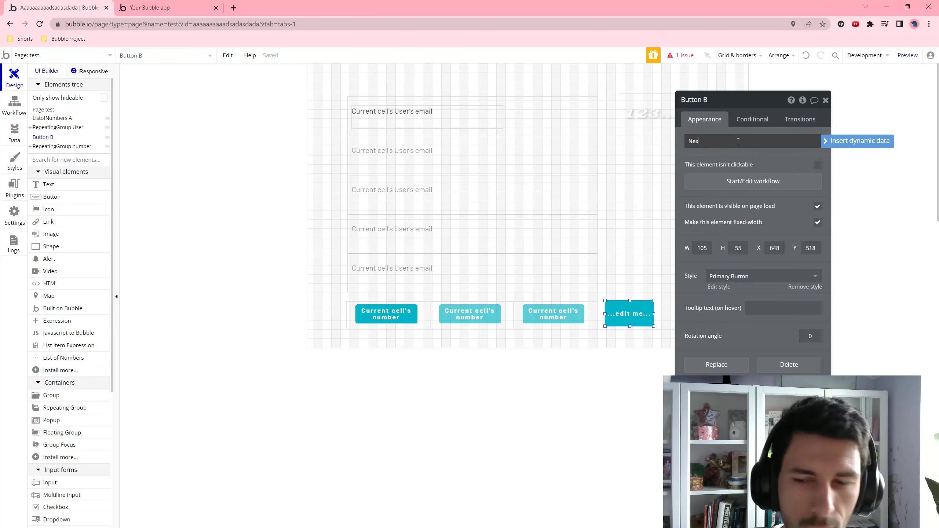
{"action": "type", "text": "t"}
{"action": "left_click", "coordinate": [474, 295]}
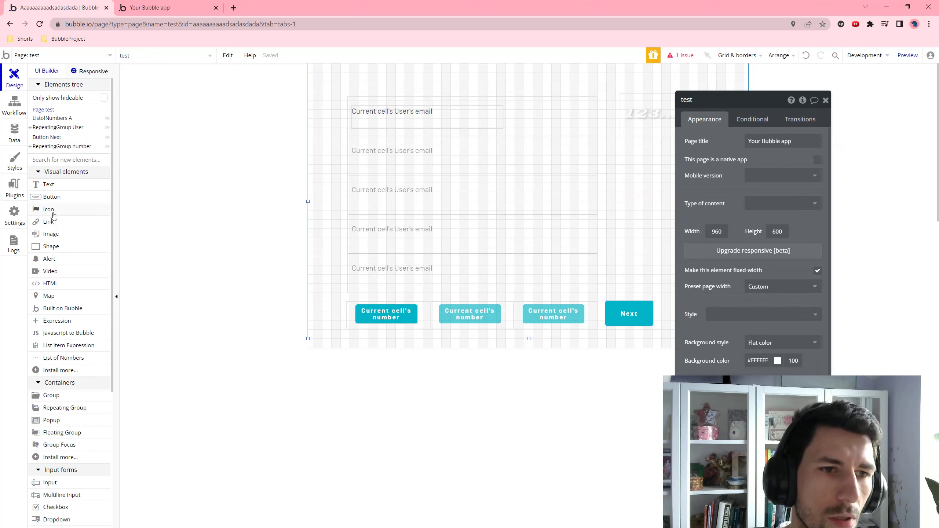
Step: Add a button about 57 by 54 px just left of the page number row and label it Previous
{"action": "left_click", "coordinate": [53, 197]}
{"action": "left_click_drag", "start_coordinate": [317, 299], "coordinate": [343, 325]}
{"action": "left_click_drag", "start_coordinate": [755, 148], "coordinate": [753, 144]}
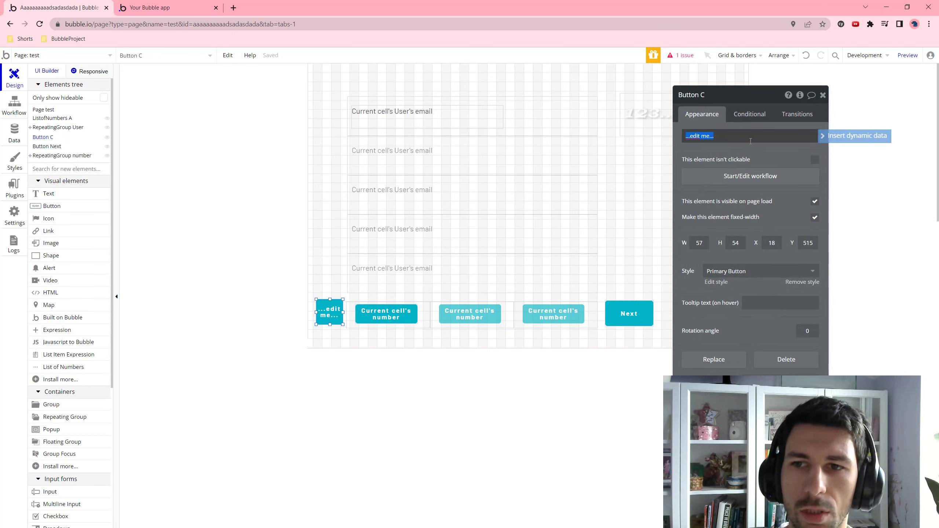
{"action": "type", "text": "Previous"}
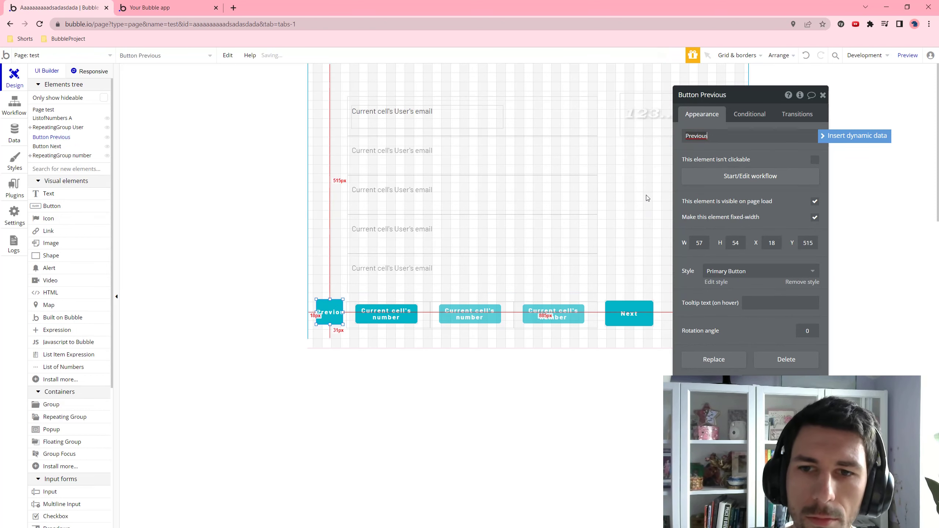
{"action": "left_click", "coordinate": [311, 325]}
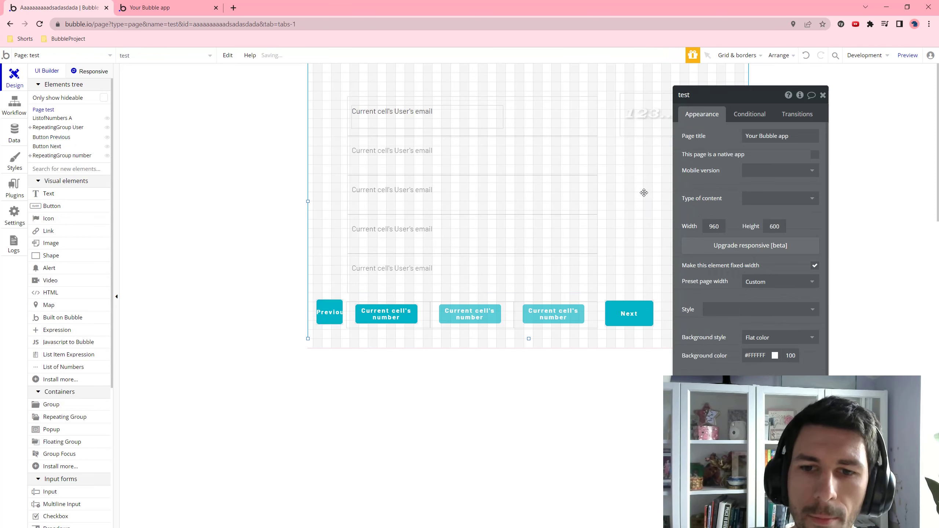
{"action": "left_click", "coordinate": [330, 322]}
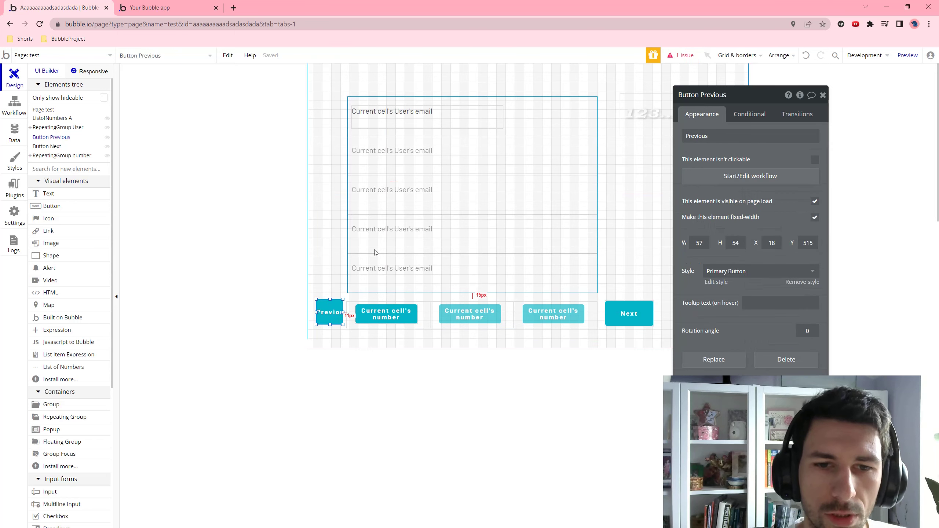
{"action": "left_click", "coordinate": [355, 99]}
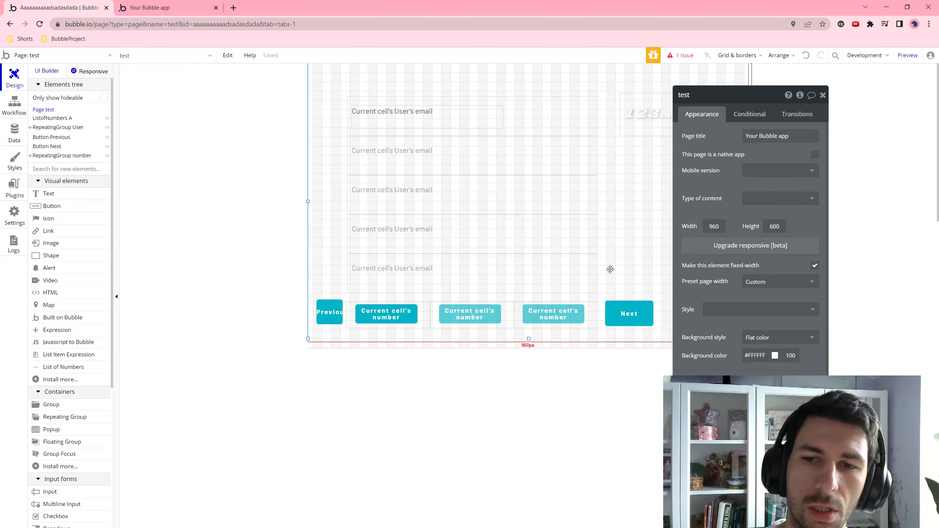
{"action": "left_click", "coordinate": [543, 147]}
{"action": "left_click", "coordinate": [625, 232]}
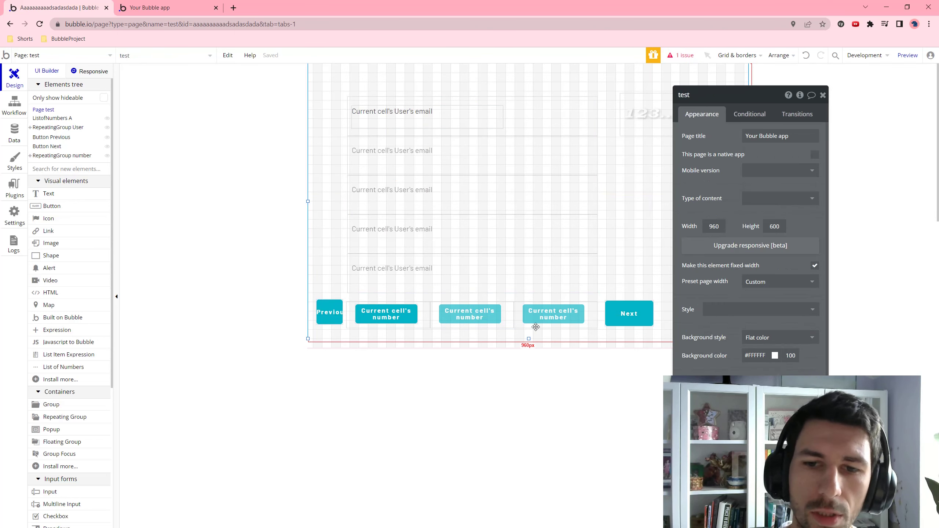
Step: Create a workflow for the page number button that goes to page Current cell's number of RepeatingGroup User
{"action": "left_click", "coordinate": [373, 321]}
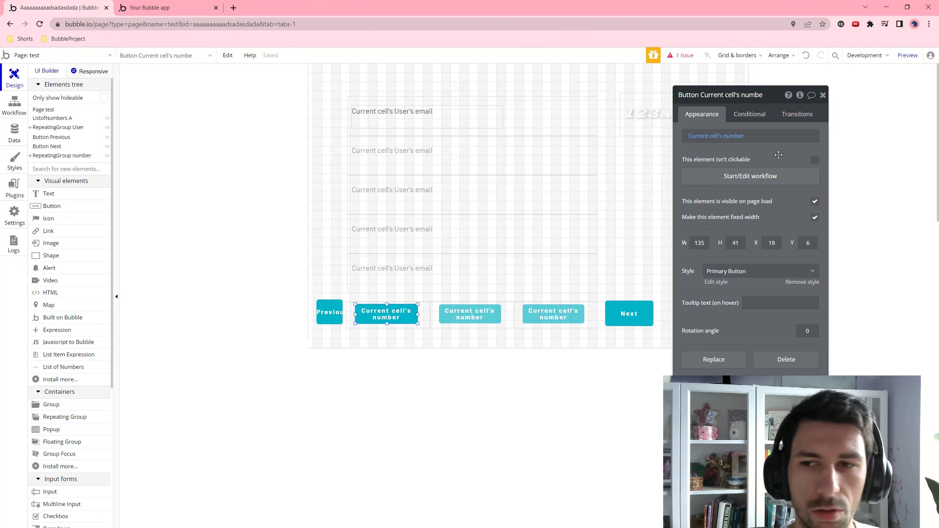
{"action": "left_click", "coordinate": [765, 181]}
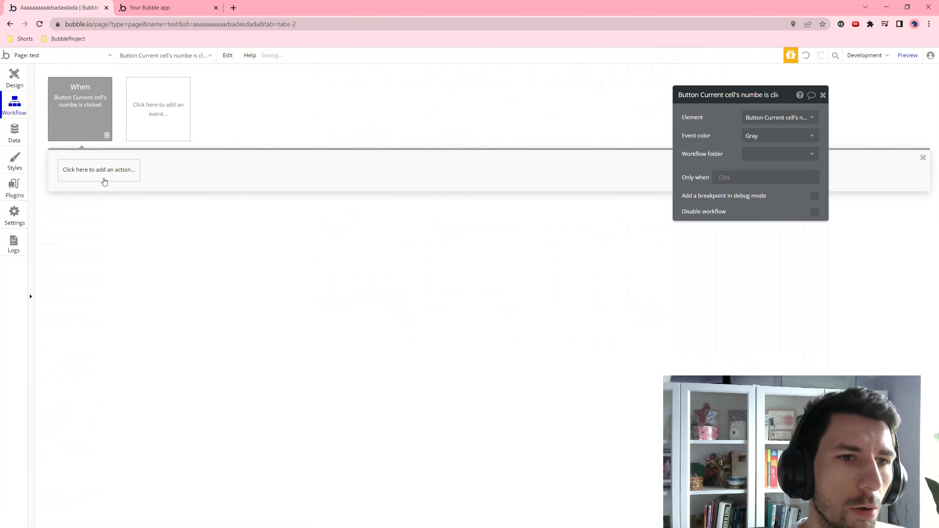
{"action": "left_click", "coordinate": [104, 179]}
{"action": "mouse_move", "coordinate": [91, 301]}
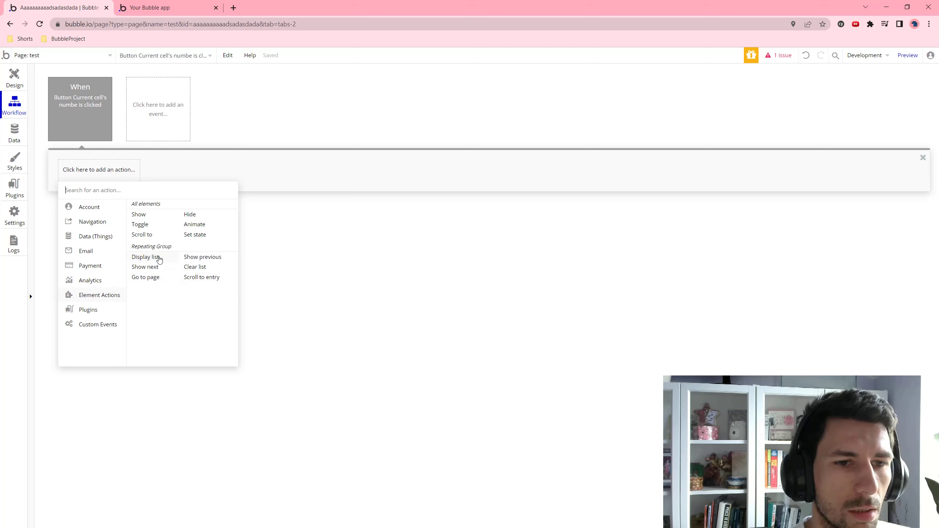
{"action": "left_click", "coordinate": [140, 282]}
{"action": "left_click", "coordinate": [754, 118]}
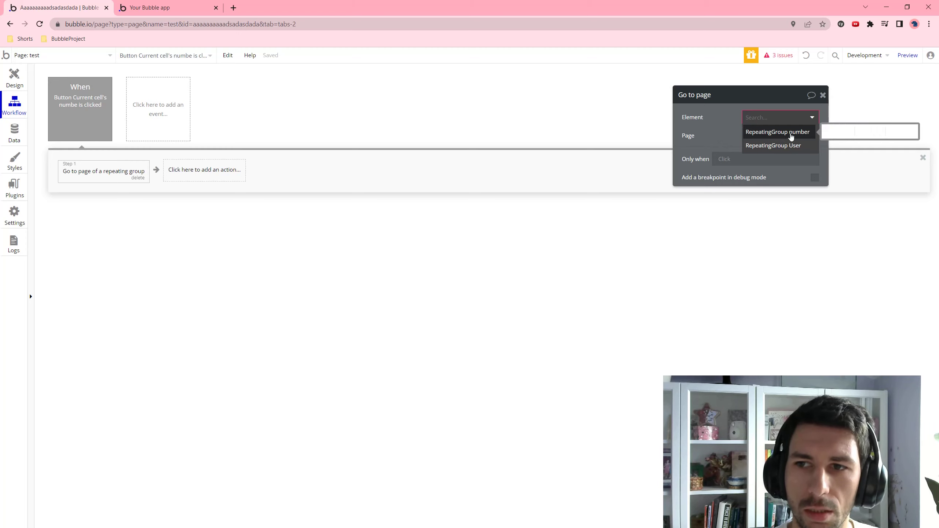
{"action": "left_click", "coordinate": [786, 145]}
{"action": "left_click", "coordinate": [749, 135]}
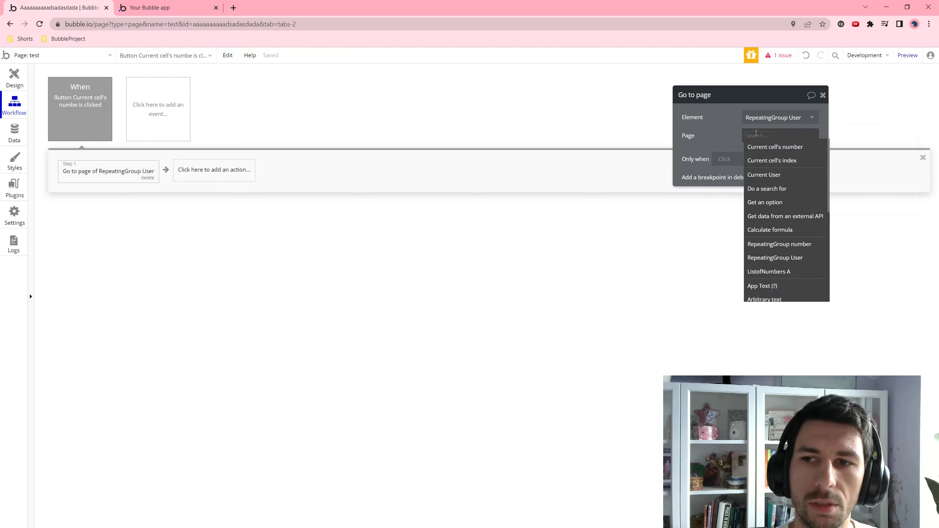
{"action": "left_click", "coordinate": [779, 147]}
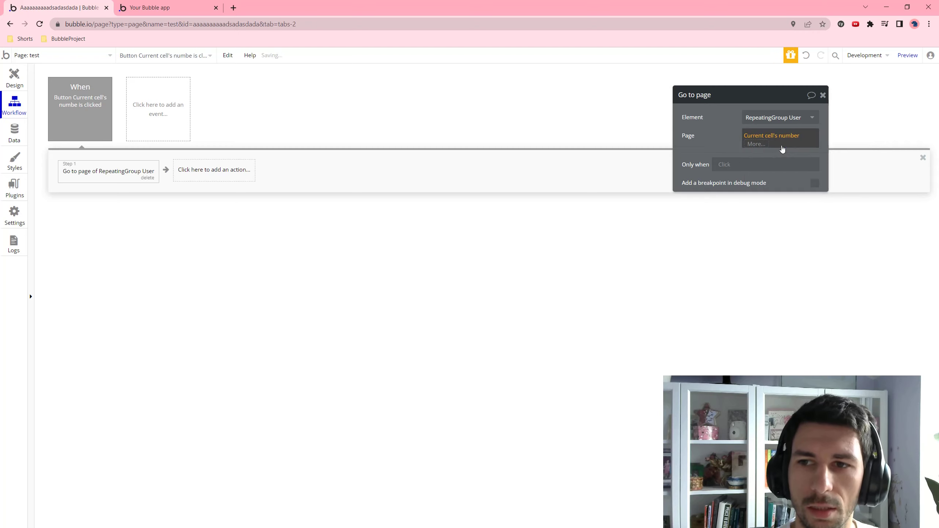
Step: Preview the page and test switching the email list with page number buttons 1, 2 and 3
{"action": "left_click", "coordinate": [903, 57]}
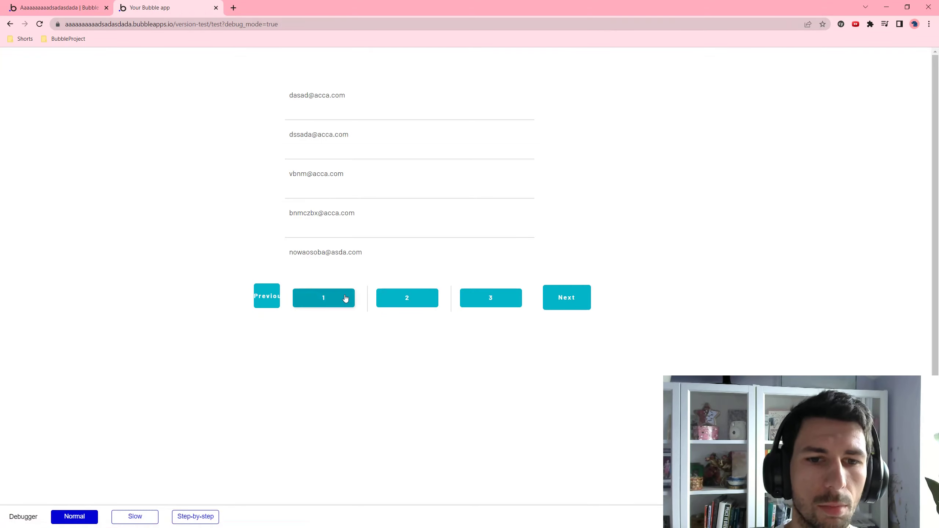
{"action": "left_click", "coordinate": [400, 296]}
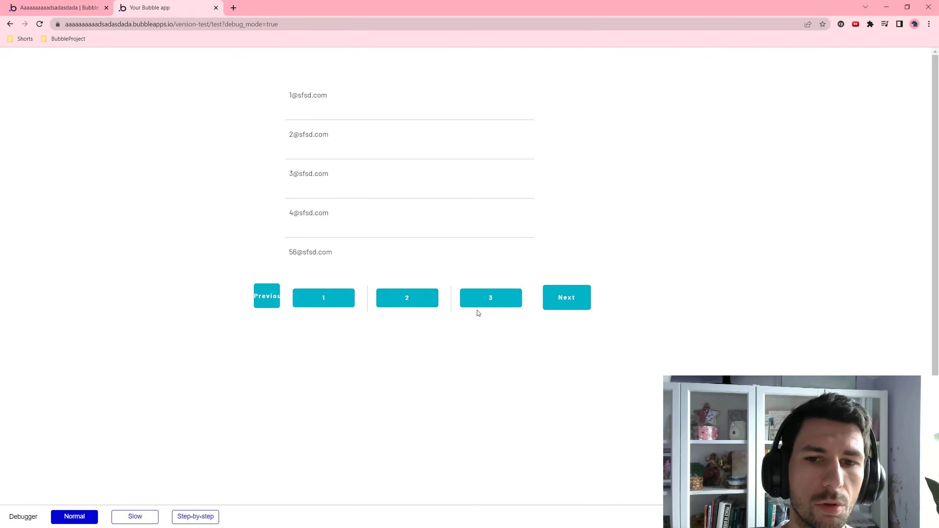
{"action": "left_click", "coordinate": [492, 297]}
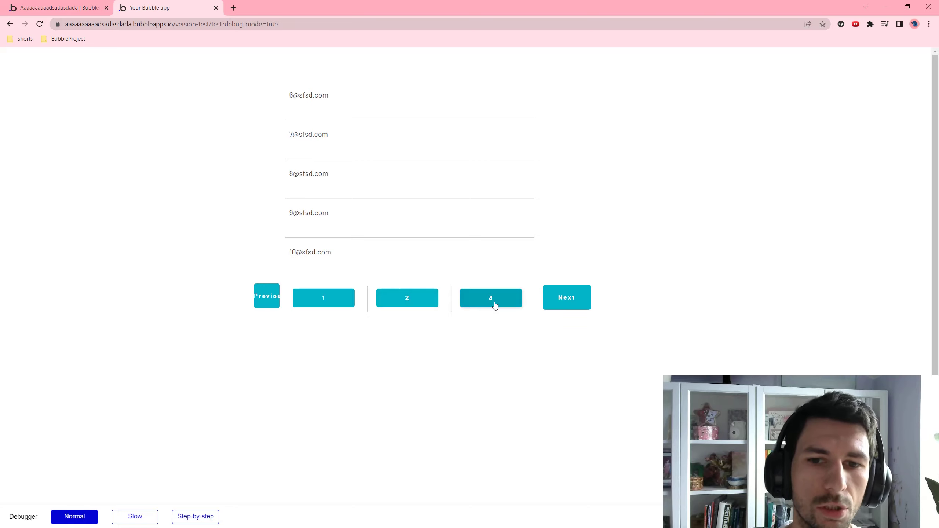
{"action": "left_click", "coordinate": [333, 303]}
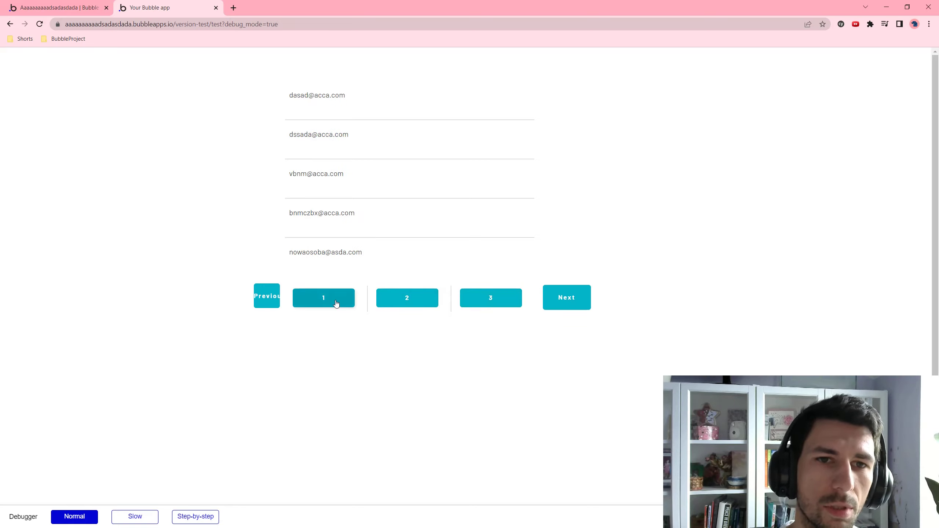
{"action": "left_click_drag", "start_coordinate": [304, 95], "coordinate": [349, 95]}
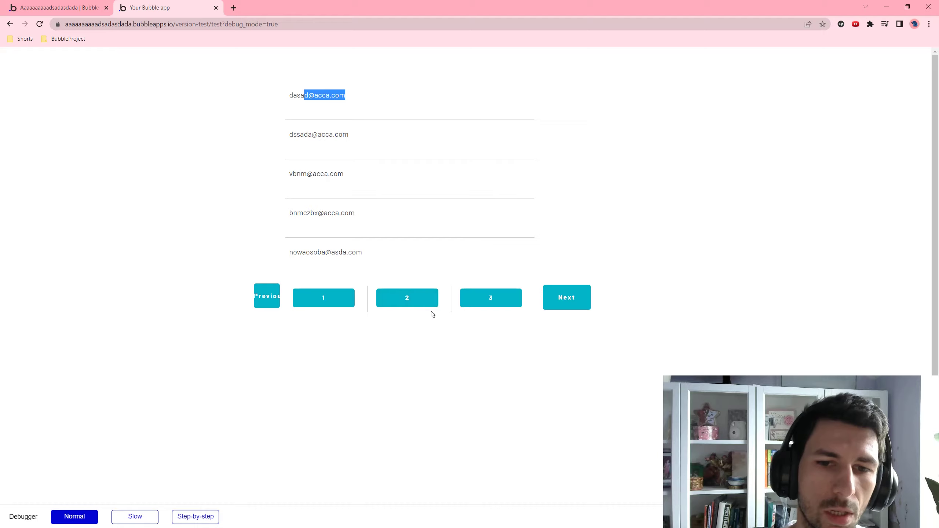
{"action": "left_click", "coordinate": [502, 299]}
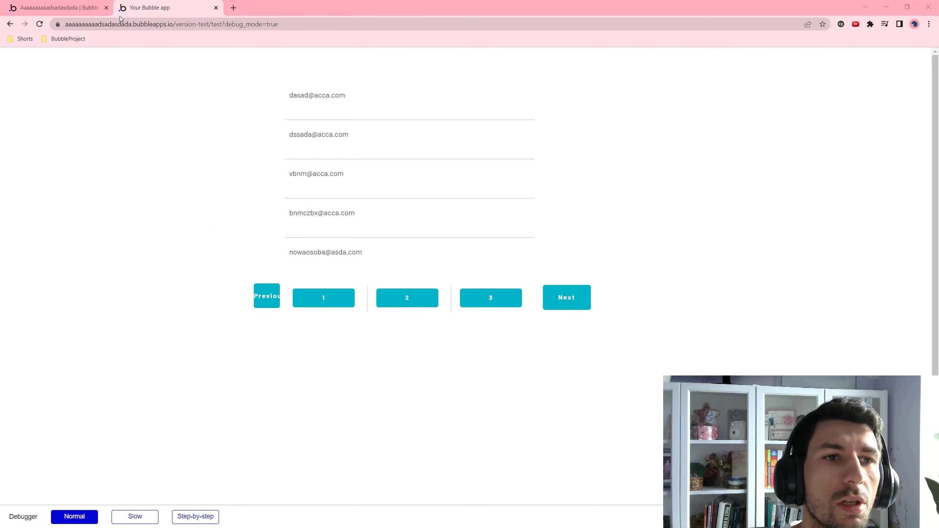
Step: Add a condition to the page number button for when RepeatingGroup User's page number is Current cell's number
{"action": "left_click", "coordinate": [59, 7]}
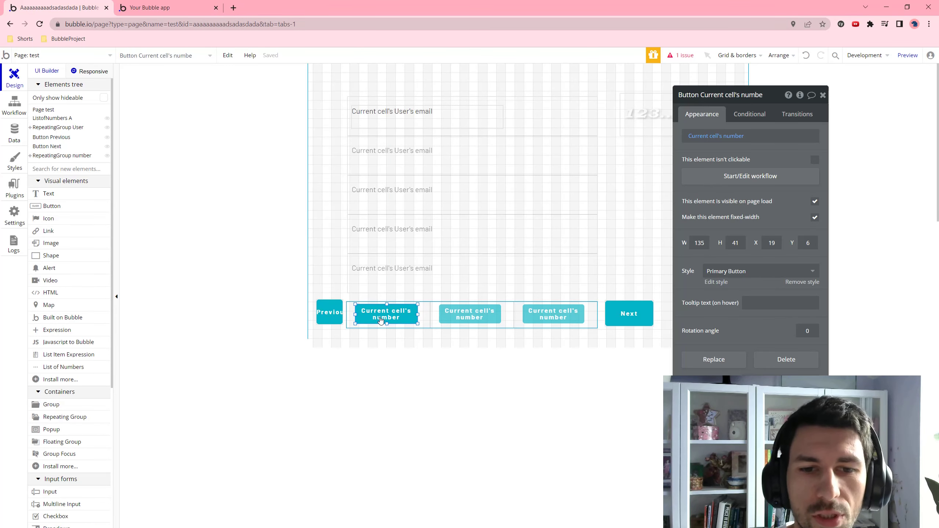
{"action": "left_click", "coordinate": [740, 122]}
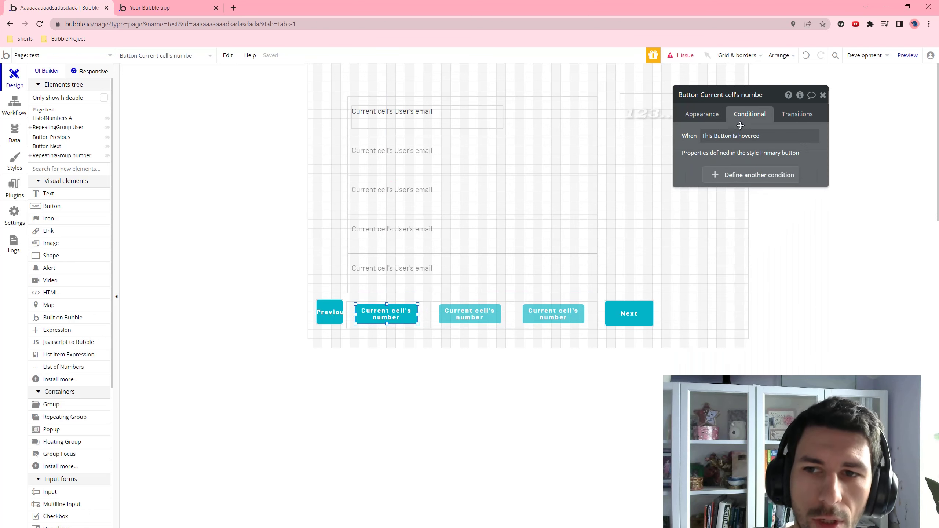
{"action": "left_click", "coordinate": [724, 173]}
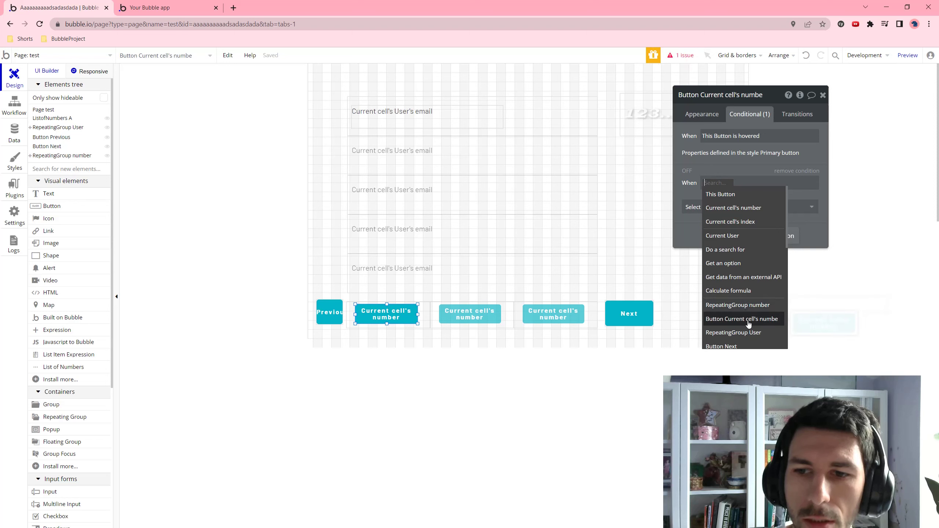
{"action": "left_click", "coordinate": [769, 338]}
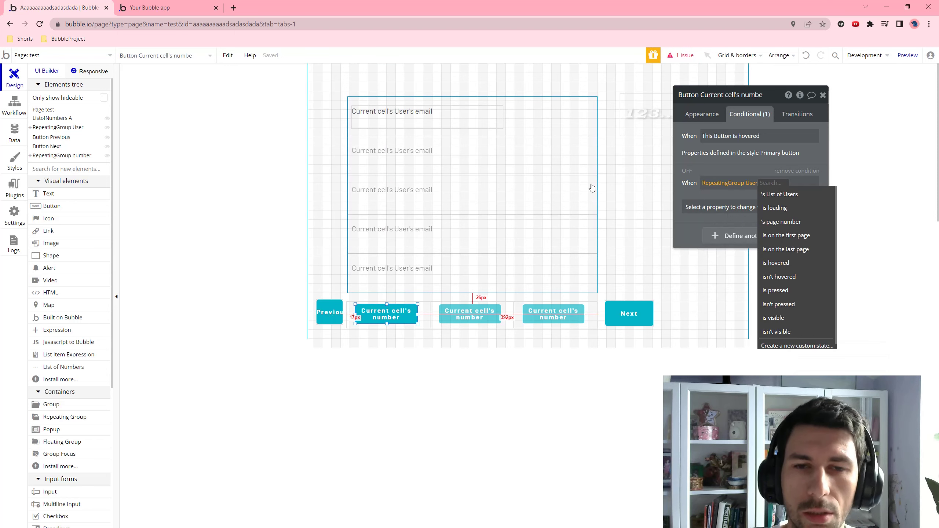
{"action": "left_click", "coordinate": [779, 222]}
{"action": "left_click", "coordinate": [741, 216]}
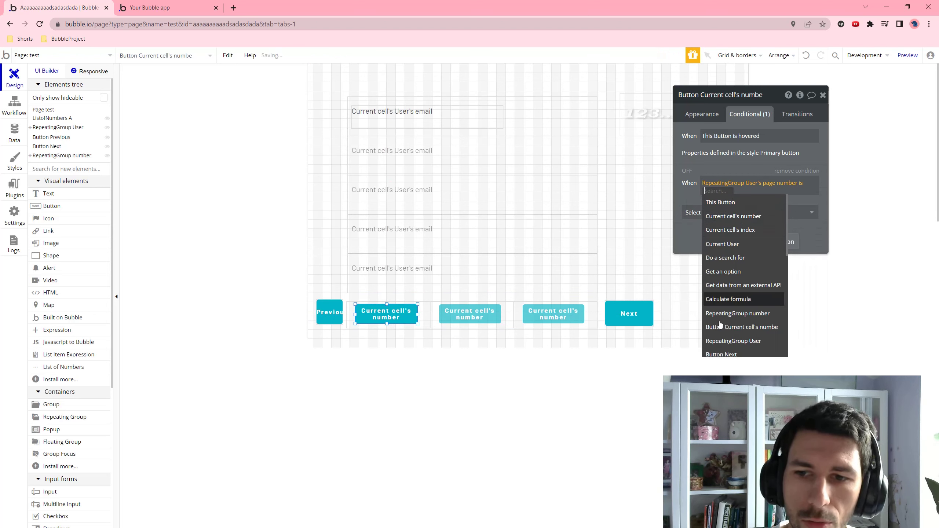
{"action": "left_click", "coordinate": [754, 217]}
Step: Make the new condition change the page number button's background color to #2D51E0
{"action": "left_click", "coordinate": [740, 214]}
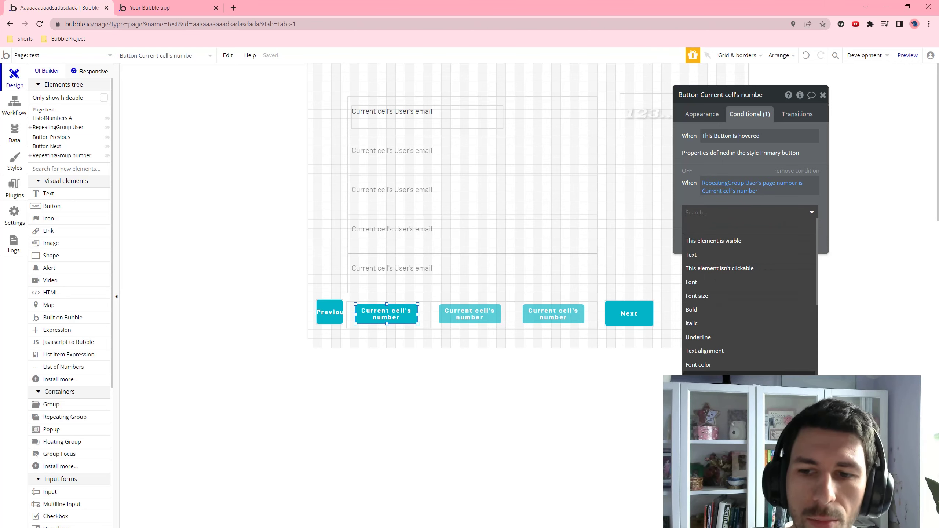
{"action": "scroll", "coordinate": [724, 339], "scroll_direction": "down", "scroll_amount": 2}
{"action": "scroll", "coordinate": [724, 340], "scroll_direction": "down", "scroll_amount": 2}
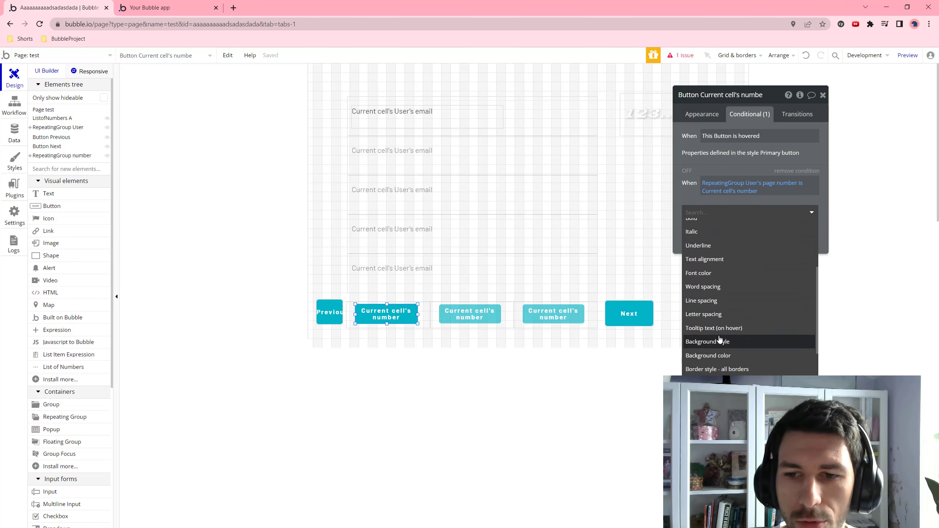
{"action": "left_click", "coordinate": [720, 356]}
{"action": "left_click", "coordinate": [786, 210]}
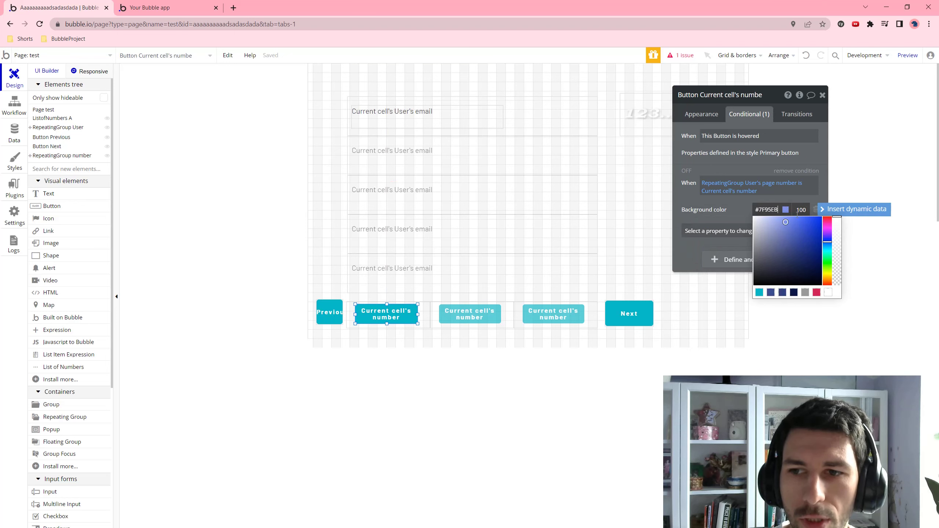
{"action": "left_click", "coordinate": [809, 225]}
{"action": "left_click", "coordinate": [756, 176]}
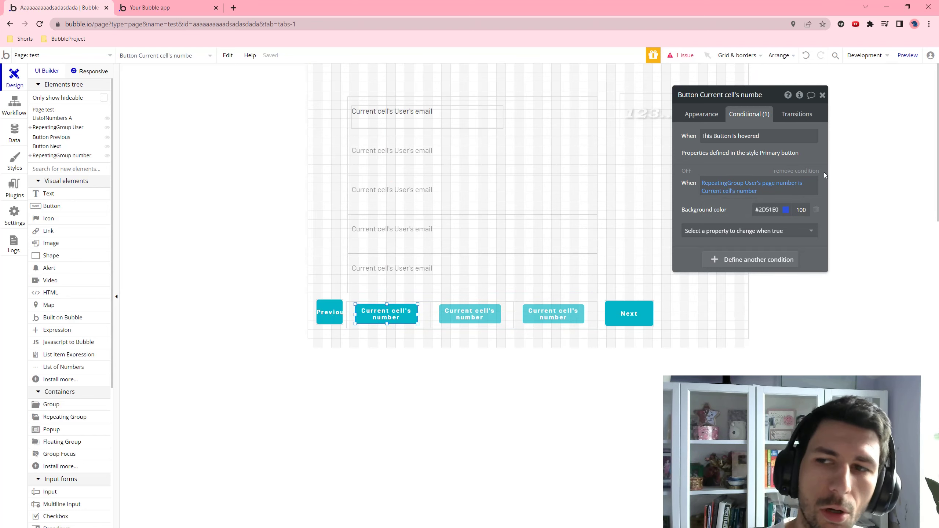
Step: Preview the page and test the current page highlight by opening pages 3 and 2
{"action": "left_click", "coordinate": [906, 59]}
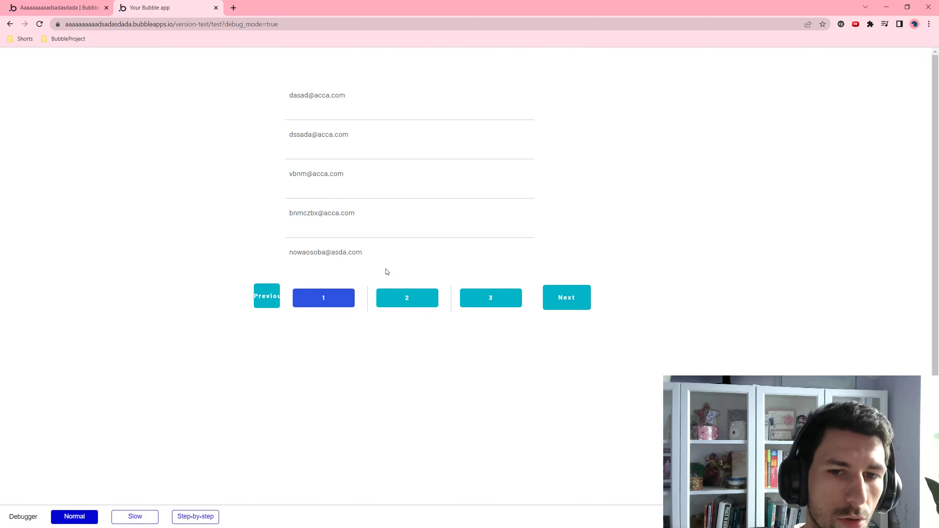
{"action": "left_click", "coordinate": [479, 297]}
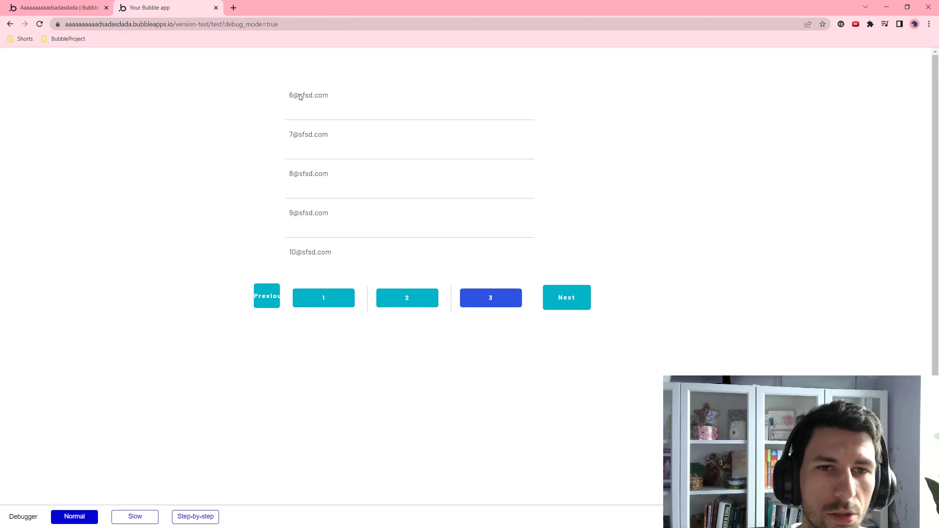
{"action": "left_click", "coordinate": [408, 306]}
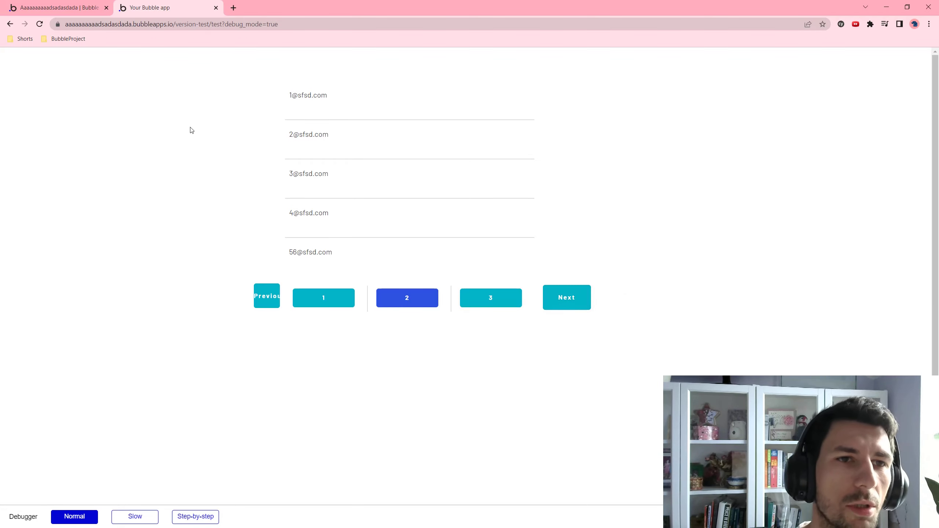
Step: Back in the editor, create a workflow for the Next button that shows the next entries of RepeatingGroup number
{"action": "left_click", "coordinate": [93, 3]}
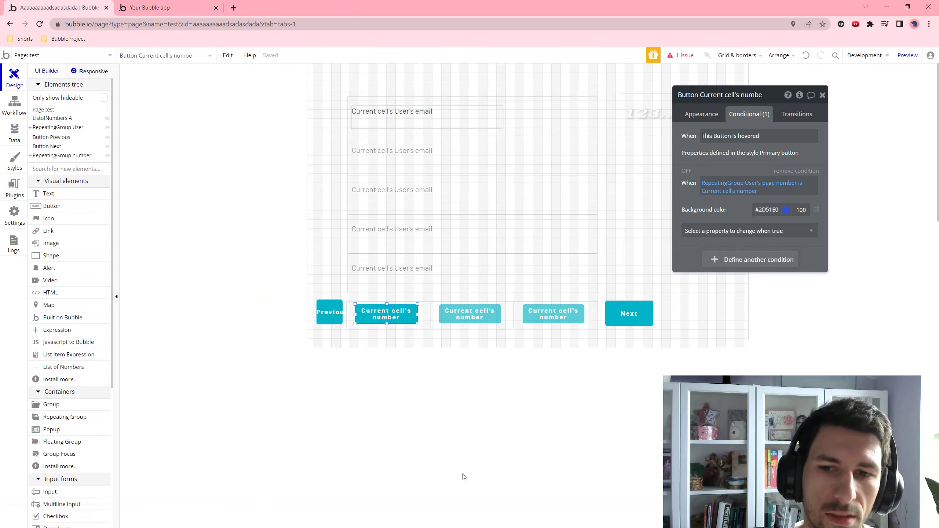
{"action": "left_click", "coordinate": [621, 314]}
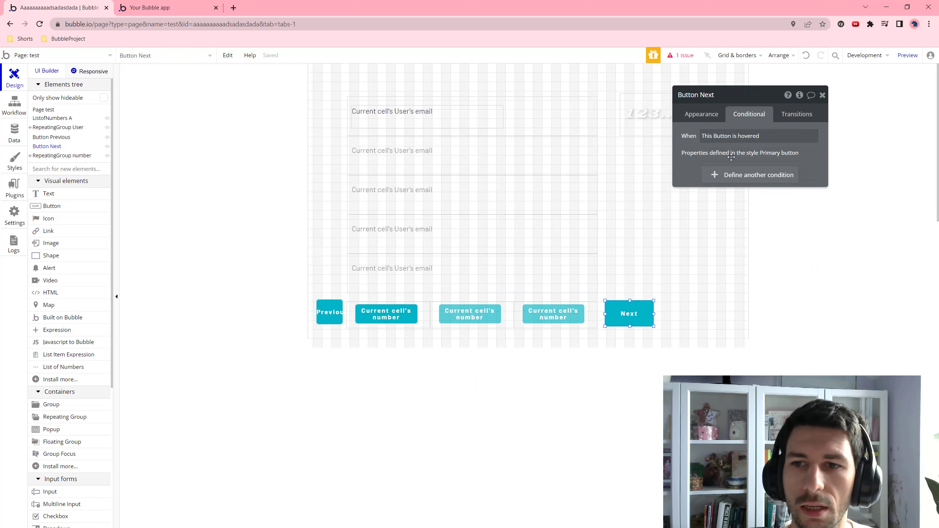
{"action": "left_click", "coordinate": [721, 118]}
{"action": "left_click", "coordinate": [728, 180]}
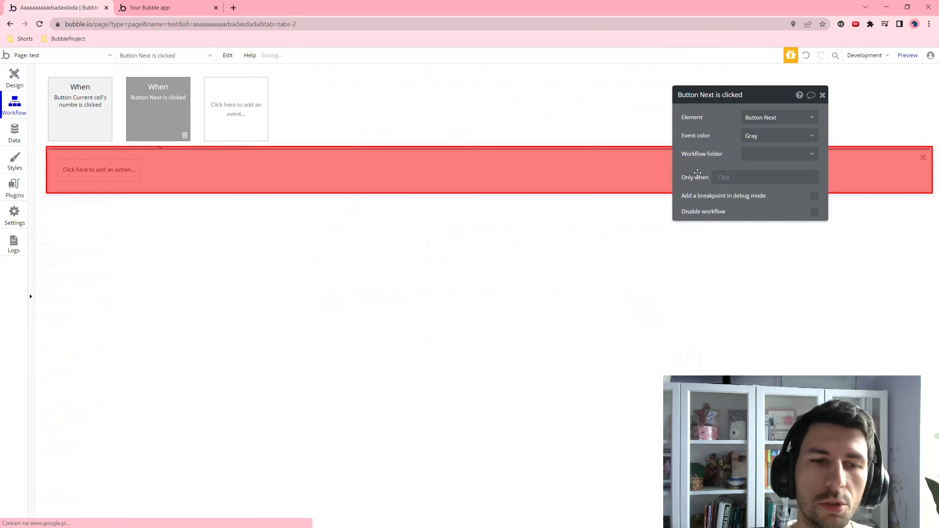
{"action": "left_click", "coordinate": [85, 172]}
{"action": "mouse_move", "coordinate": [108, 307]}
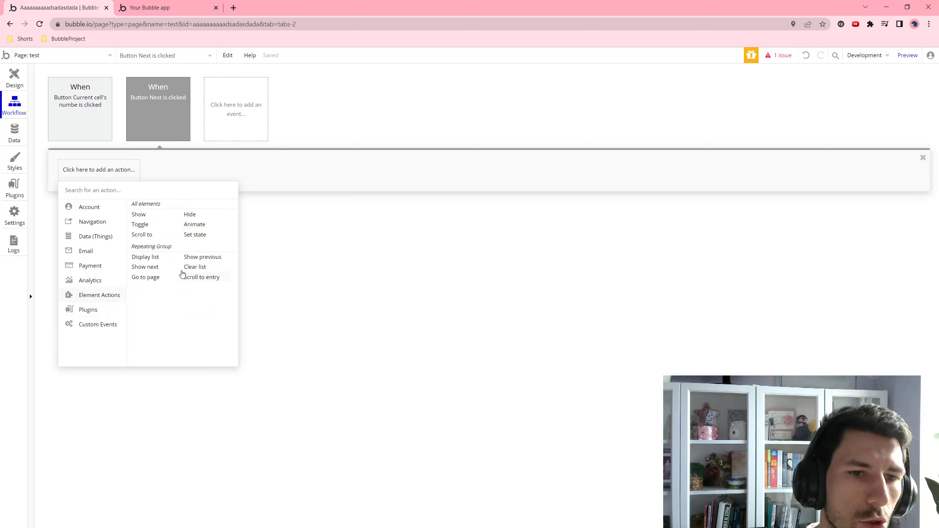
{"action": "left_click", "coordinate": [156, 268]}
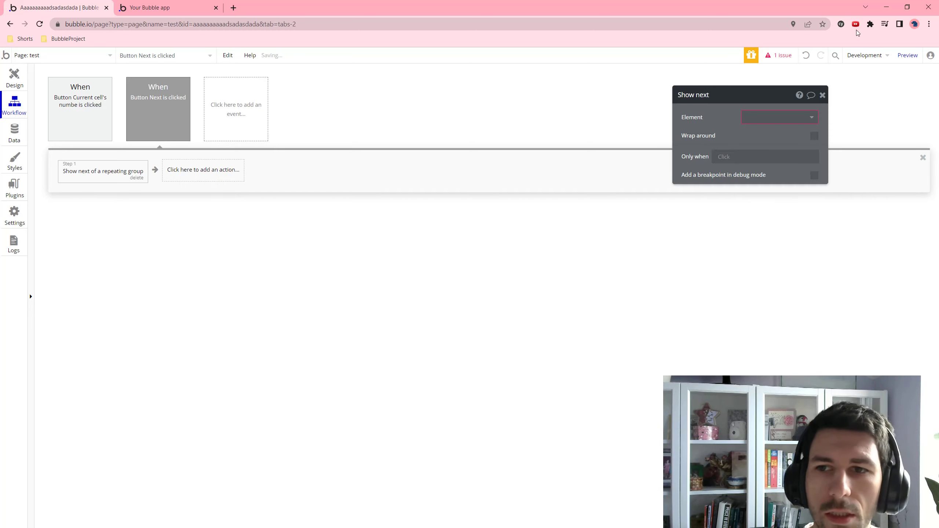
{"action": "left_click", "coordinate": [776, 118]}
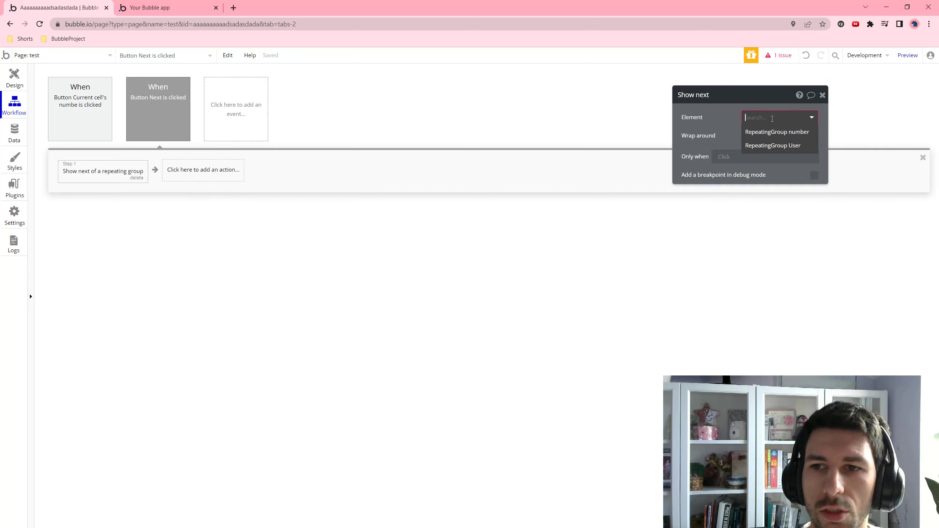
{"action": "left_click", "coordinate": [793, 132]}
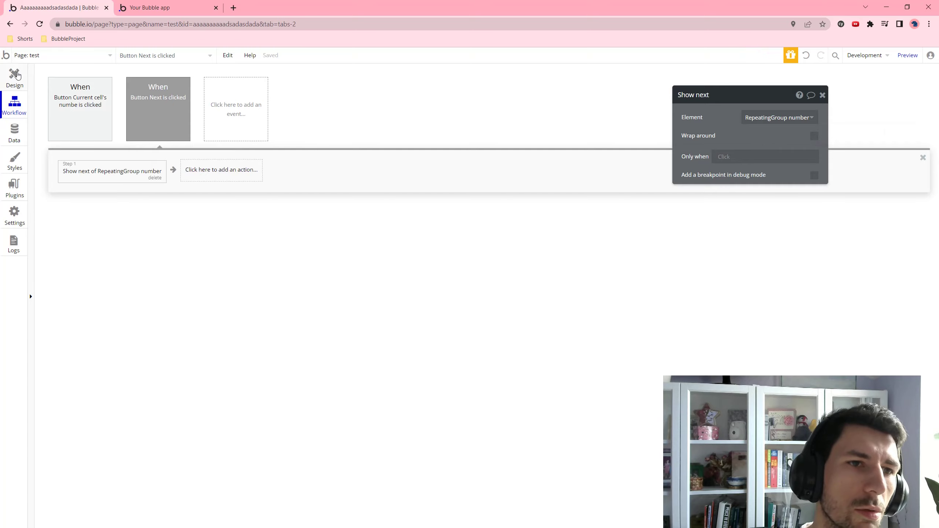
Step: Create a workflow for the Previous button that shows the previous entries of RepeatingGroup number
{"action": "left_click", "coordinate": [15, 76]}
{"action": "left_click", "coordinate": [325, 312]}
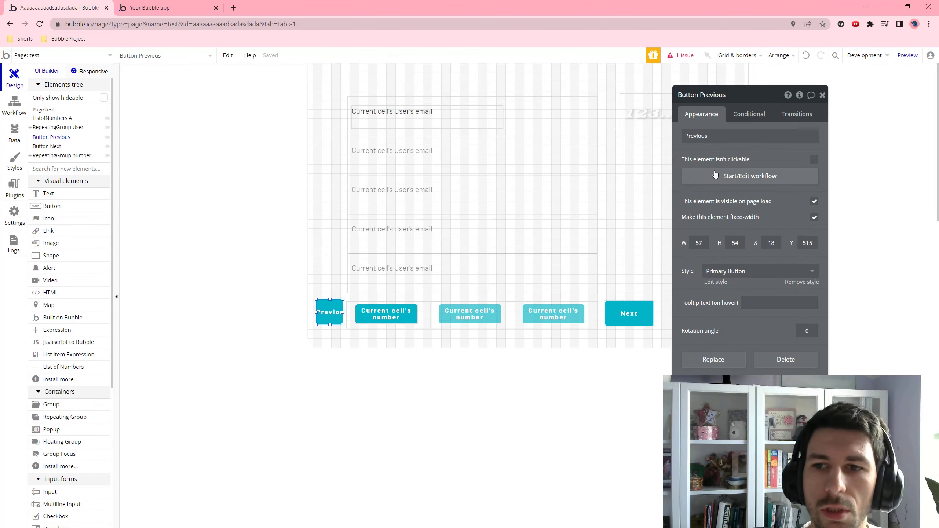
{"action": "left_click", "coordinate": [750, 176]}
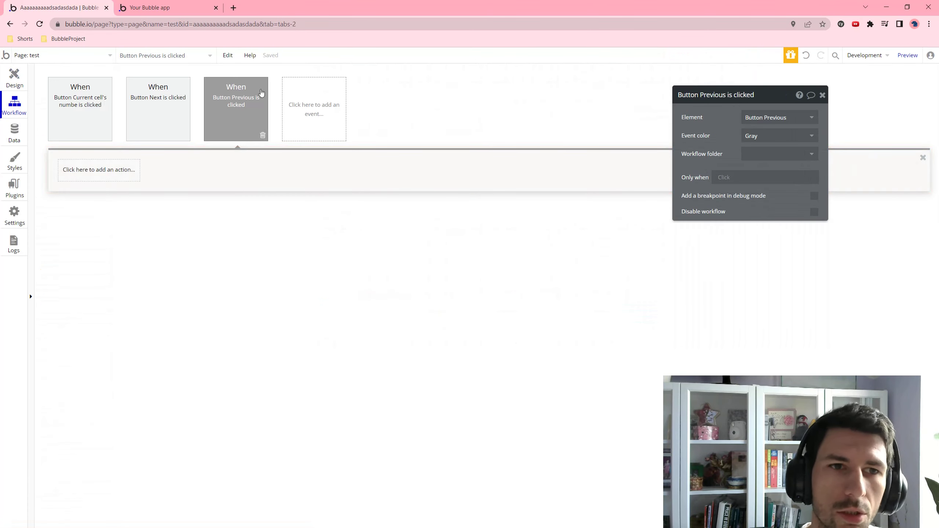
{"action": "left_click", "coordinate": [97, 181]}
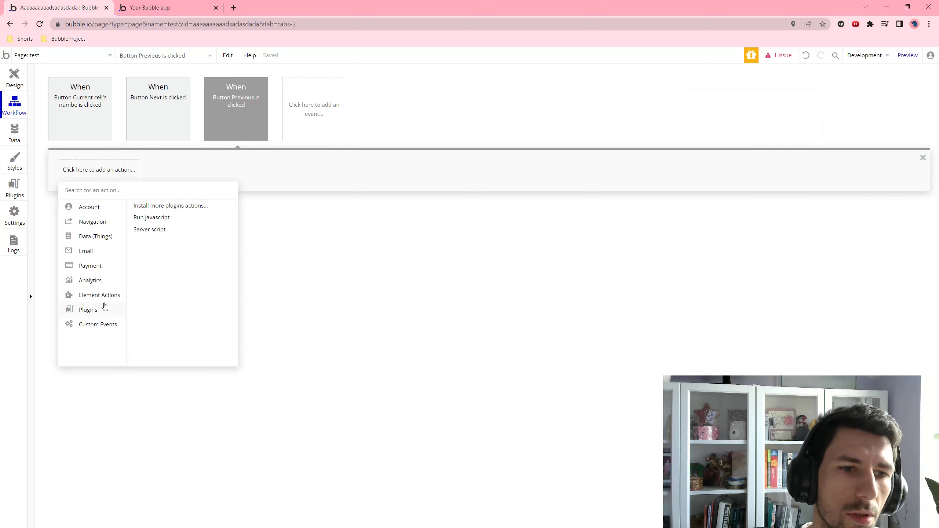
{"action": "mouse_move", "coordinate": [106, 296]}
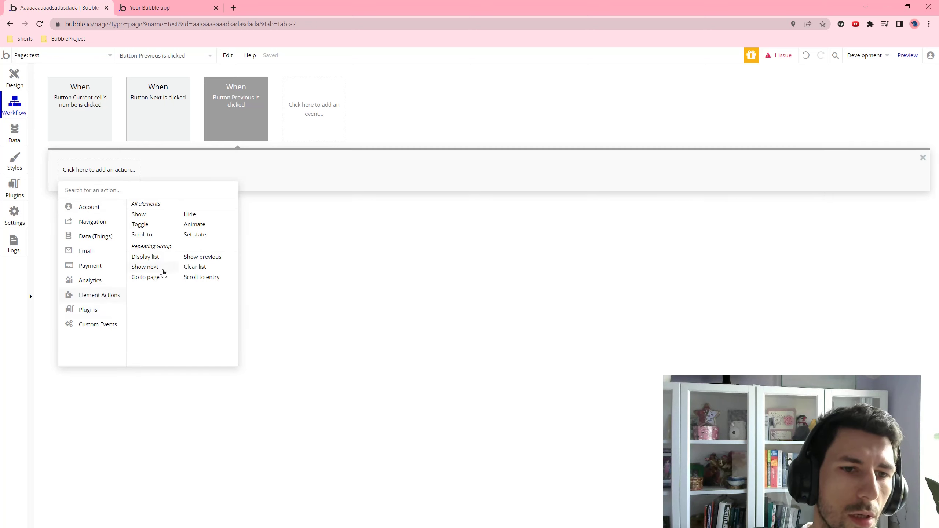
{"action": "left_click", "coordinate": [204, 260]}
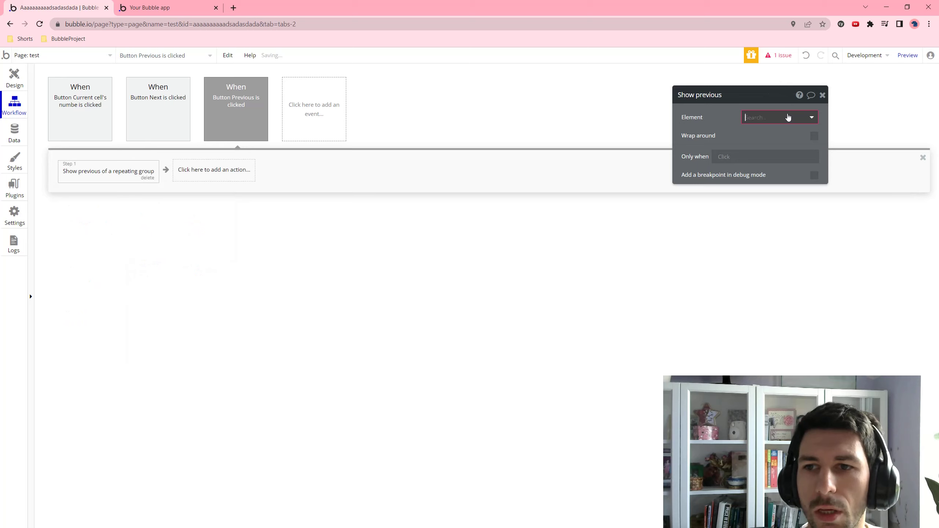
{"action": "left_click", "coordinate": [789, 117]}
{"action": "left_click", "coordinate": [800, 135]}
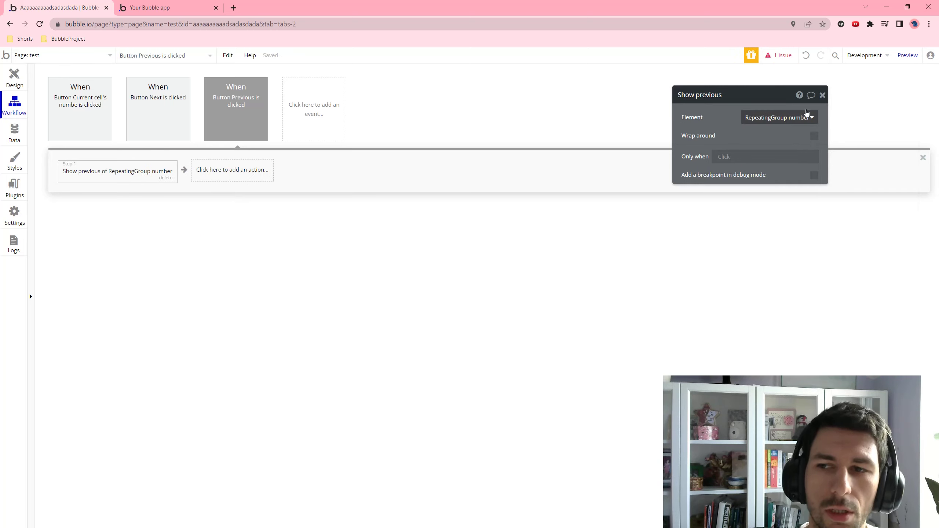
Step: Preview the page and test shifting the page number row with the Next and Previous buttons
{"action": "left_click", "coordinate": [908, 55]}
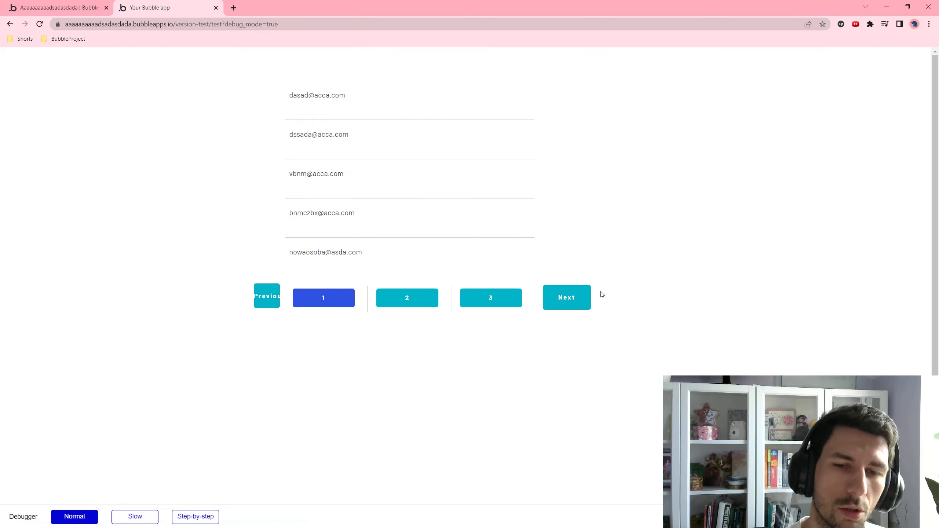
{"action": "left_click", "coordinate": [570, 297]}
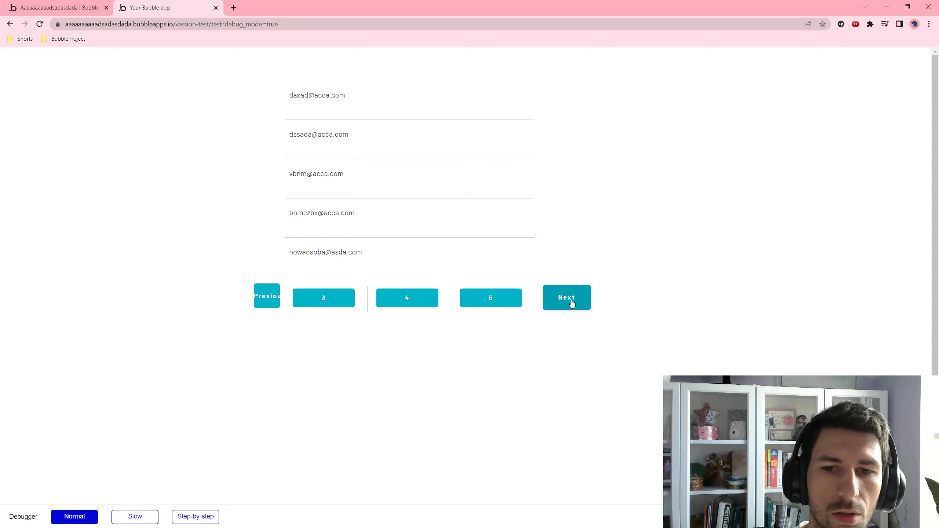
{"action": "left_click", "coordinate": [263, 295]}
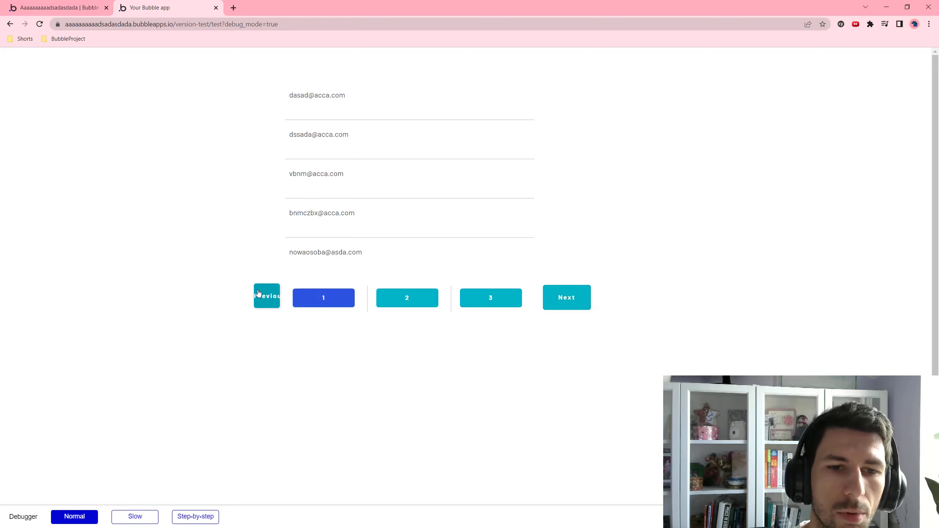
{"action": "left_click", "coordinate": [556, 299]}
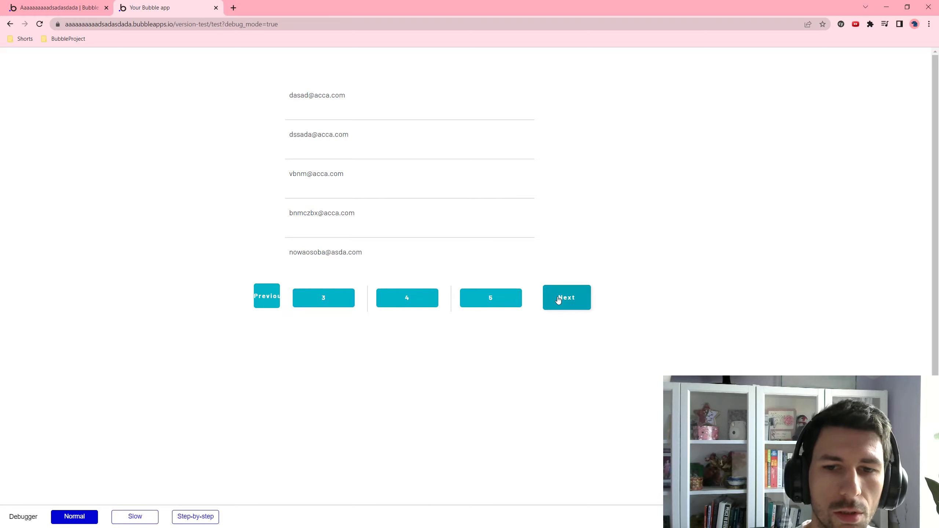
Step: Test opening pages 5, 4 and 3 in the preview, shifting the number row back and forward in between
{"action": "left_click", "coordinate": [507, 304]}
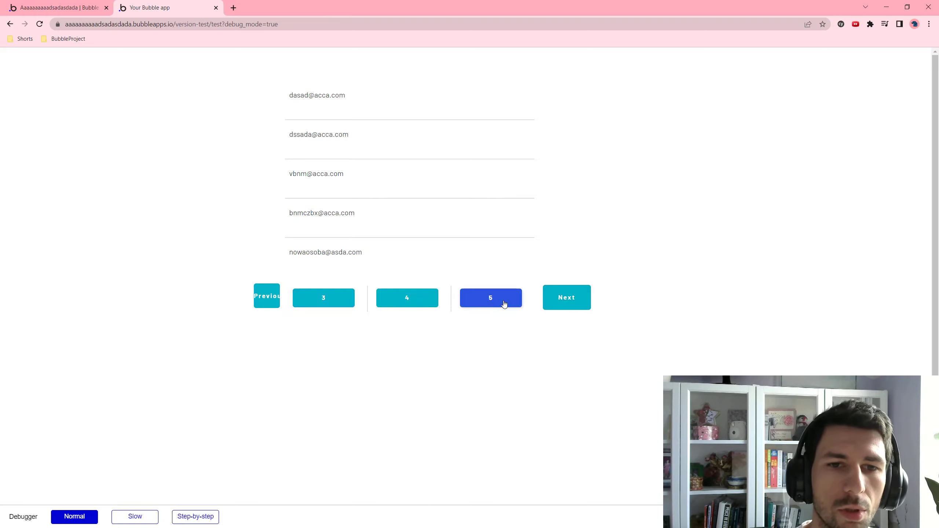
{"action": "left_click", "coordinate": [422, 298]}
{"action": "left_click", "coordinate": [275, 303]}
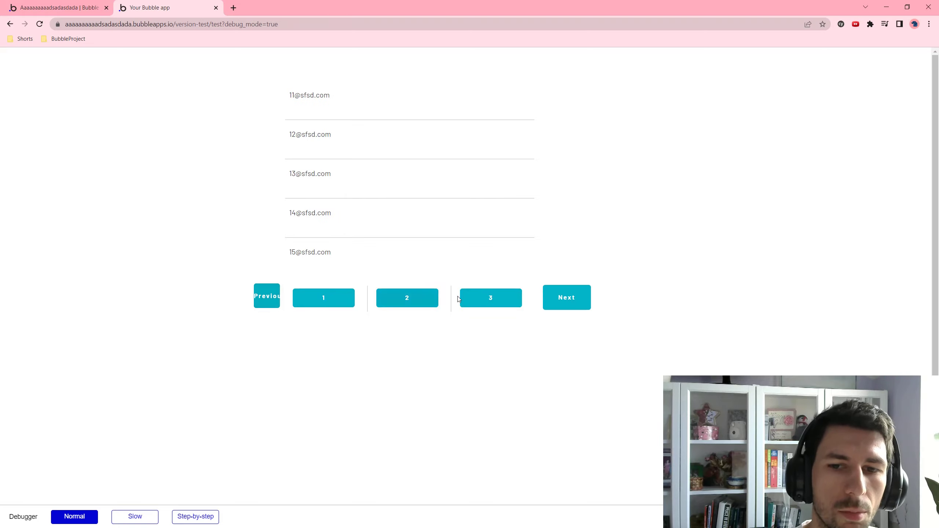
{"action": "left_click", "coordinate": [562, 296]}
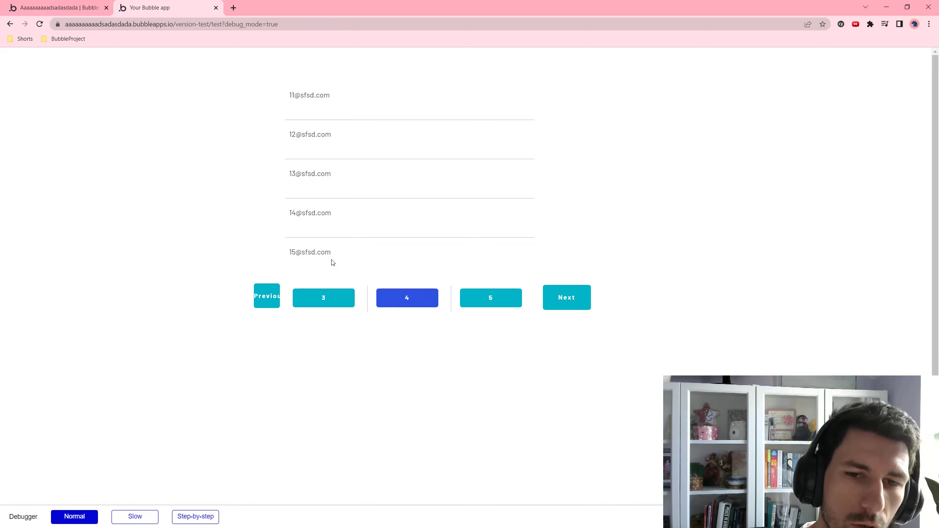
{"action": "left_click_drag", "start_coordinate": [247, 80], "coordinate": [603, 385]}
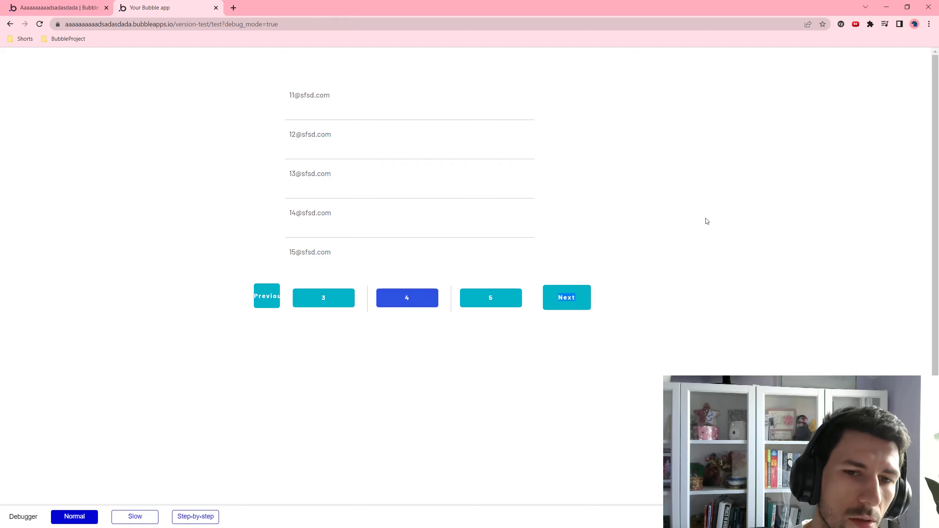
{"action": "left_click", "coordinate": [561, 336]}
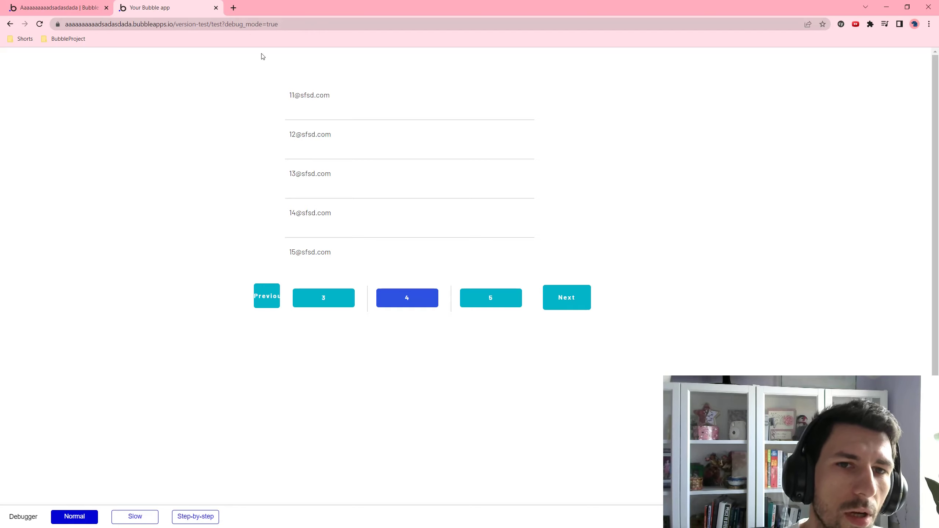
{"action": "left_click", "coordinate": [325, 299]}
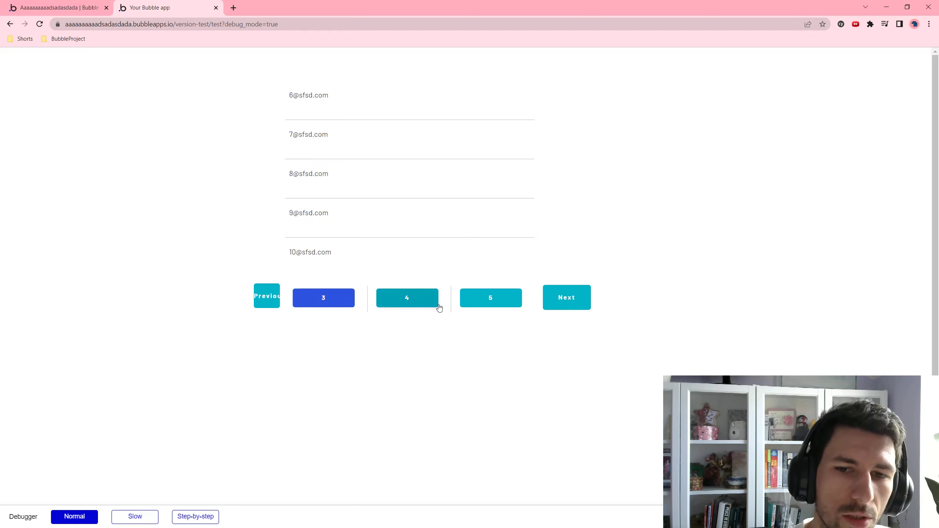
Step: Test opening pages 5 and 3, shift the number row back, and open pages 1 and 2 in the preview
{"action": "left_click", "coordinate": [481, 300]}
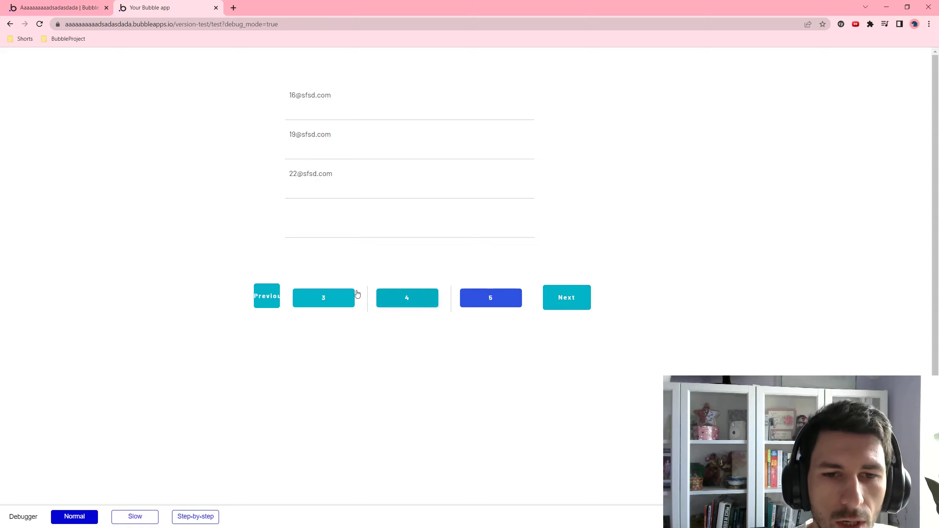
{"action": "left_click", "coordinate": [330, 295]}
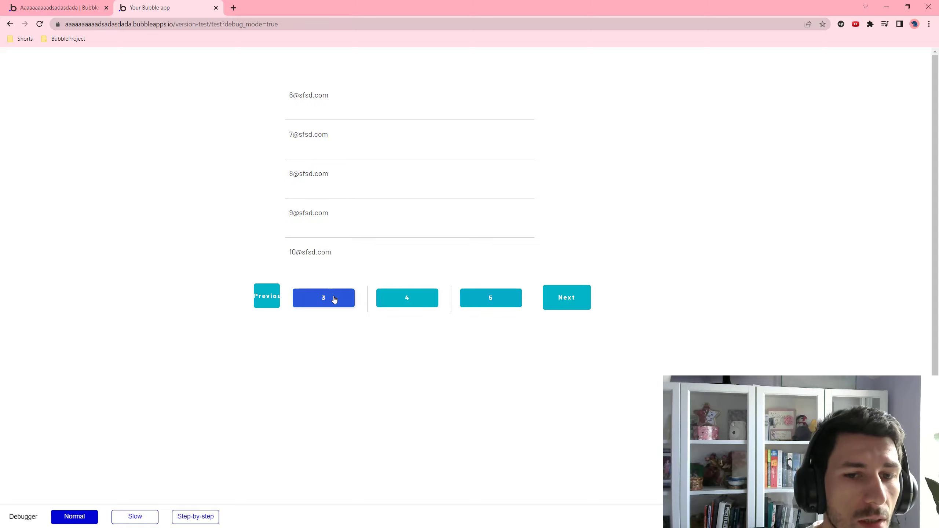
{"action": "left_click", "coordinate": [260, 305]}
{"action": "left_click", "coordinate": [306, 305]}
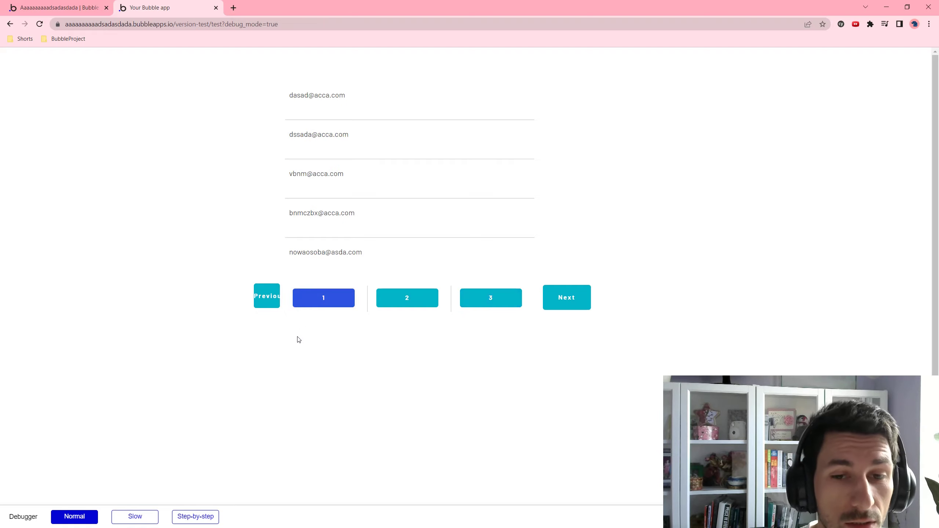
{"action": "left_click", "coordinate": [403, 298]}
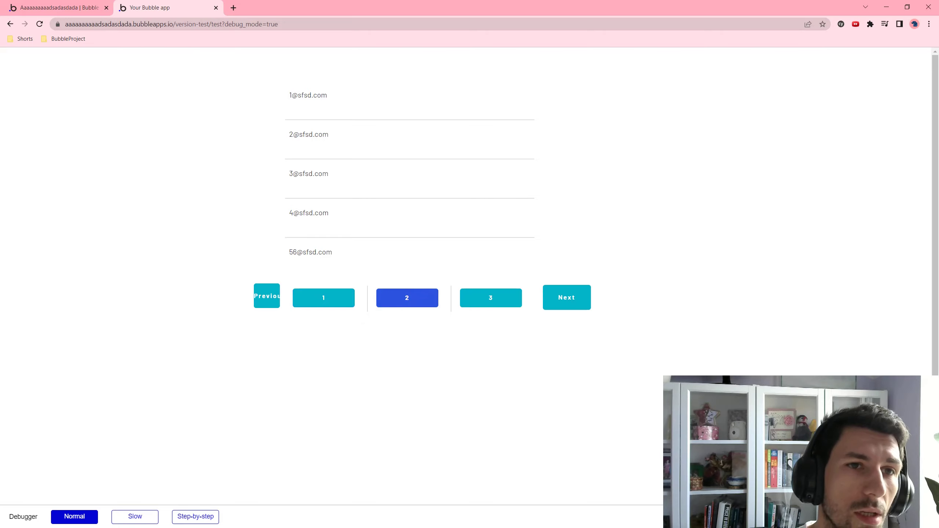
Step: Check the test page's design layout in the Bubble editor and return to the running preview
{"action": "left_click", "coordinate": [56, 7]}
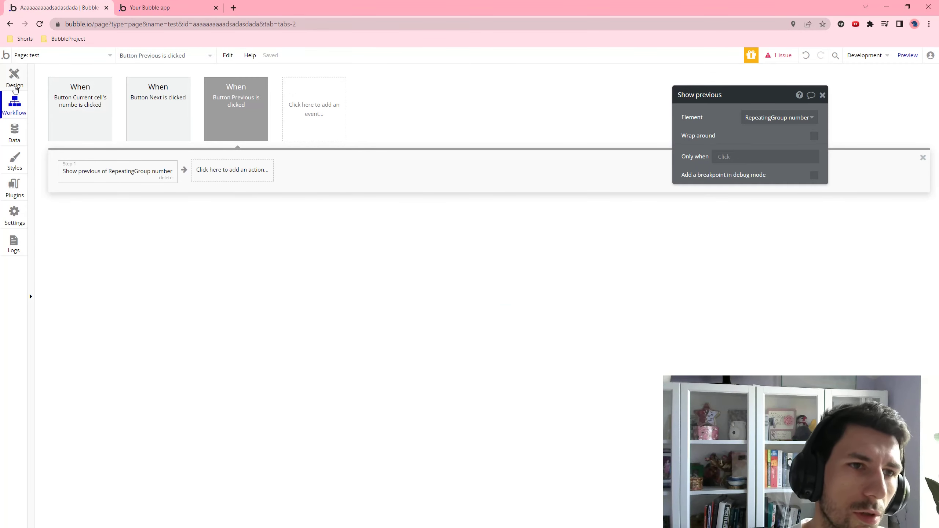
{"action": "left_click", "coordinate": [15, 87]}
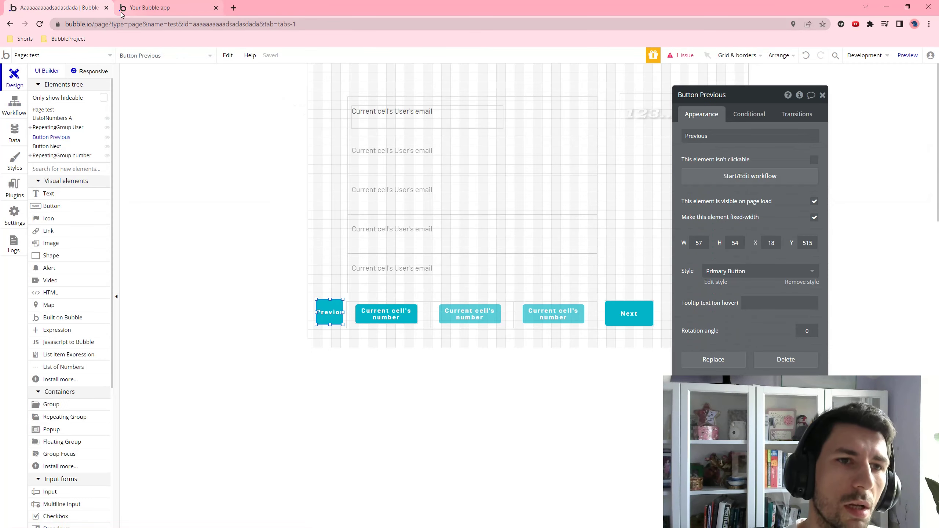
{"action": "left_click", "coordinate": [150, 8]}
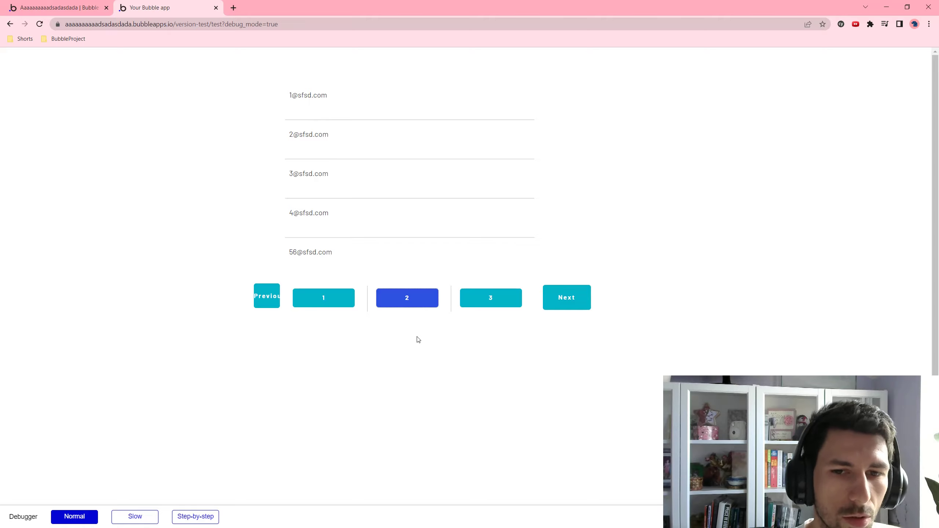